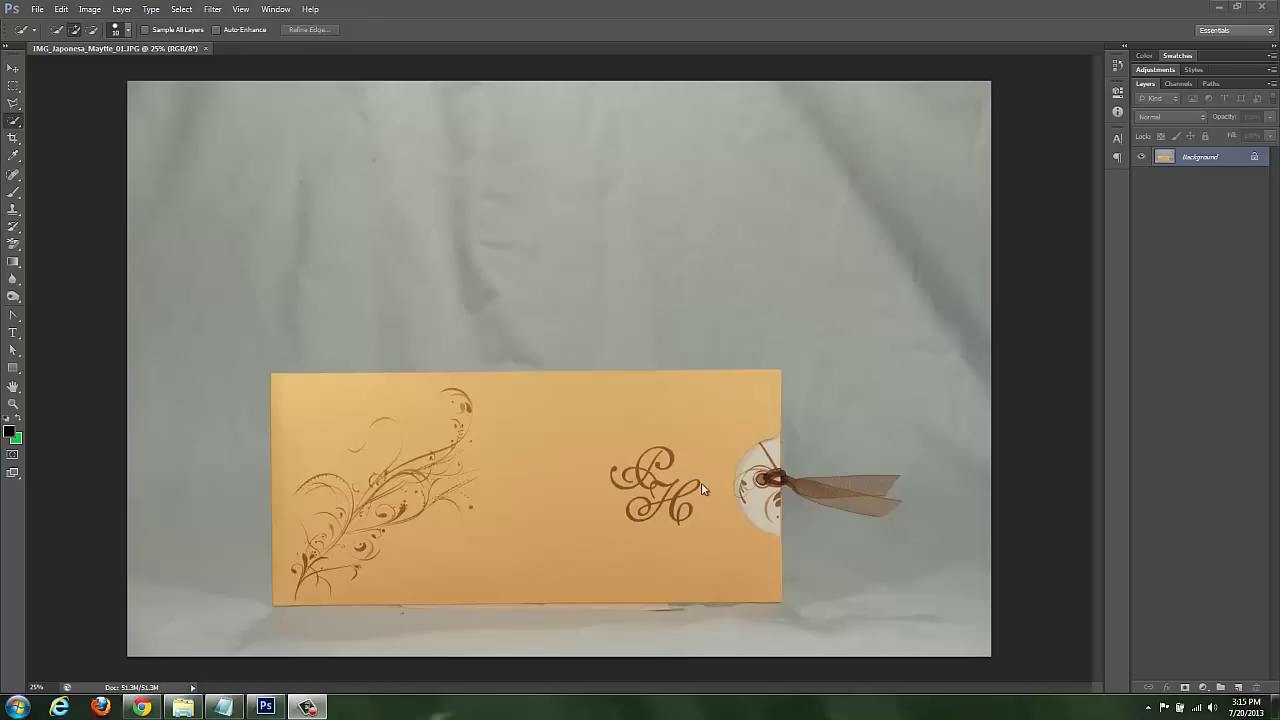
Duplicate the Background layer with the Move tool active
left_click(12, 70)
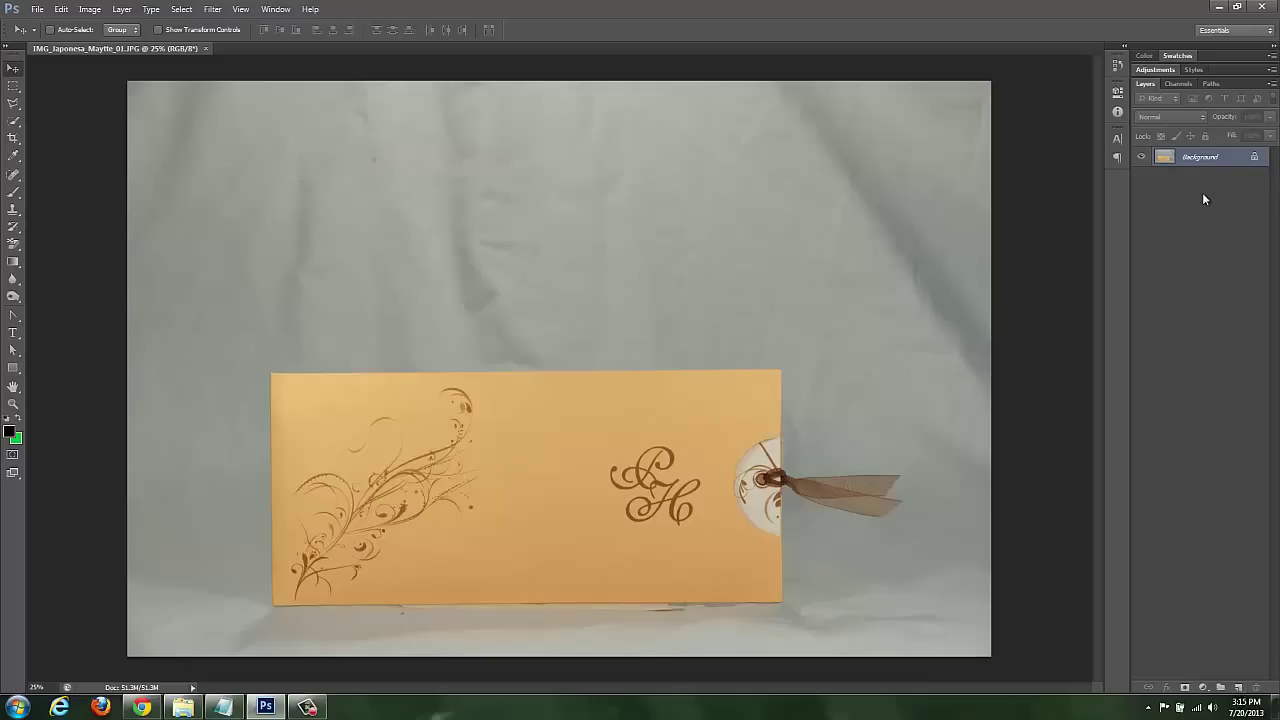
left_click_drag(1211, 159, 1236, 686)
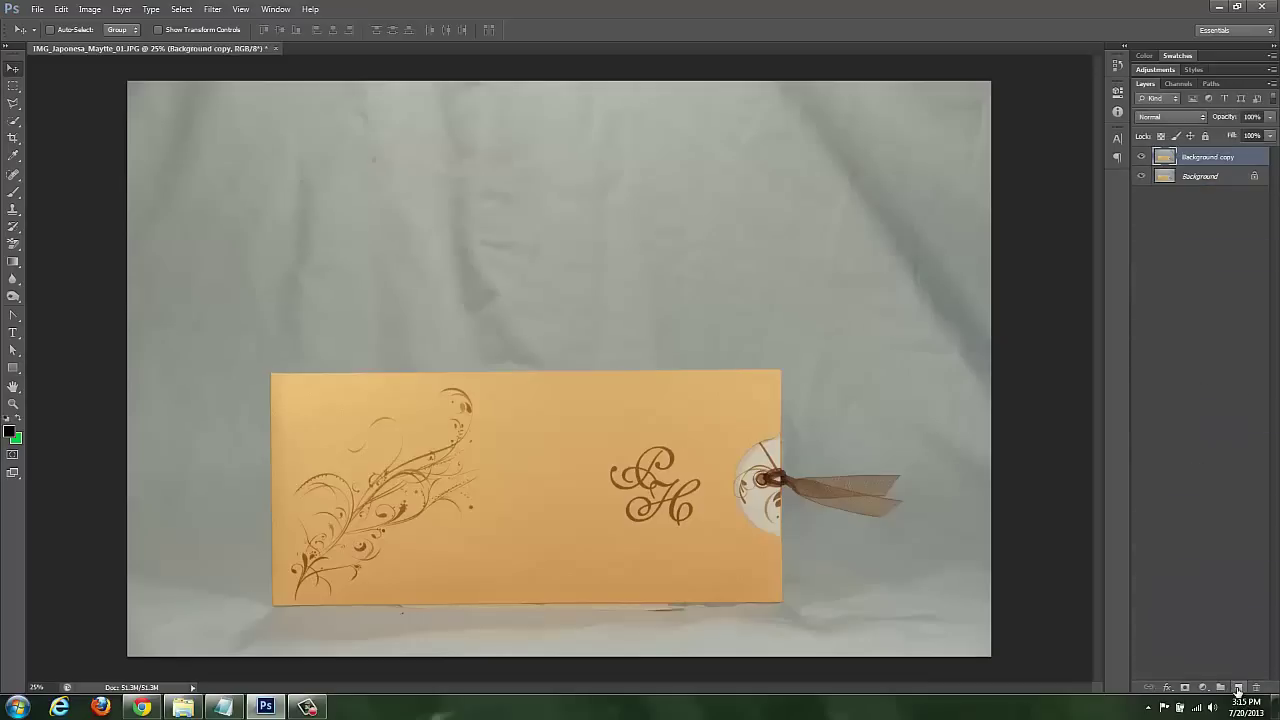
left_click(1183, 177)
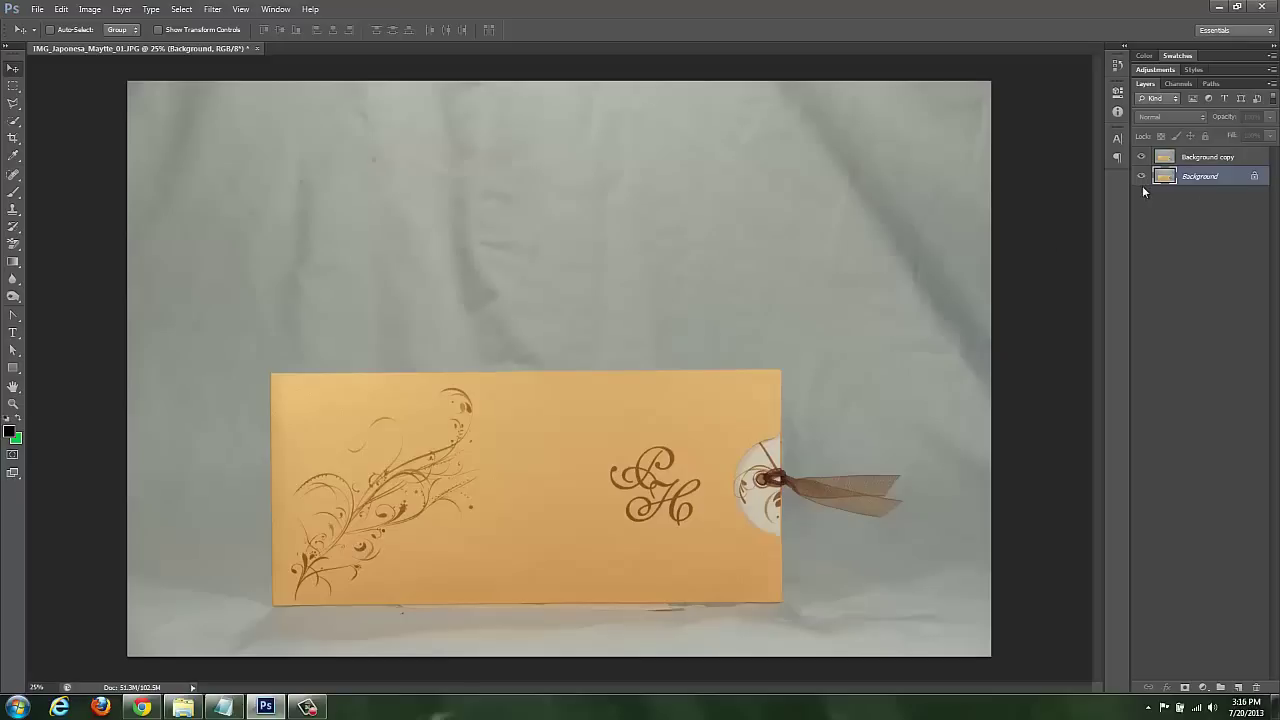
Hide the layer copy, rename it 'tarjeta', and reselect the Background layer
left_click(1142, 157)
double_click(1216, 157)
type("tarjeta")
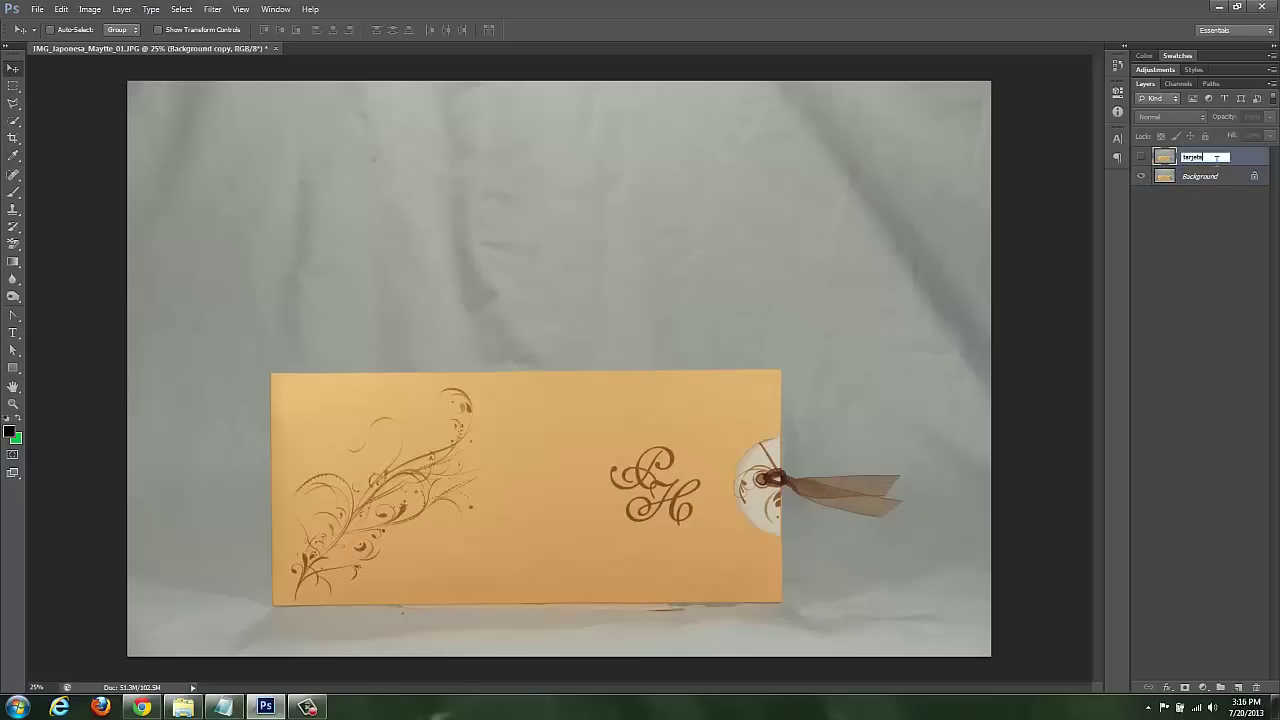
key("Return")
left_click(1193, 177)
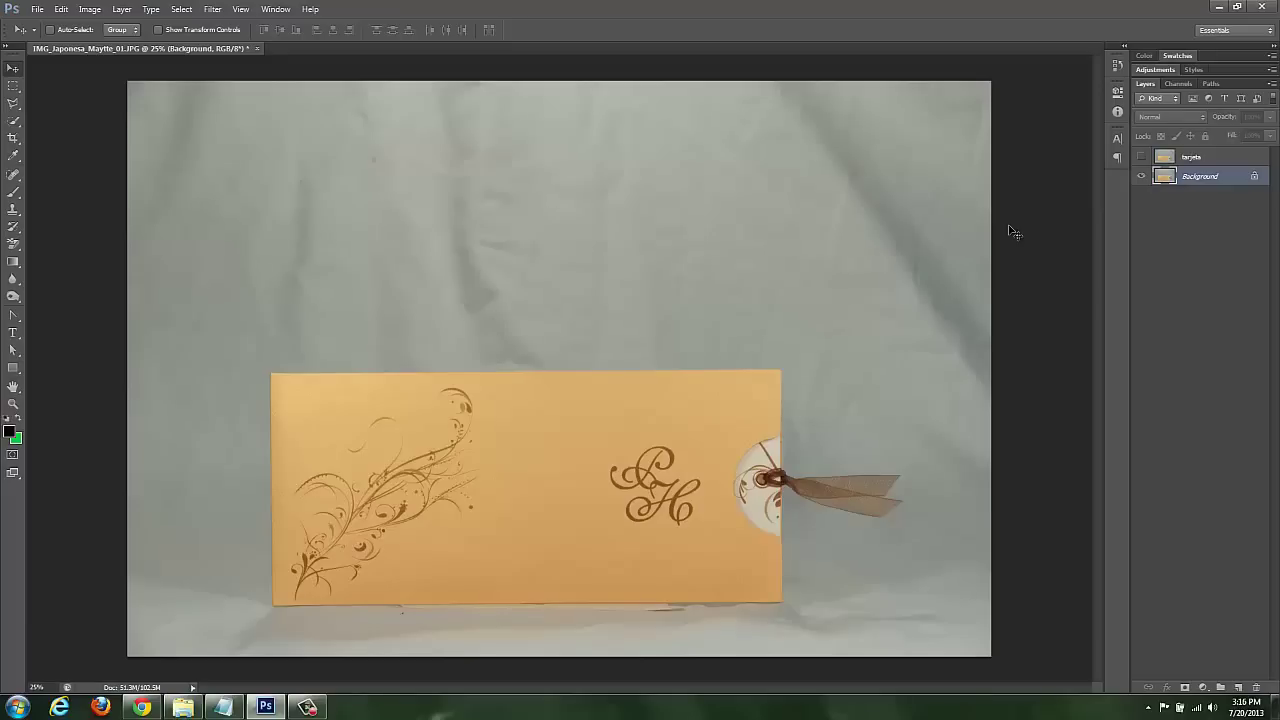
Fill Background with the green background colour, then show and select the tarjeta layer
left_click(61, 9)
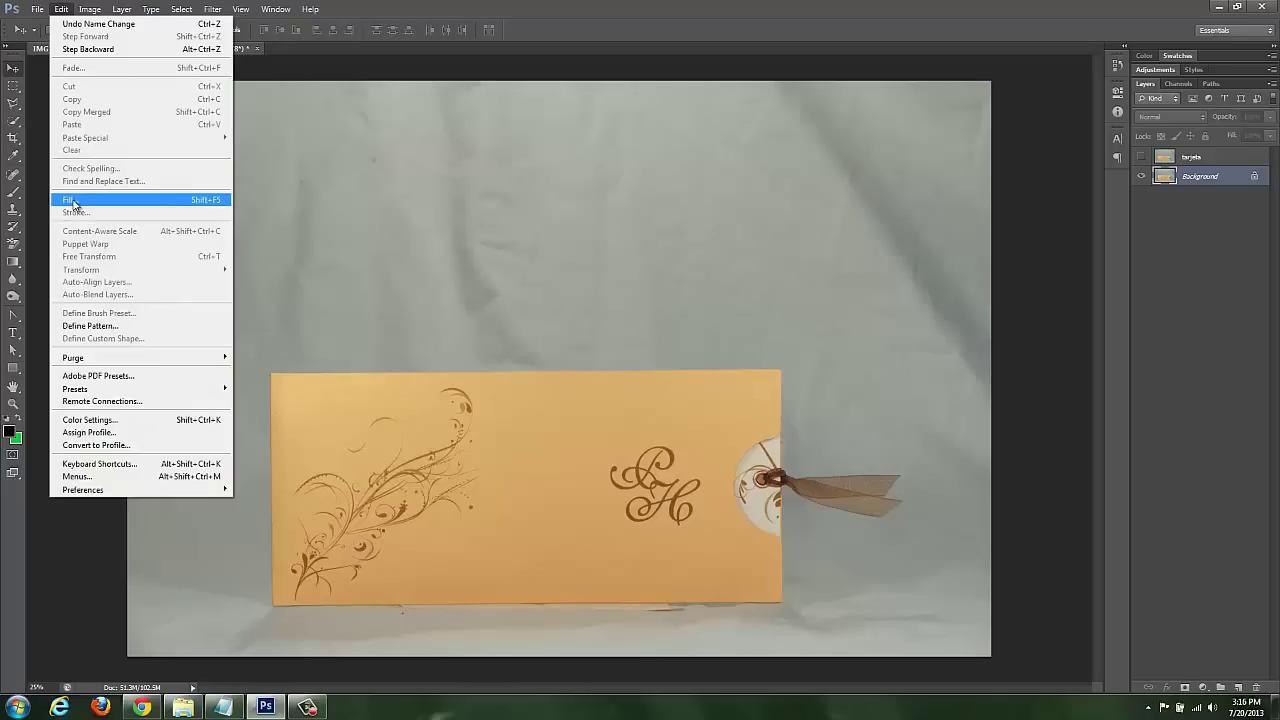
left_click(72, 200)
left_click(657, 220)
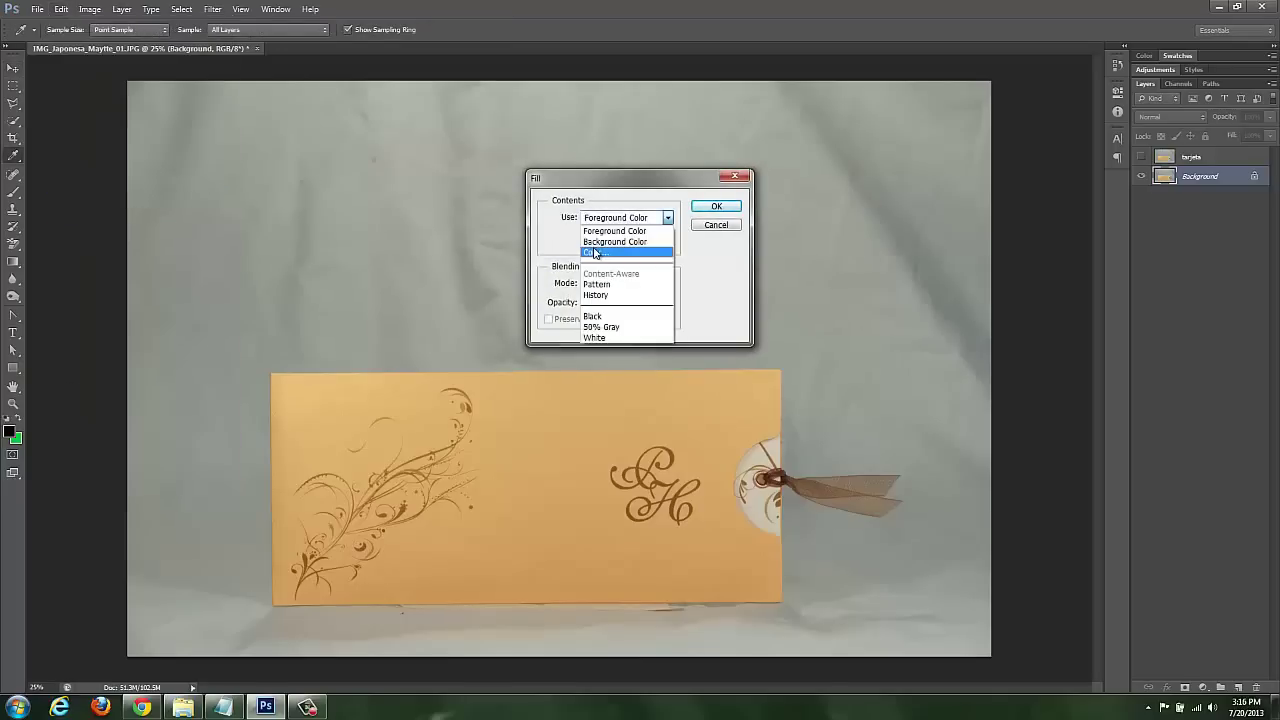
left_click(590, 248)
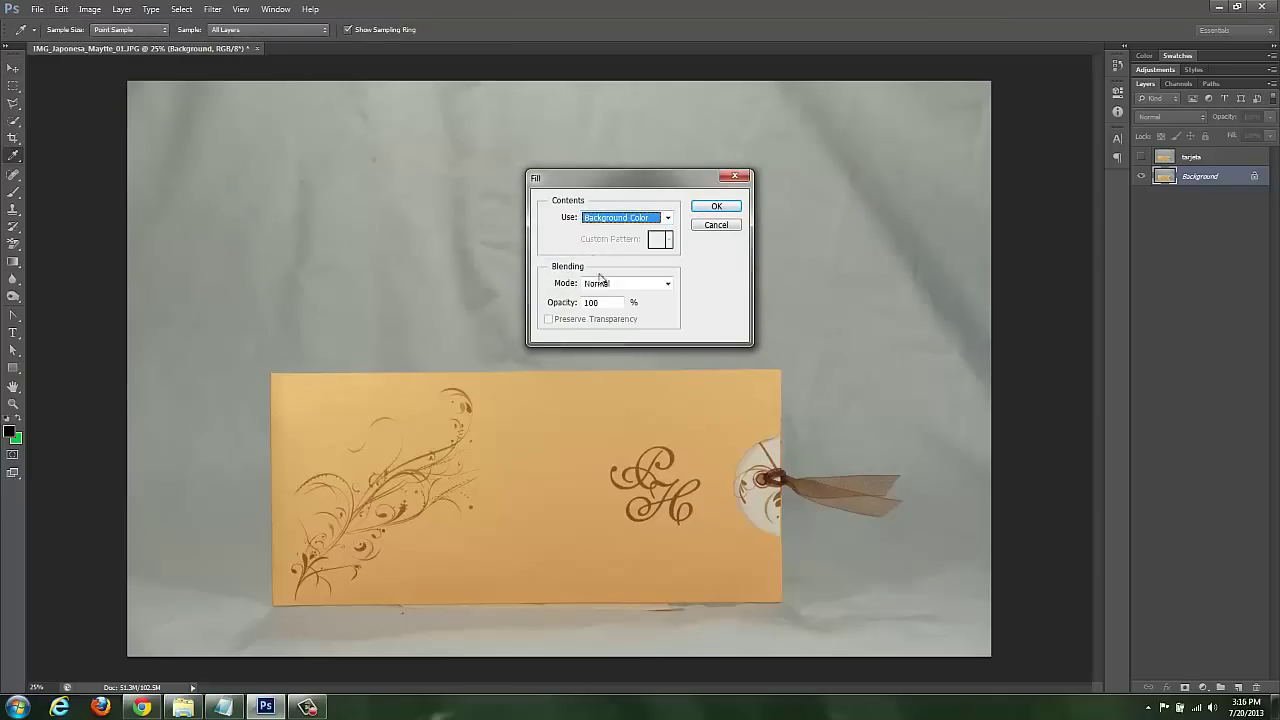
left_click(708, 206)
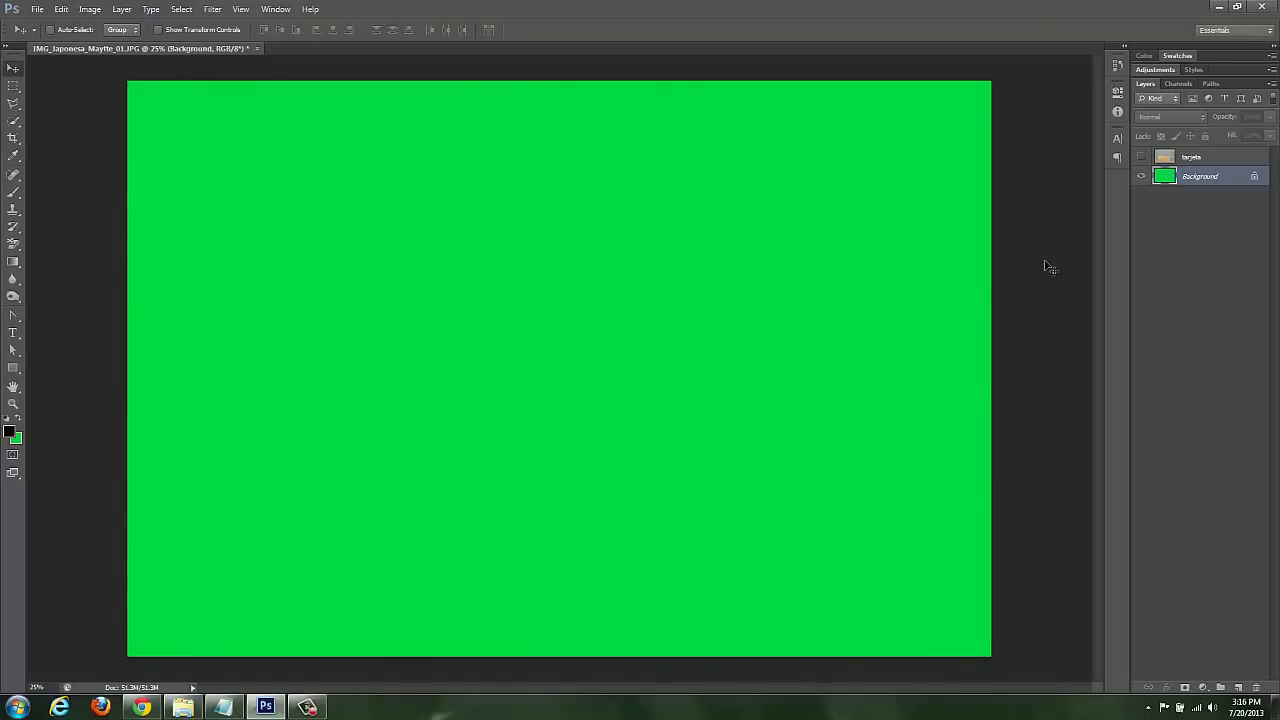
left_click(1141, 156)
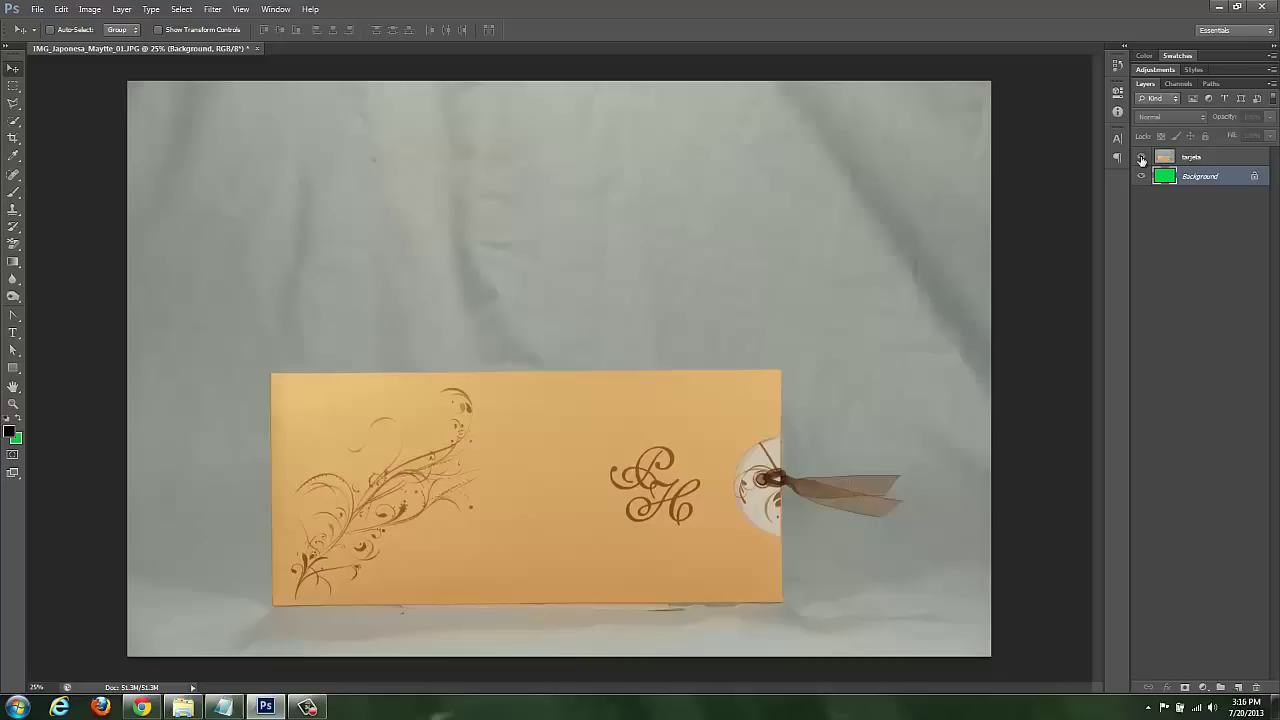
left_click(1194, 158)
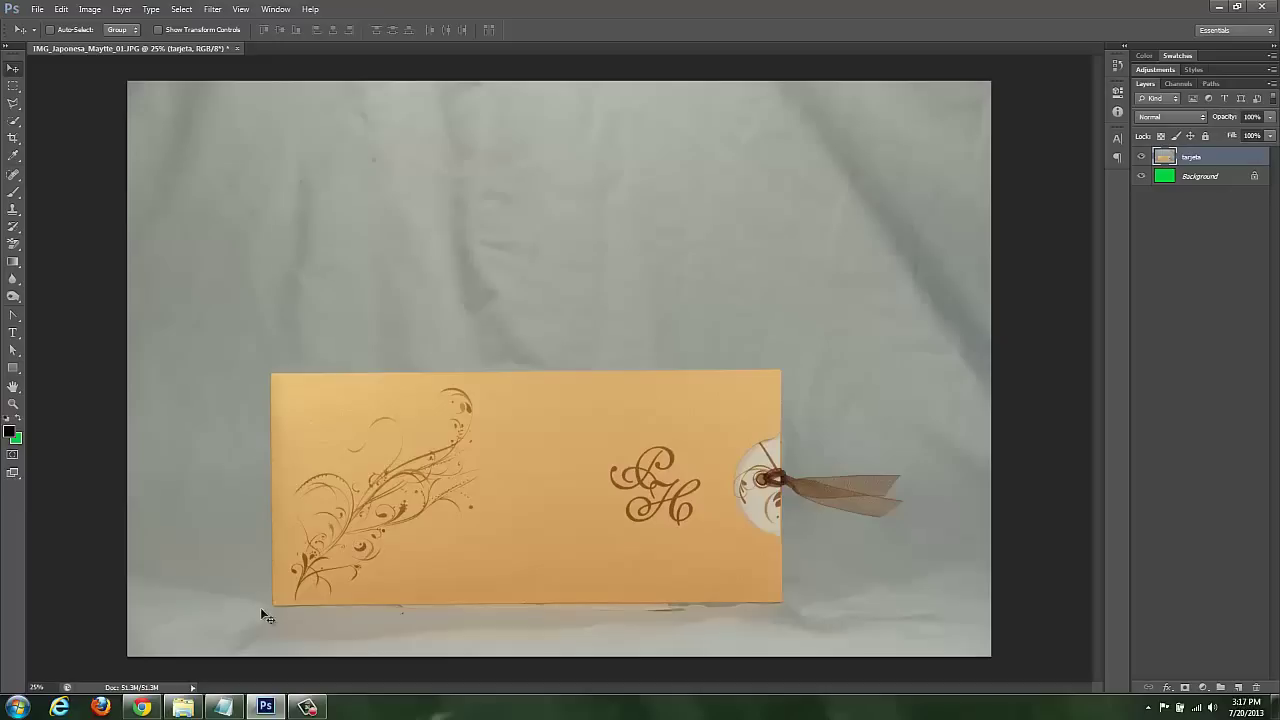
Switch to the Polygonal Lasso tool and zoom the card to 100%
left_click(17, 106)
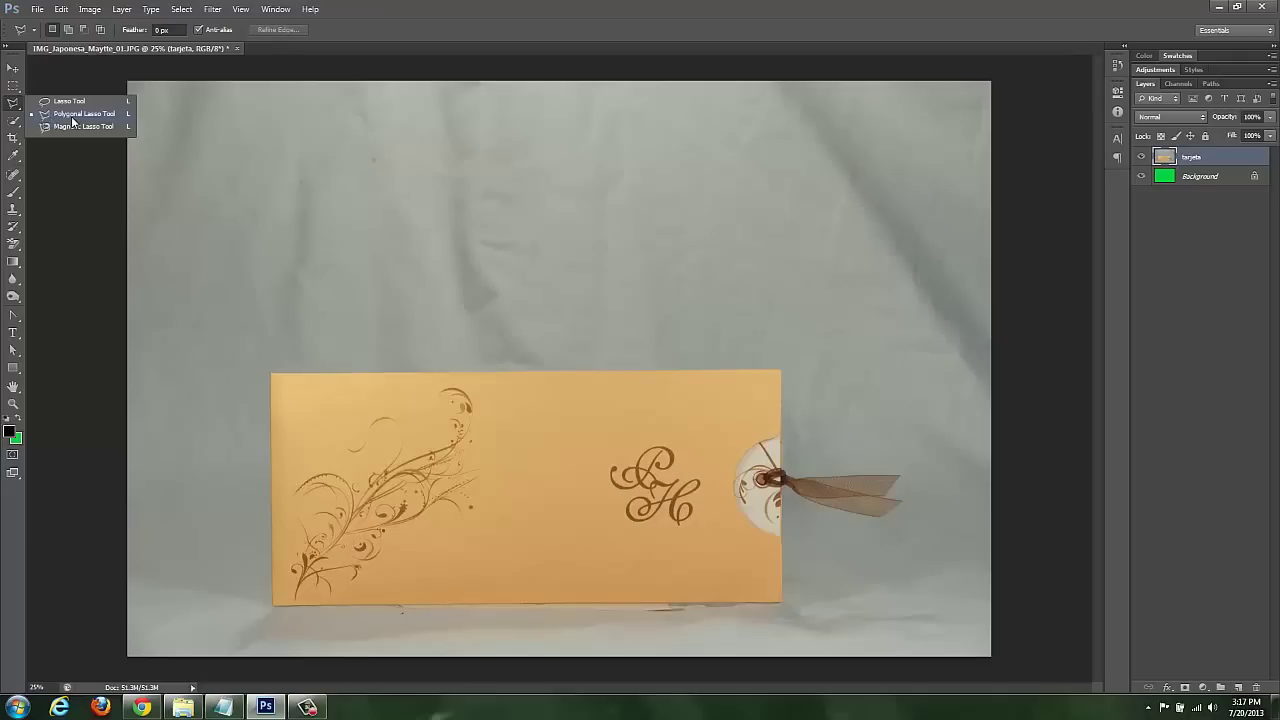
left_click(73, 115)
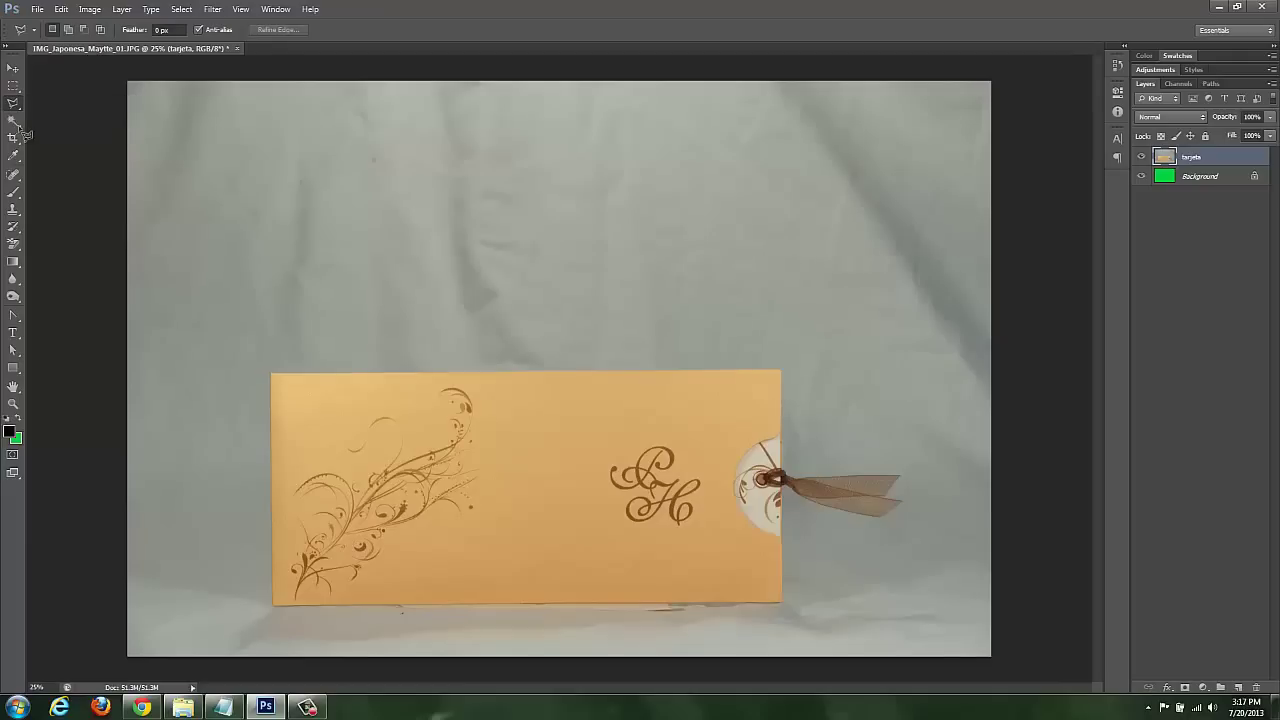
key("ctrl+plus")
key("ctrl+plus")
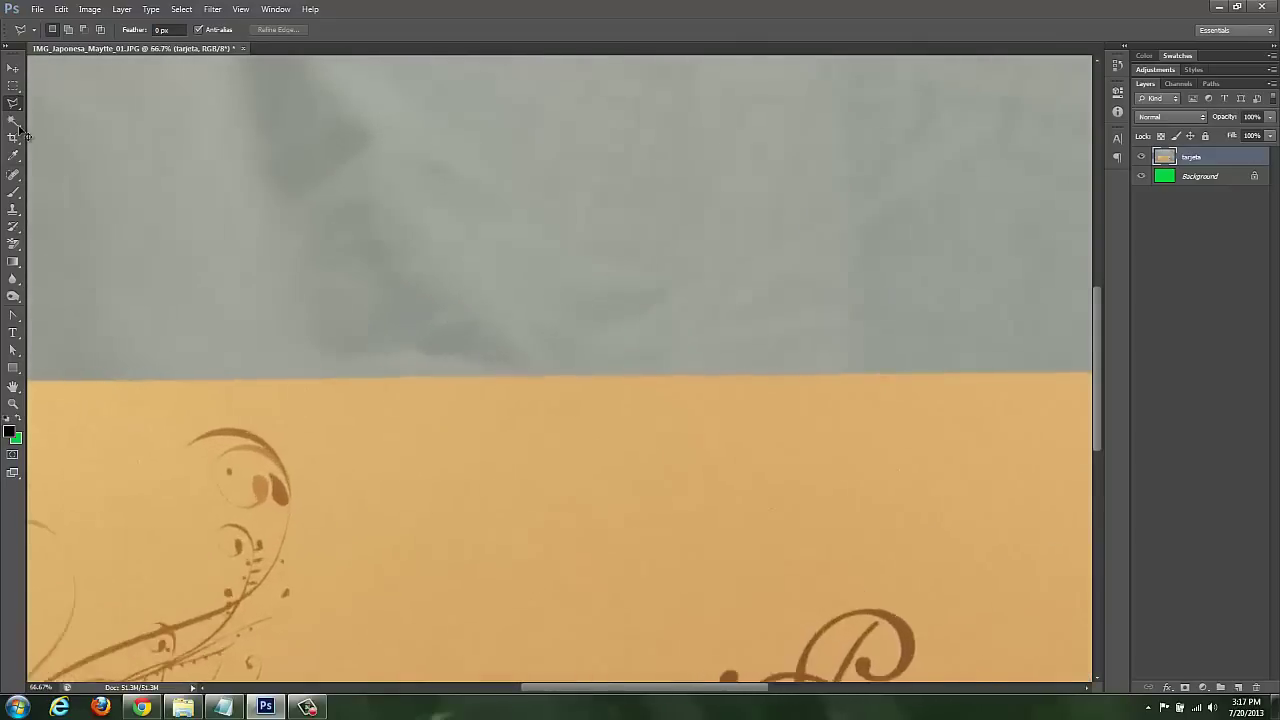
key("ctrl+plus")
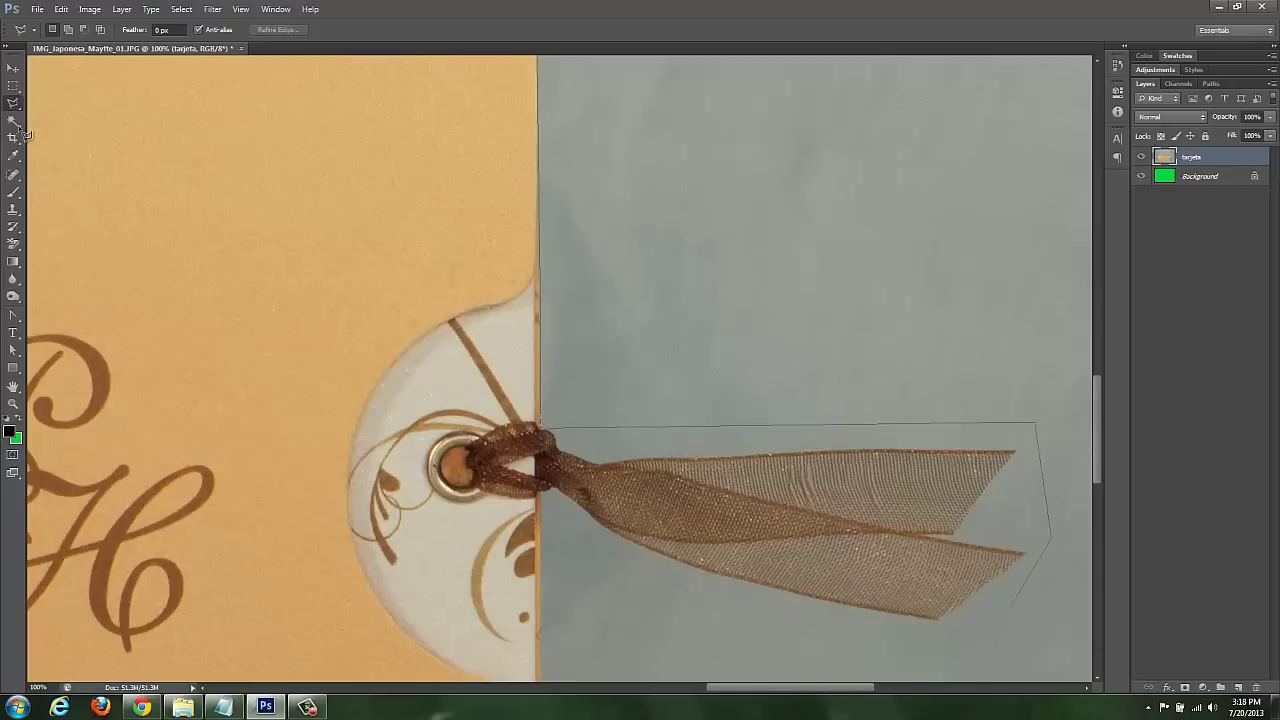
Add a lasso point below the ribbon tail and follow the card's edge downward
left_click(850, 631)
scroll(22, 130, "down", 3)
scroll(22, 130, "down", 3)
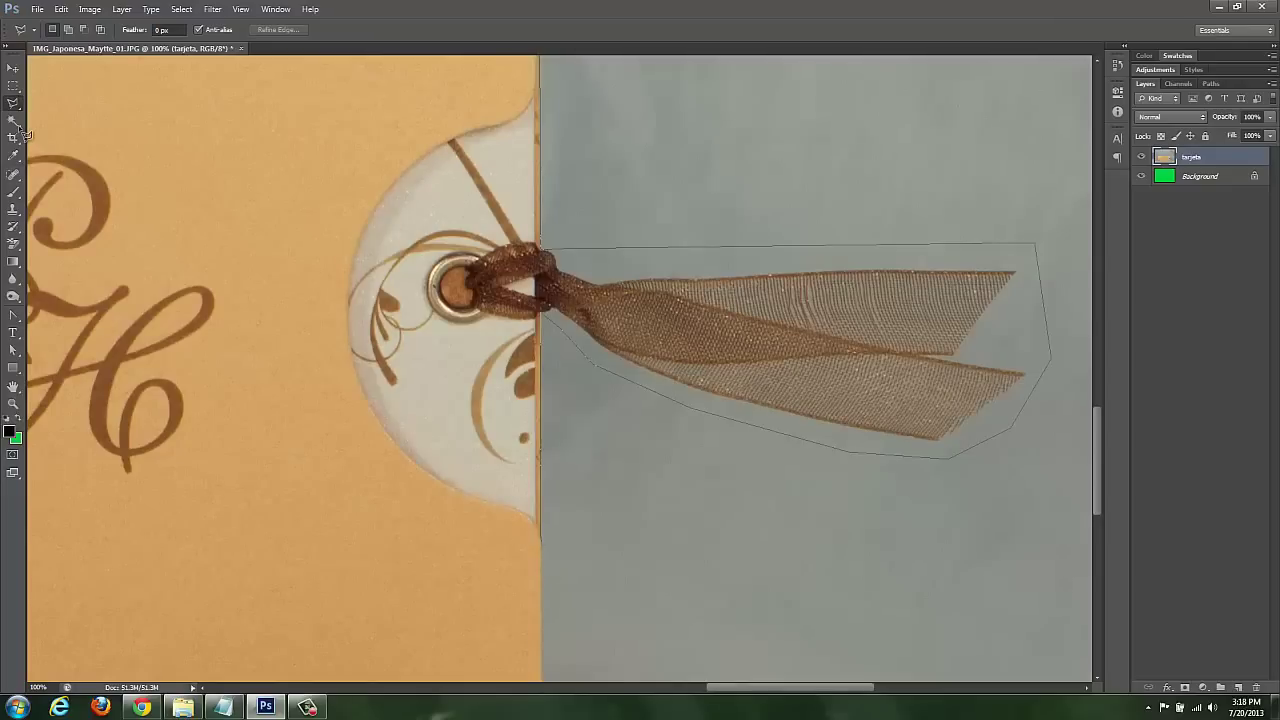
scroll(22, 130, "down", 1)
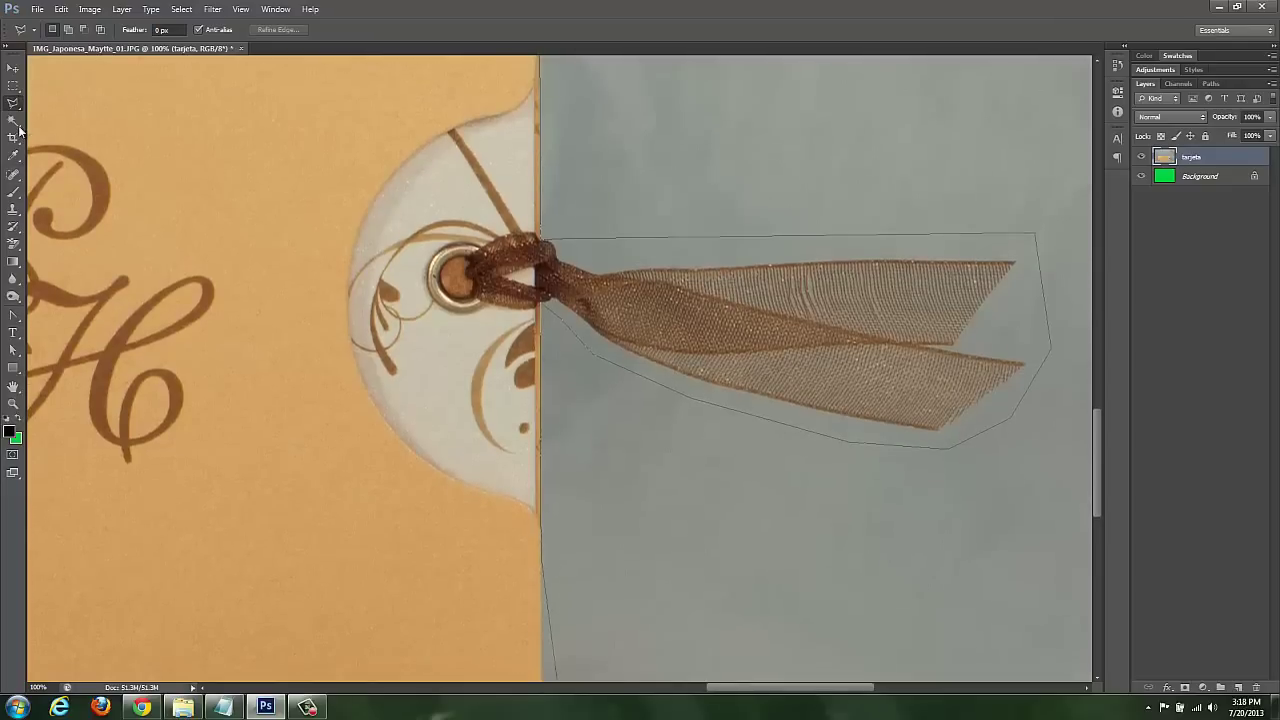
scroll(22, 130, "down", 2)
scroll(22, 130, "down", 2)
scroll(20, 130, "down", 1)
scroll(20, 130, "down", 1)
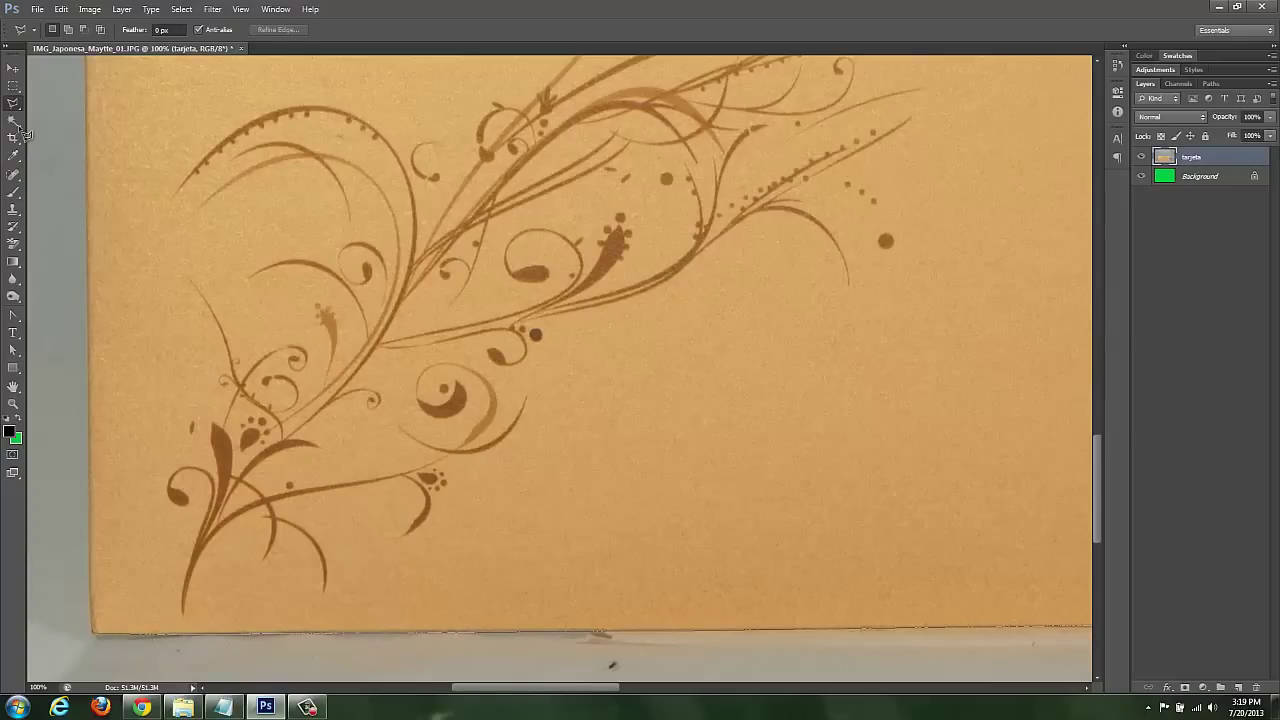
Return to the outline's starting point and close it into a selection
scroll(22, 133, "up", 2)
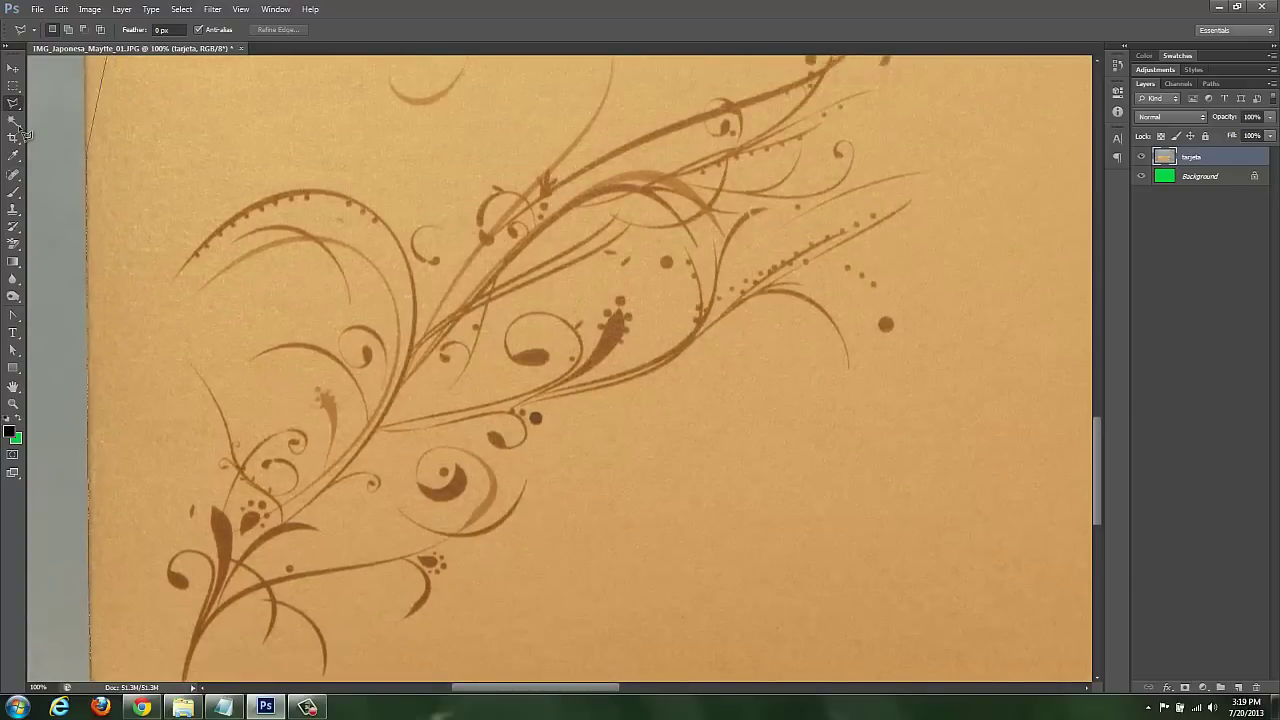
scroll(22, 133, "up", 4)
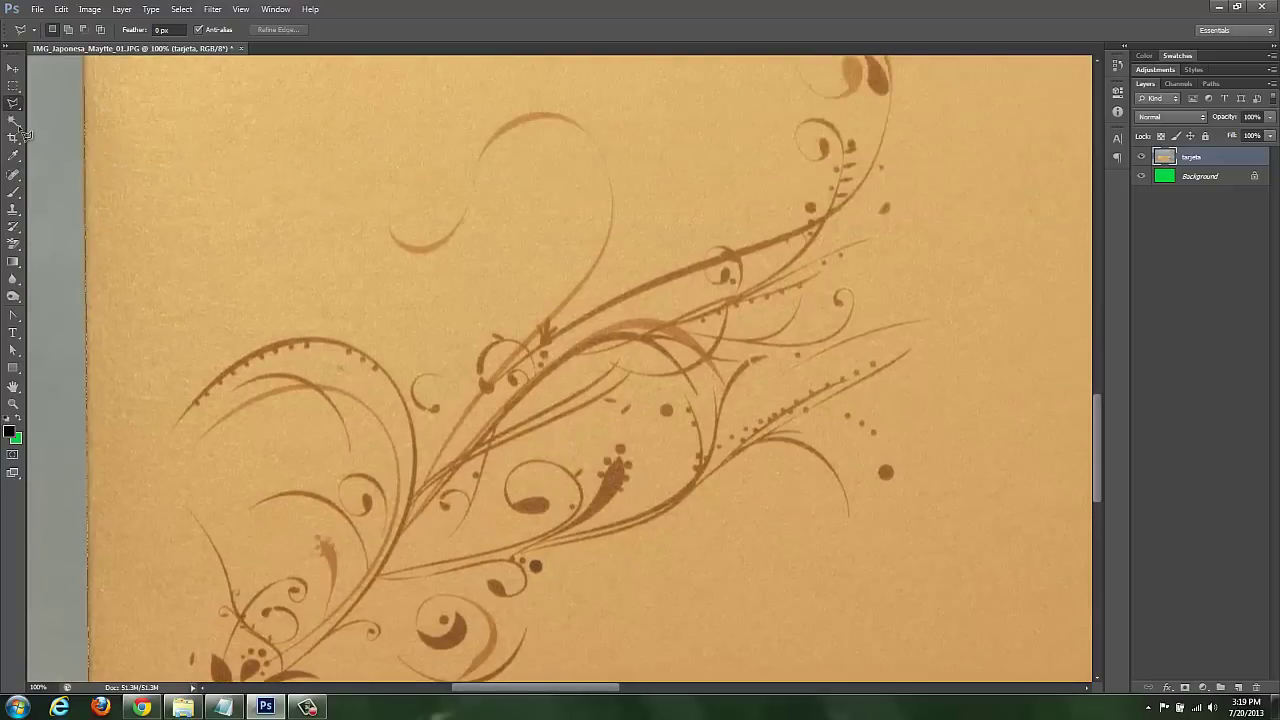
scroll(22, 133, "up", 2)
scroll(22, 133, "up", 2)
scroll(22, 133, "up", 2)
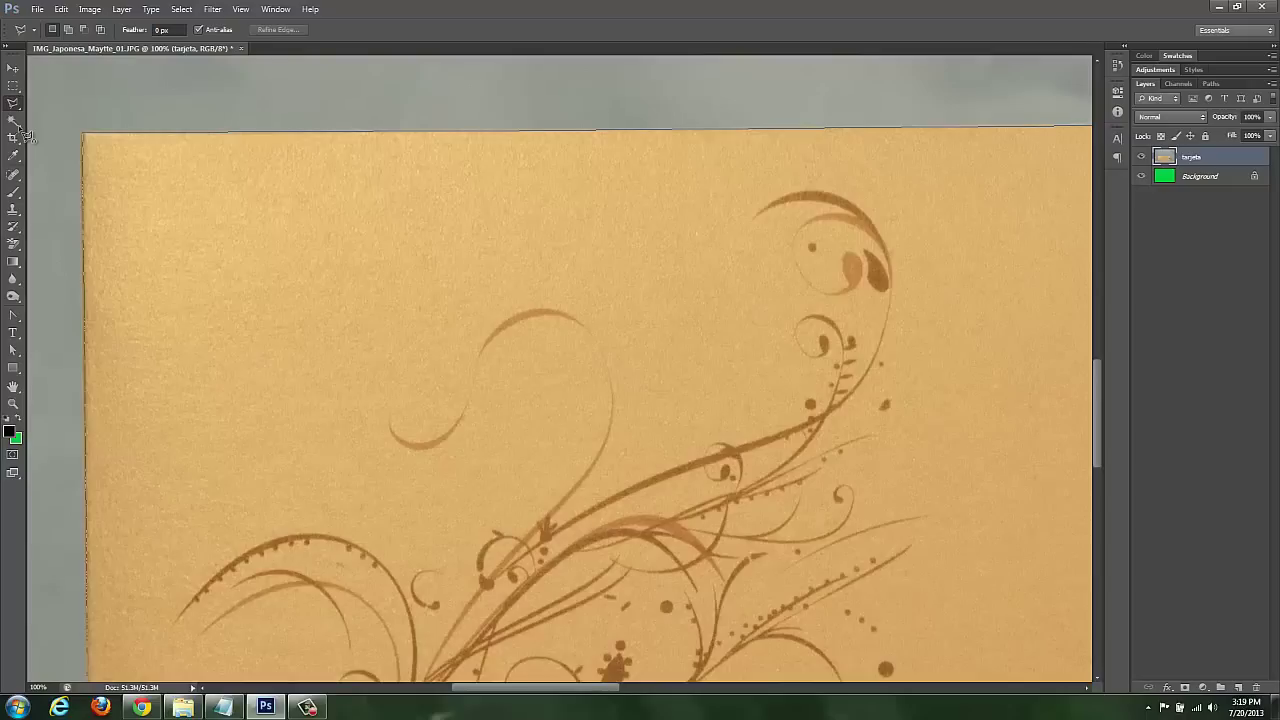
key("ctrl+shift+d")
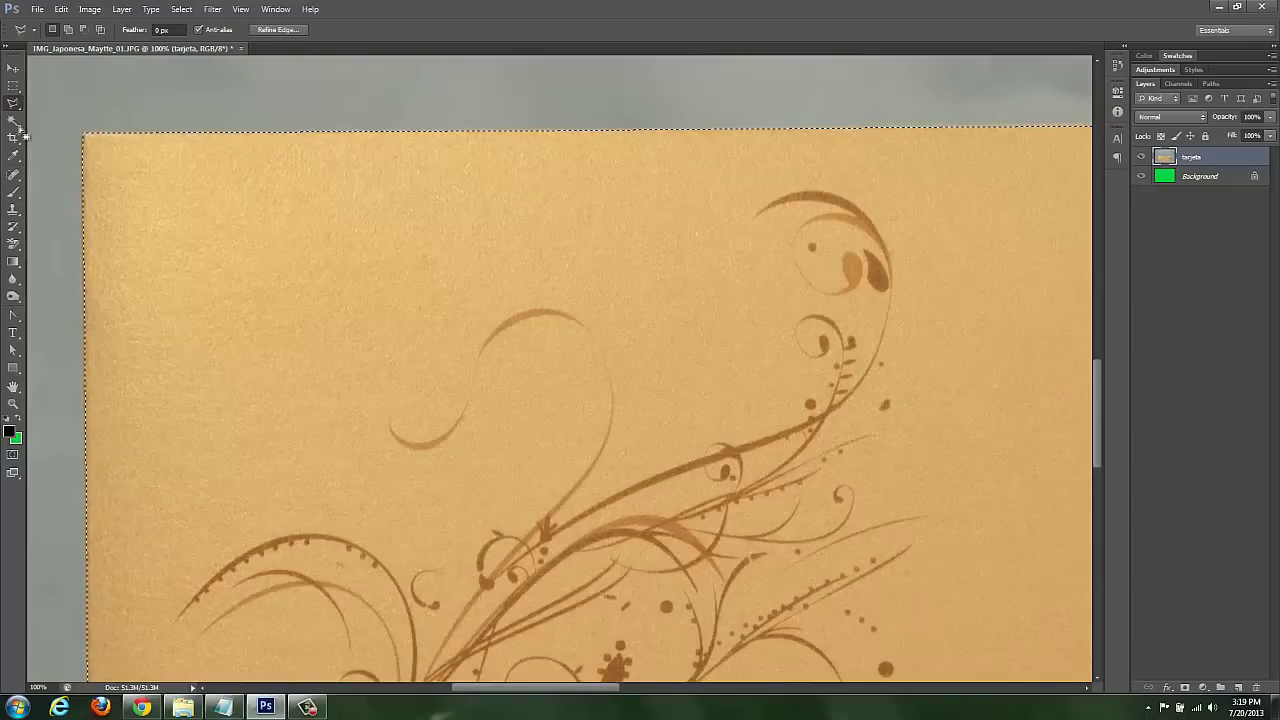
Check the whole card, then zoom in on the ribbon knot with the lasso in subtract mode
key("ctrl+minus")
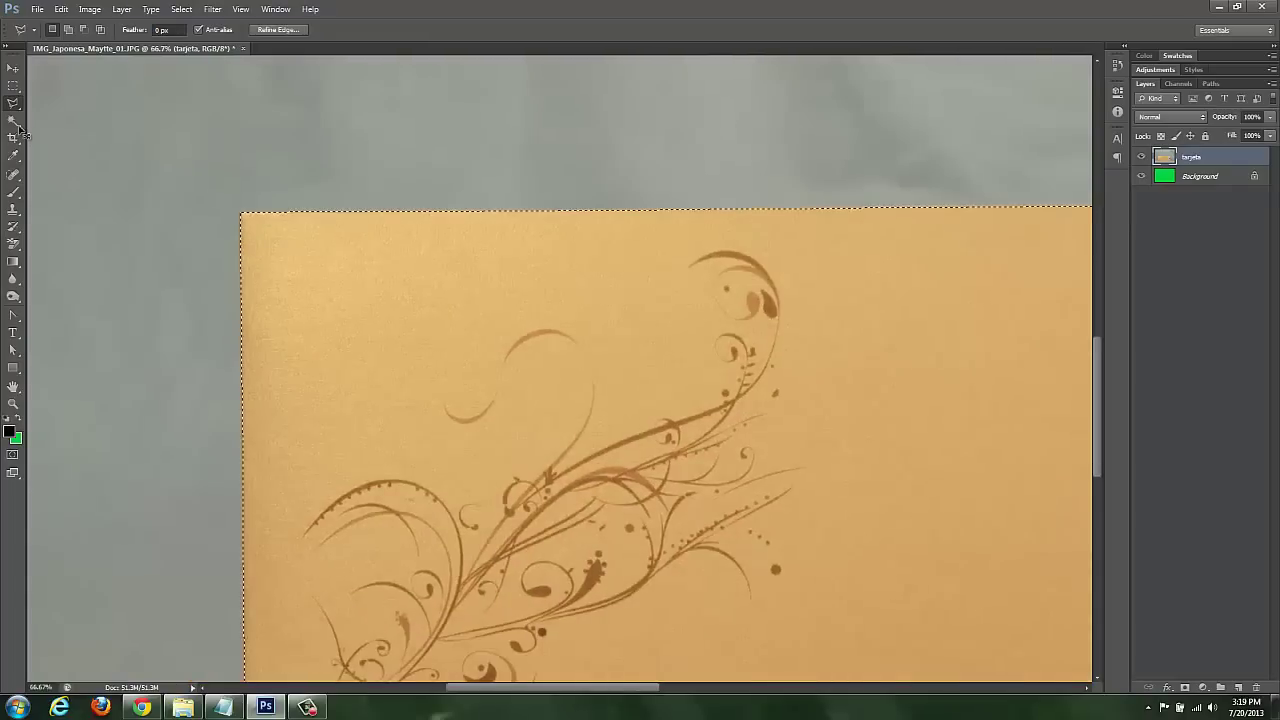
key("ctrl+minus")
key("ctrl+minus")
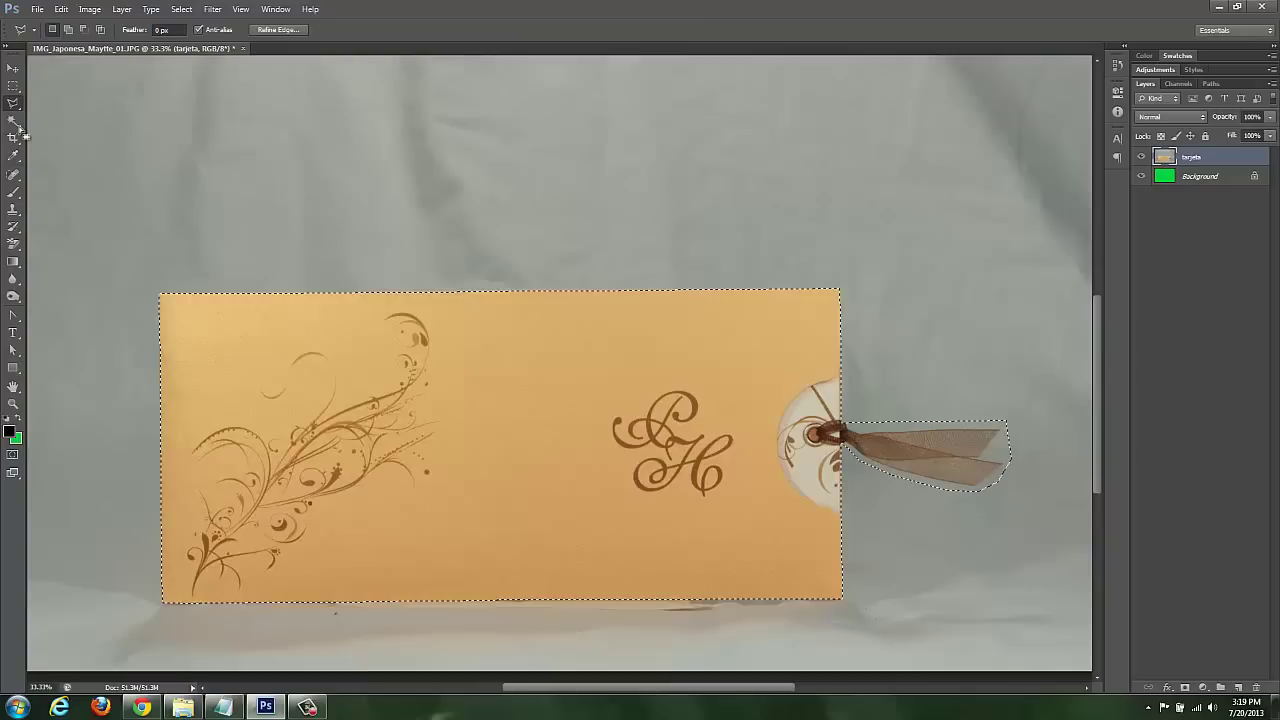
key("ctrl+plus")
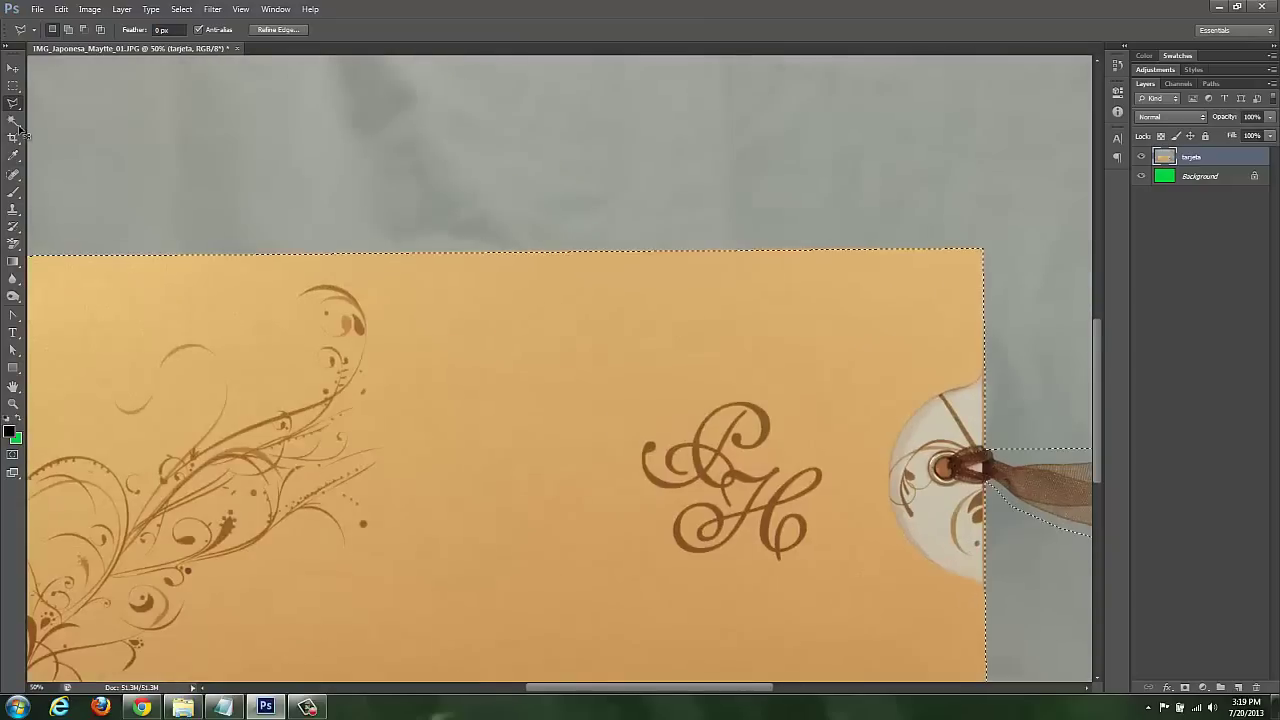
key("ctrl+plus")
key("ctrl+plus")
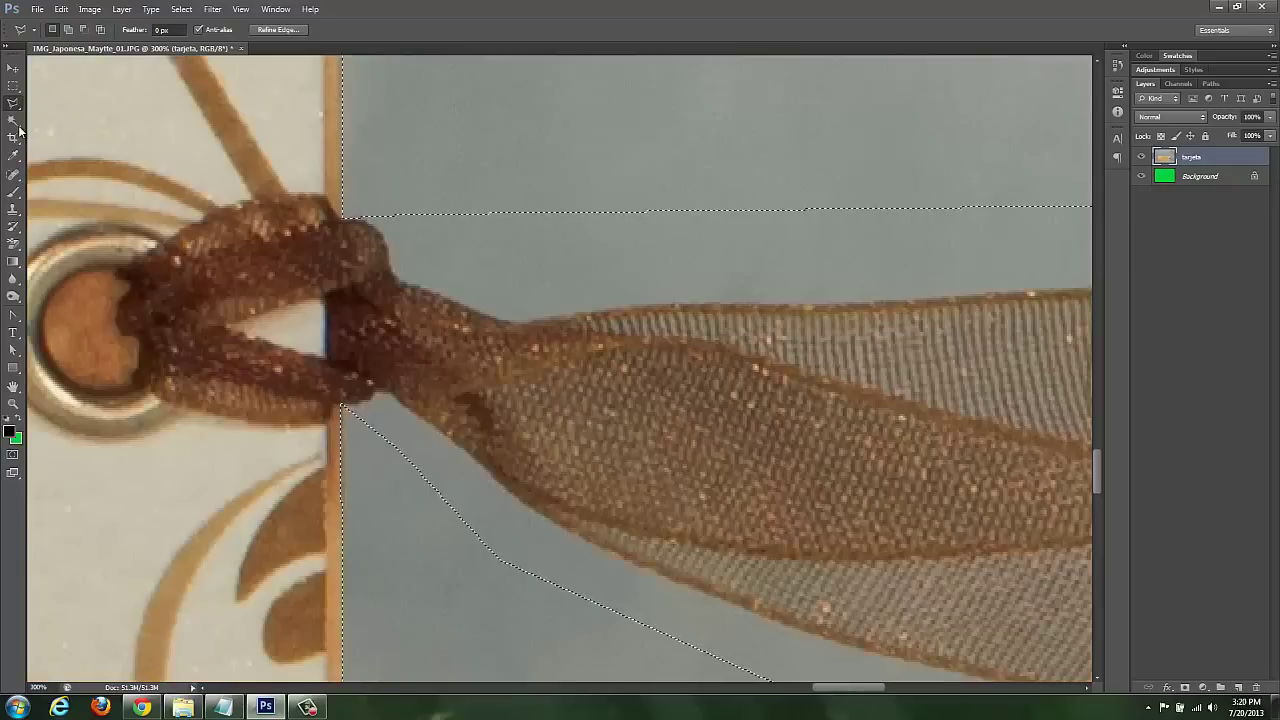
right_click(13, 103)
key("Escape")
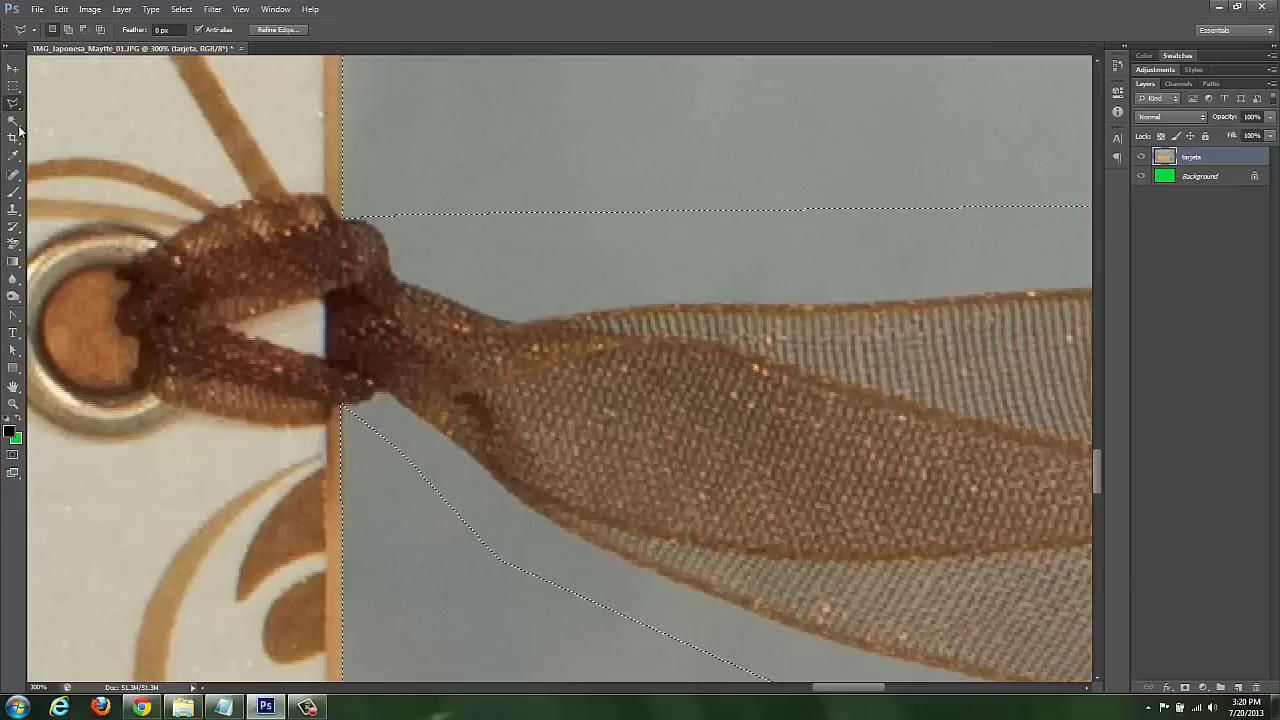
key("alt")
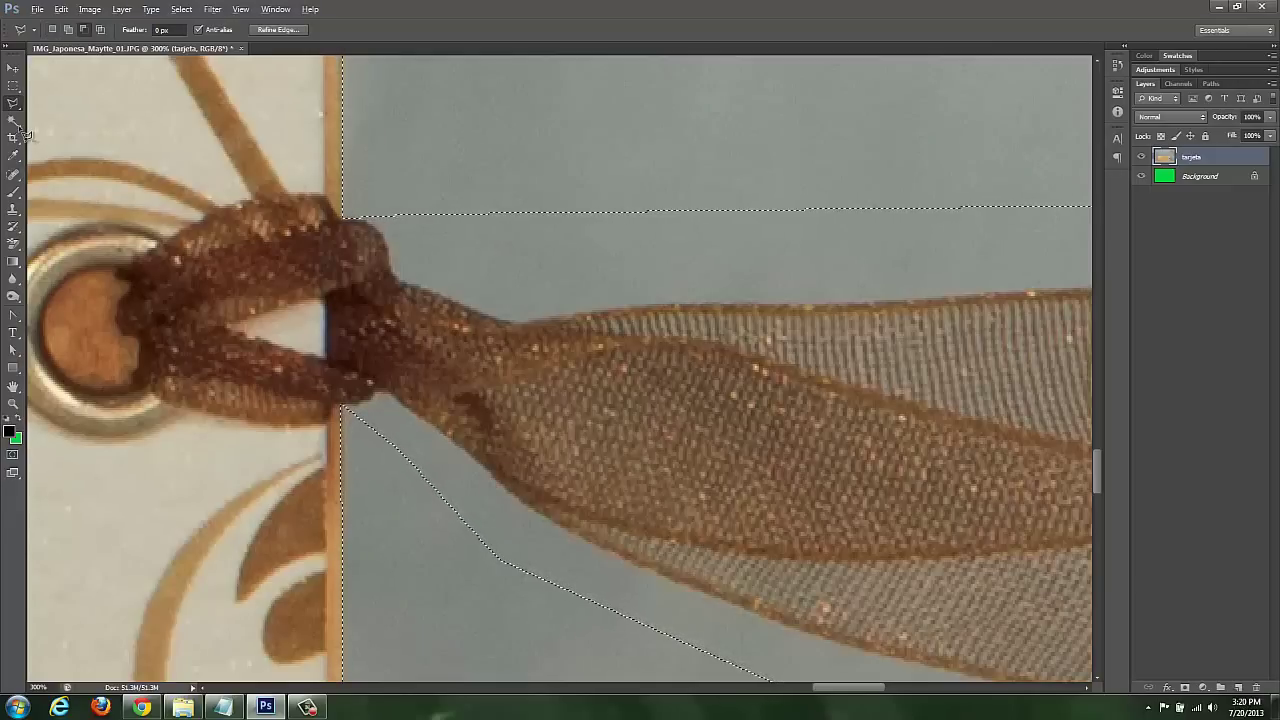
Subtract a notch and the background above the ribbon's upper edge, following the ribbon rightward and down
left_click(380, 216)
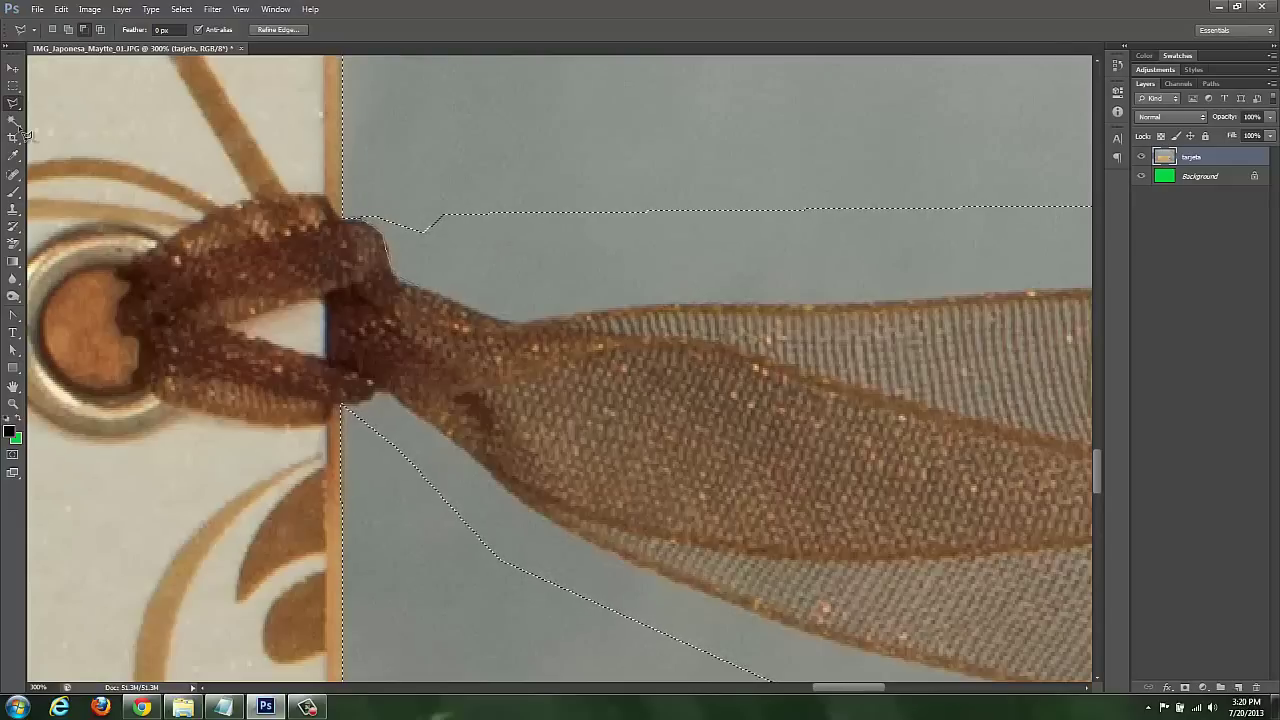
mouse_move(398, 284)
left_mouse_down()
mouse_move(516, 318)
mouse_move(594, 310)
left_mouse_up()
scroll(560, 370, "right", 3)
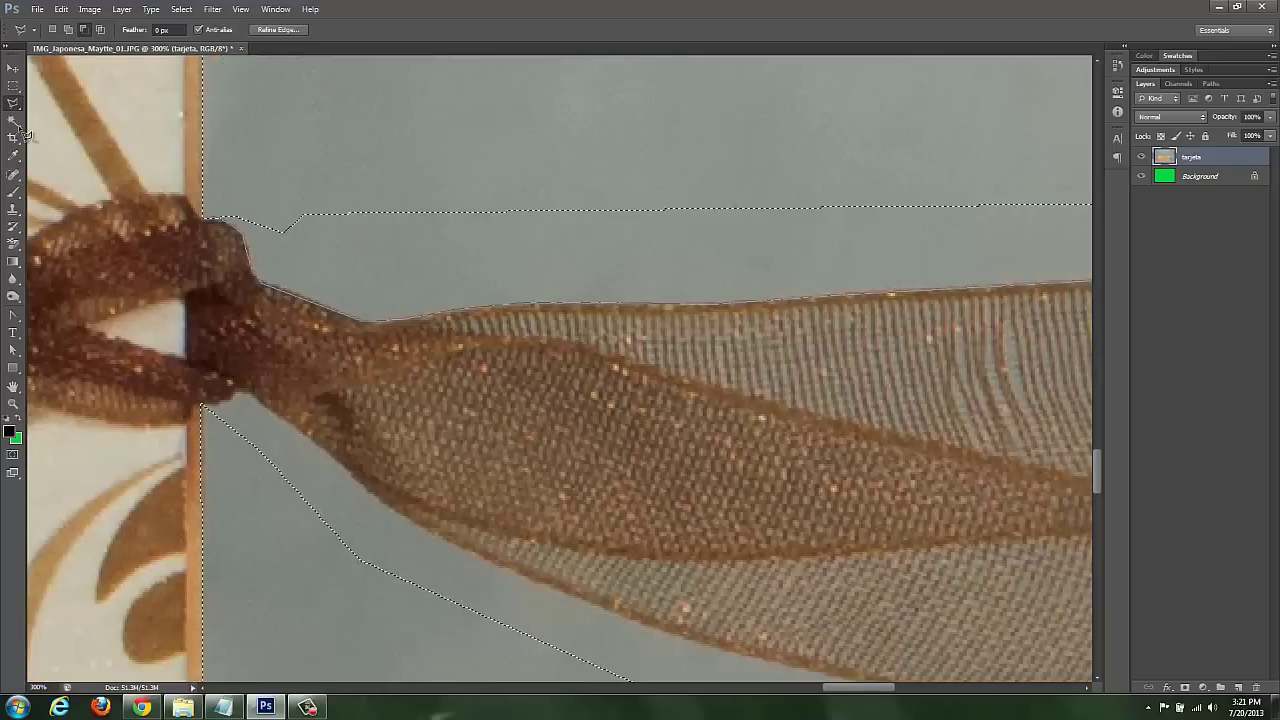
scroll(560, 370, "right", 1)
scroll(560, 370, "right", 1)
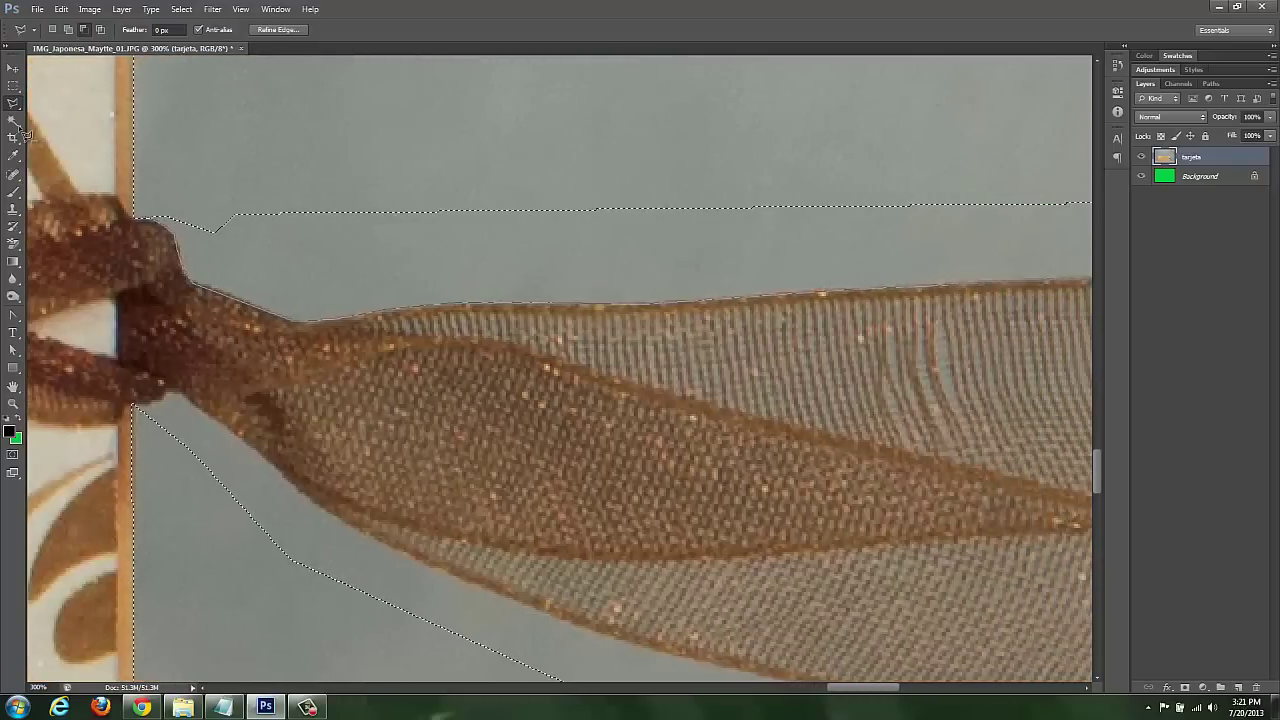
scroll(560, 370, "right", 1)
scroll(560, 370, "right", 2)
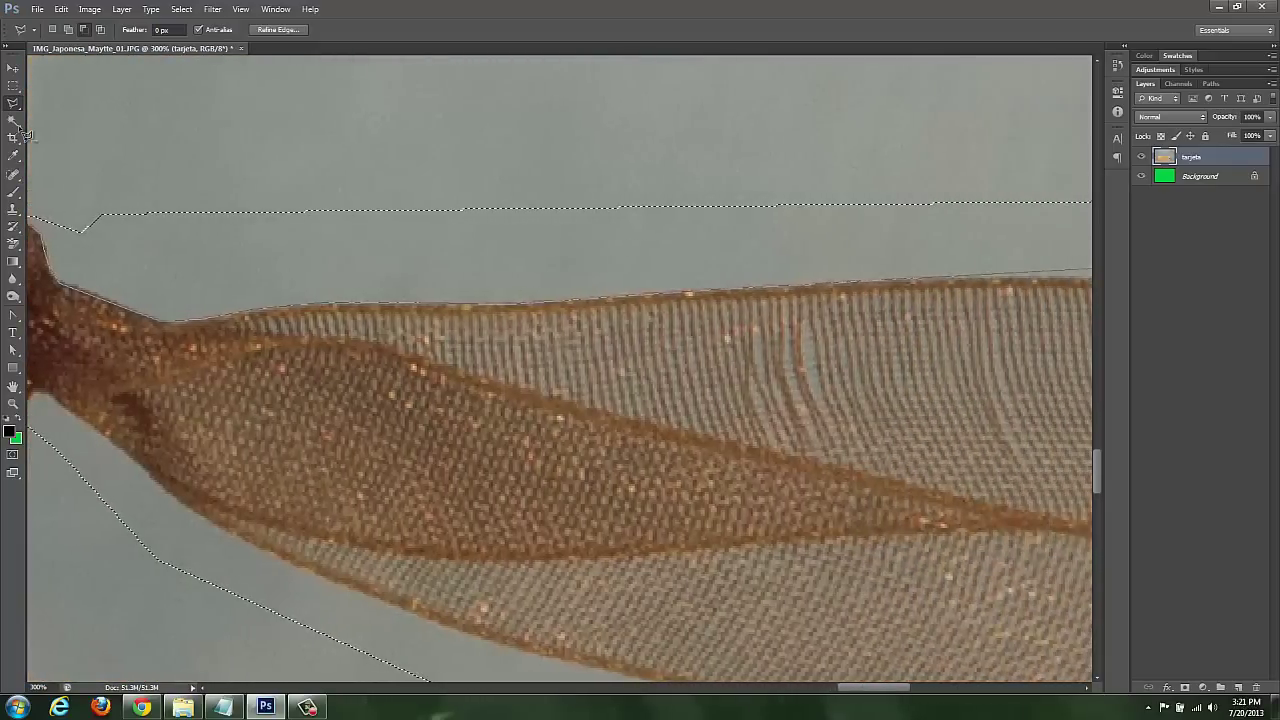
scroll(560, 370, "right", 1)
scroll(560, 370, "right", 1)
scroll(560, 370, "right", 2)
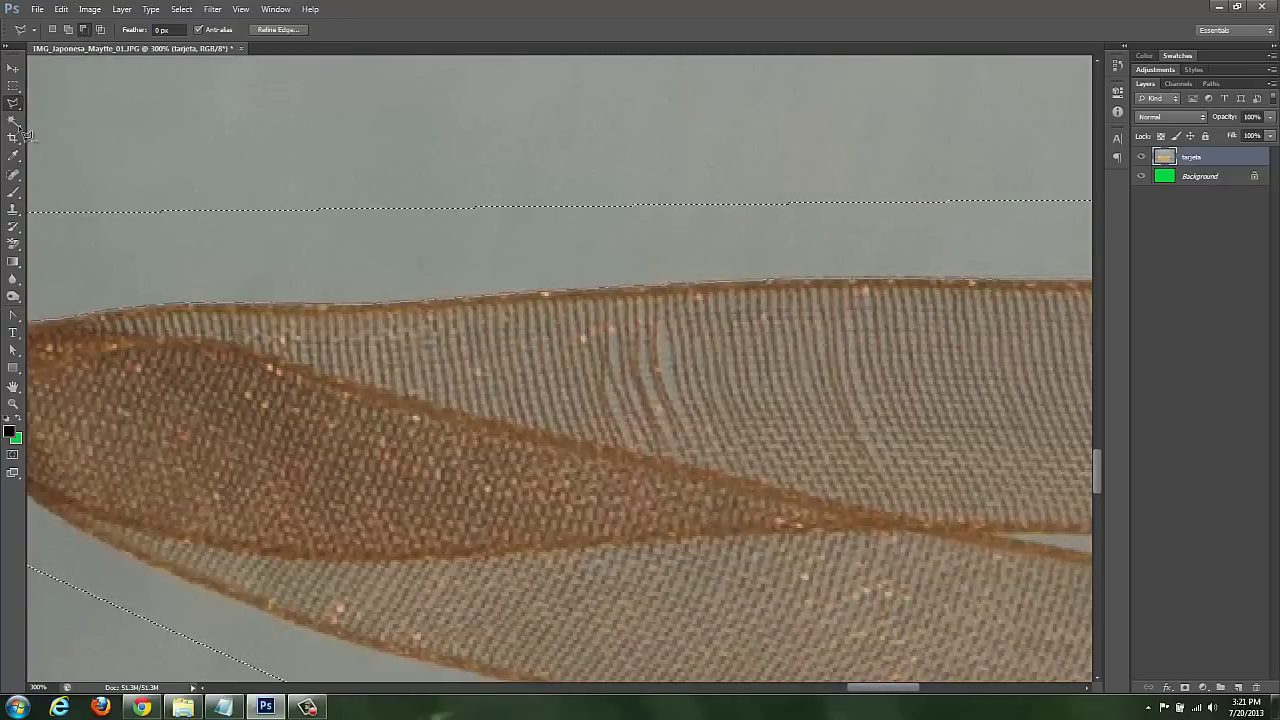
scroll(560, 370, "right", 1)
scroll(560, 370, "right", 1)
scroll(560, 370, "right", 1)
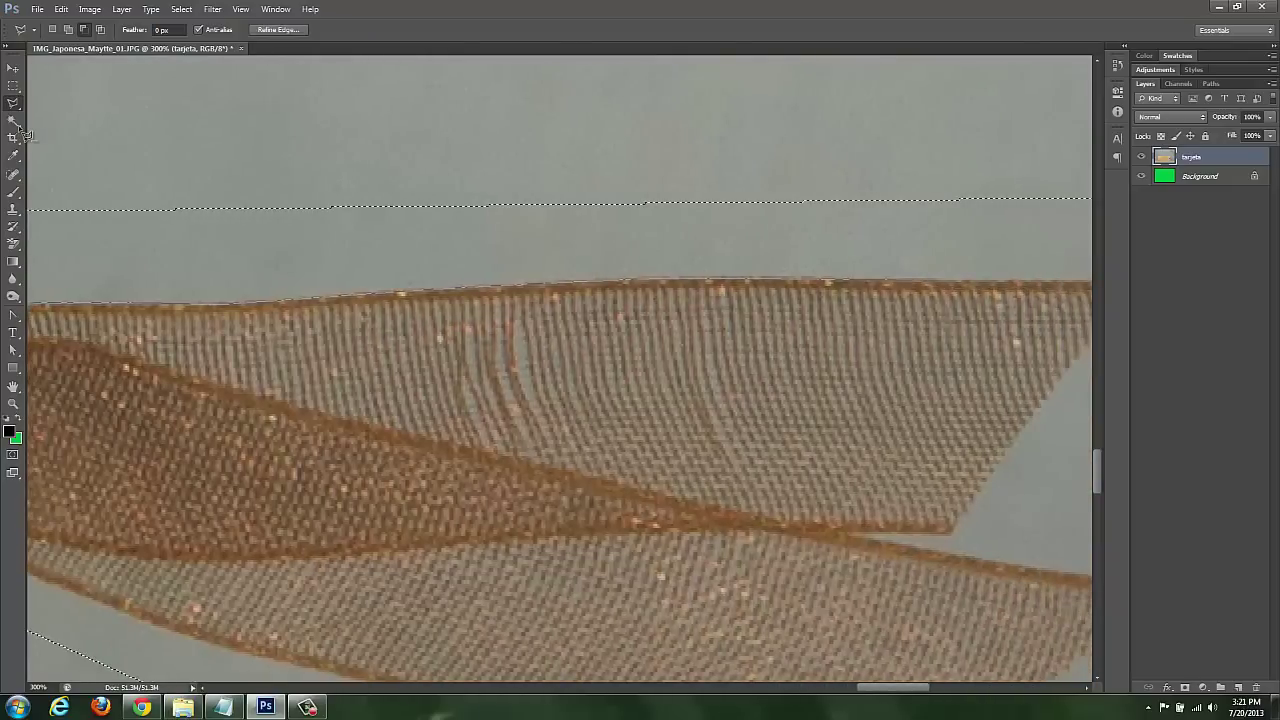
scroll(560, 370, "right", 1)
scroll(560, 370, "right", 1)
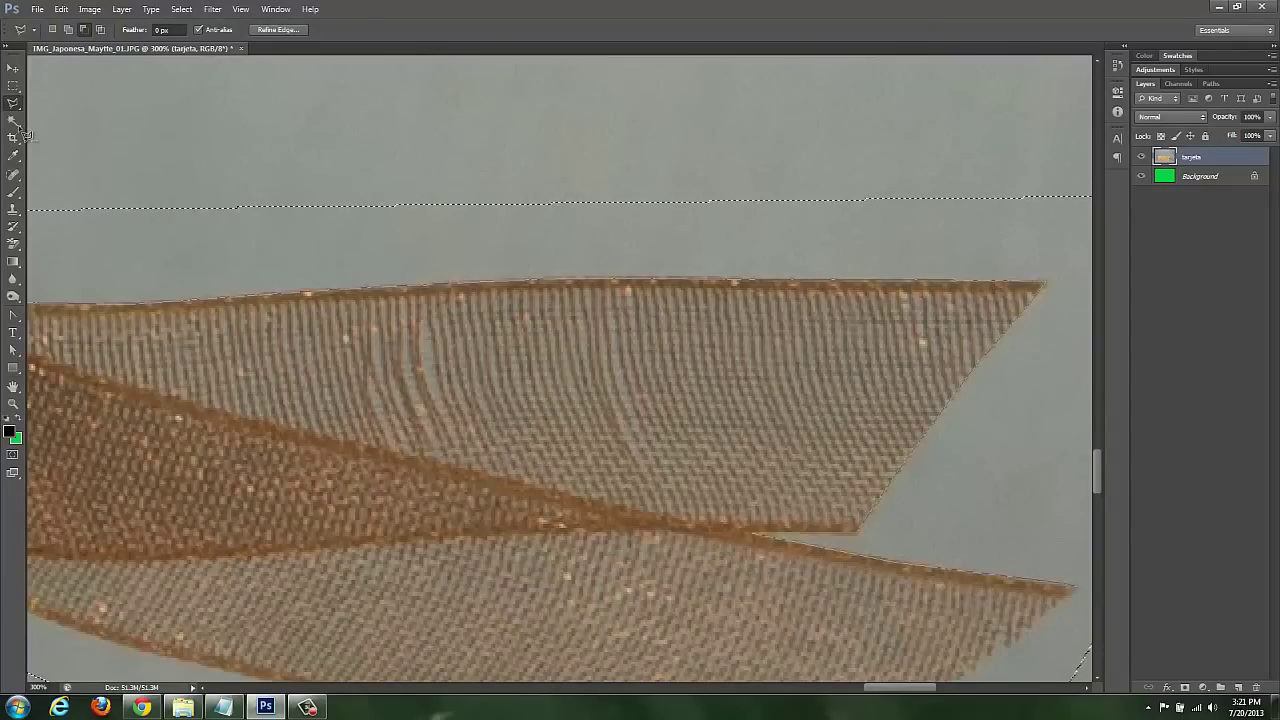
scroll(24, 133, "down", 1)
scroll(24, 133, "down", 1)
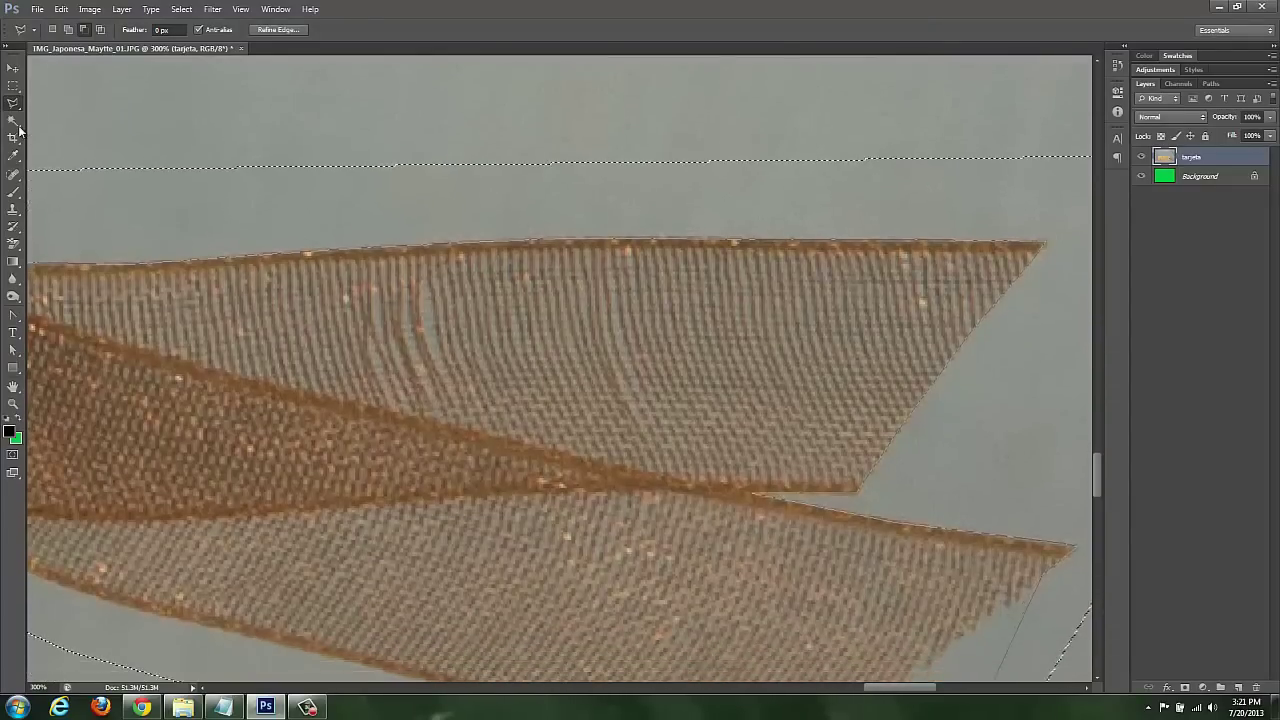
scroll(24, 133, "down", 1)
scroll(24, 133, "down", 1)
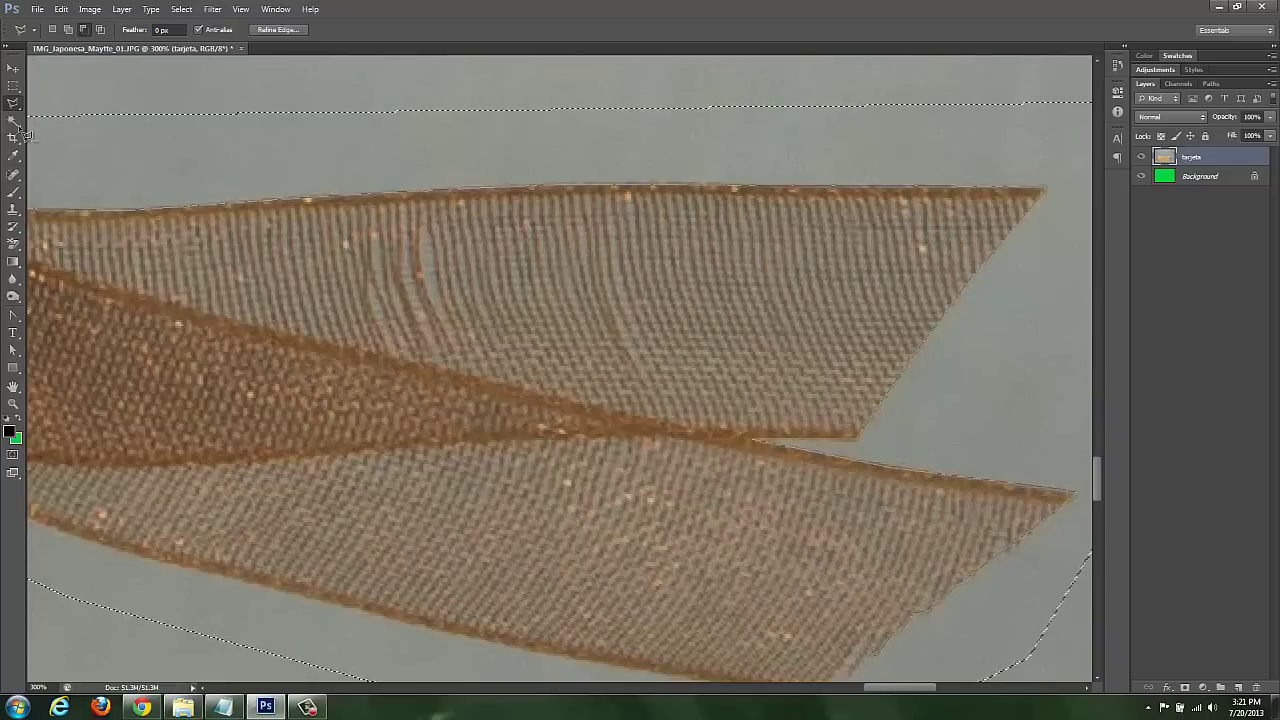
Move back left along the ribbon and zoom out to see the whole ribbon
scroll(24, 130, "down", 2)
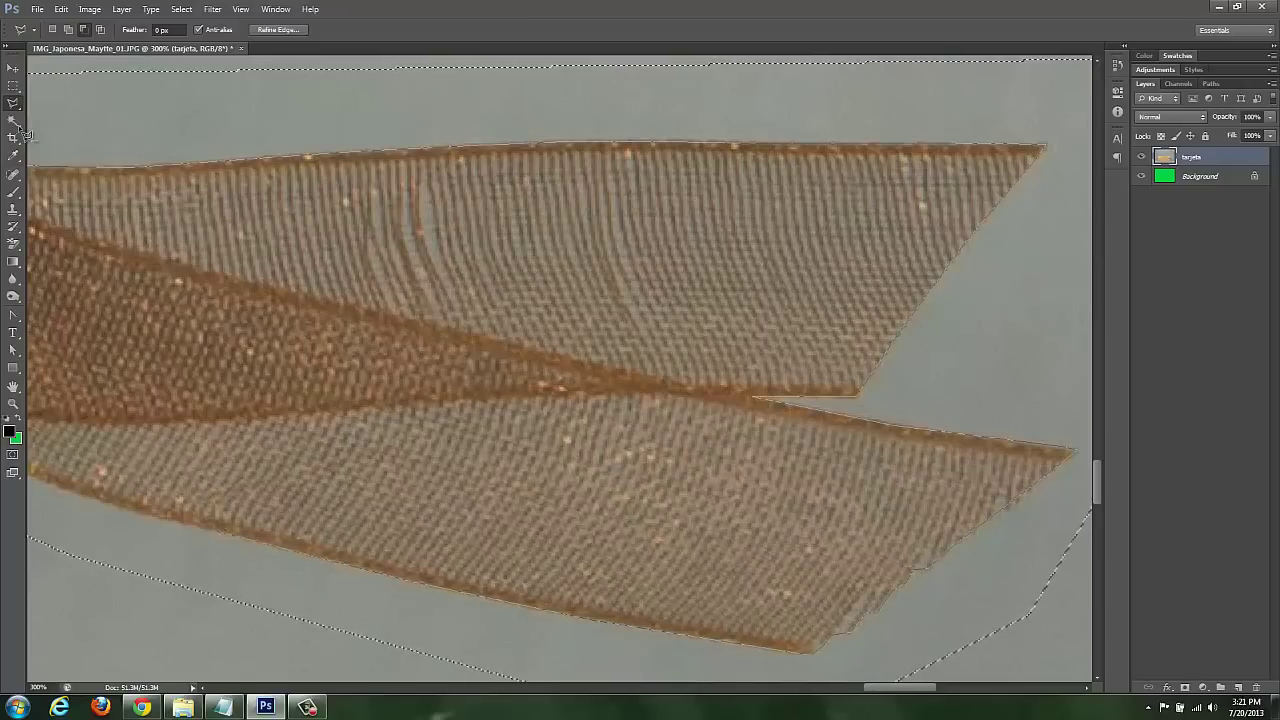
scroll(27, 133, "left", 3)
scroll(27, 133, "left", 2)
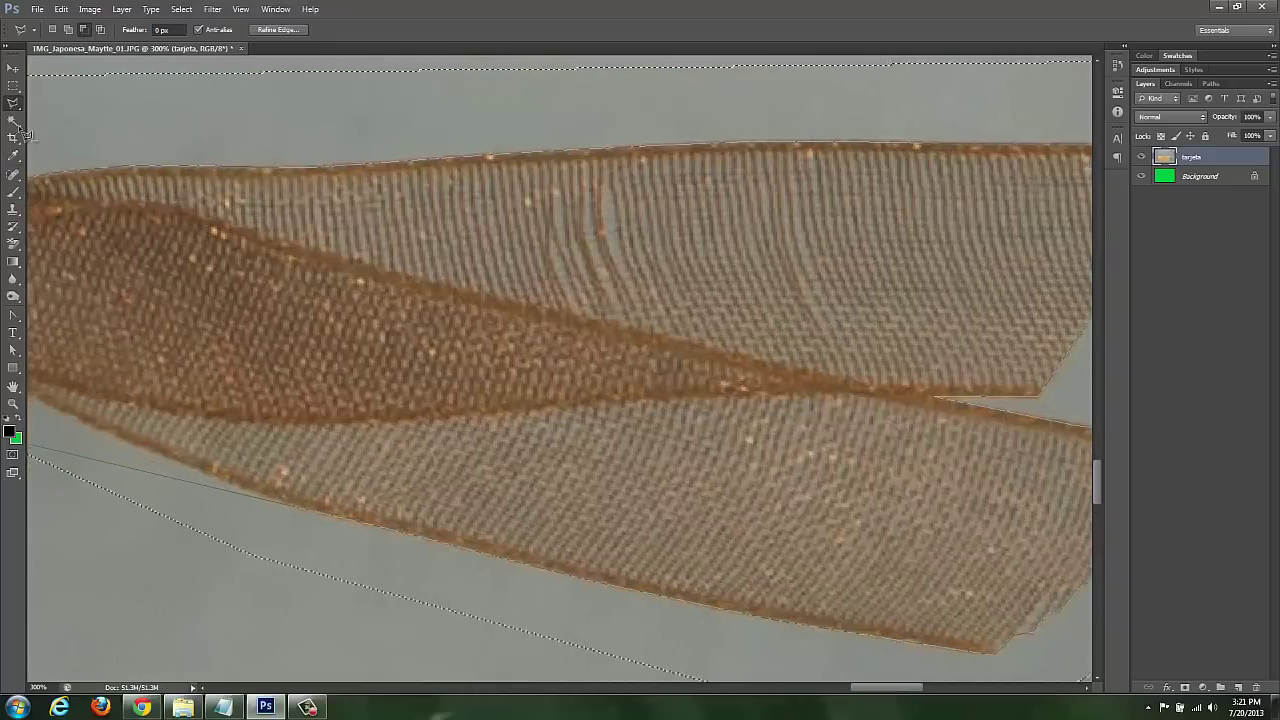
scroll(27, 133, "left", 2)
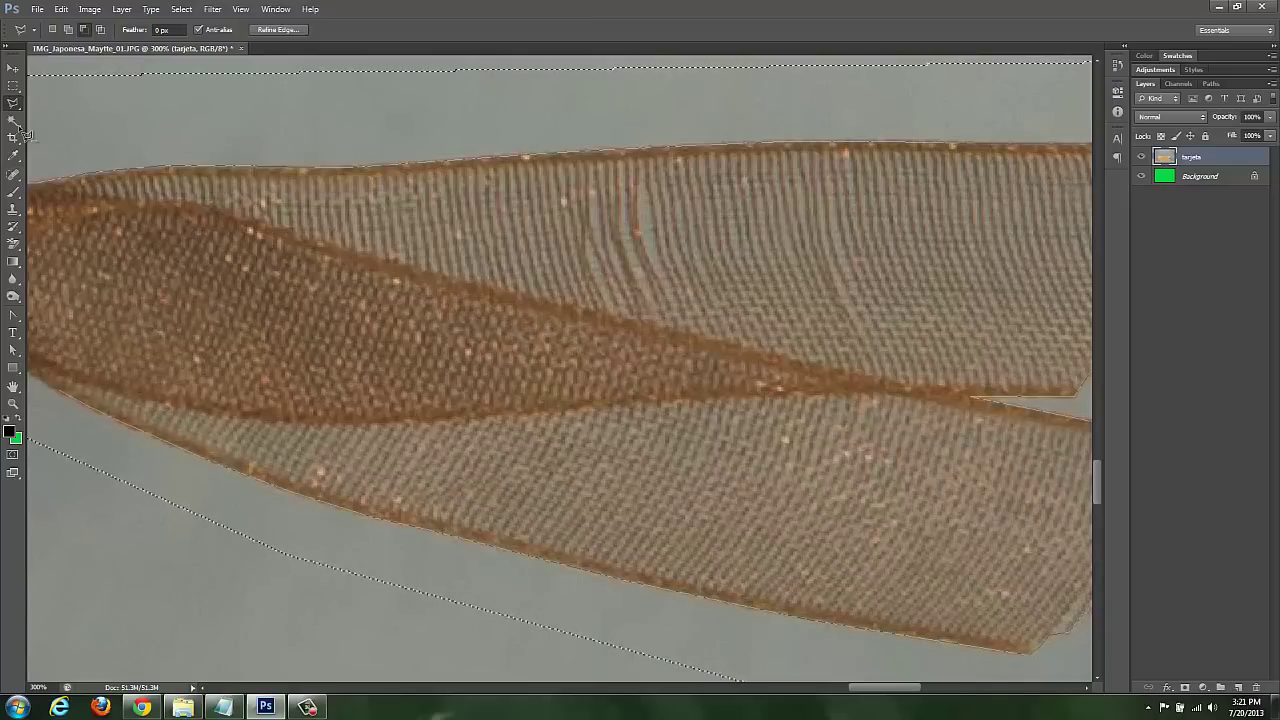
scroll(560, 370, "left", 5)
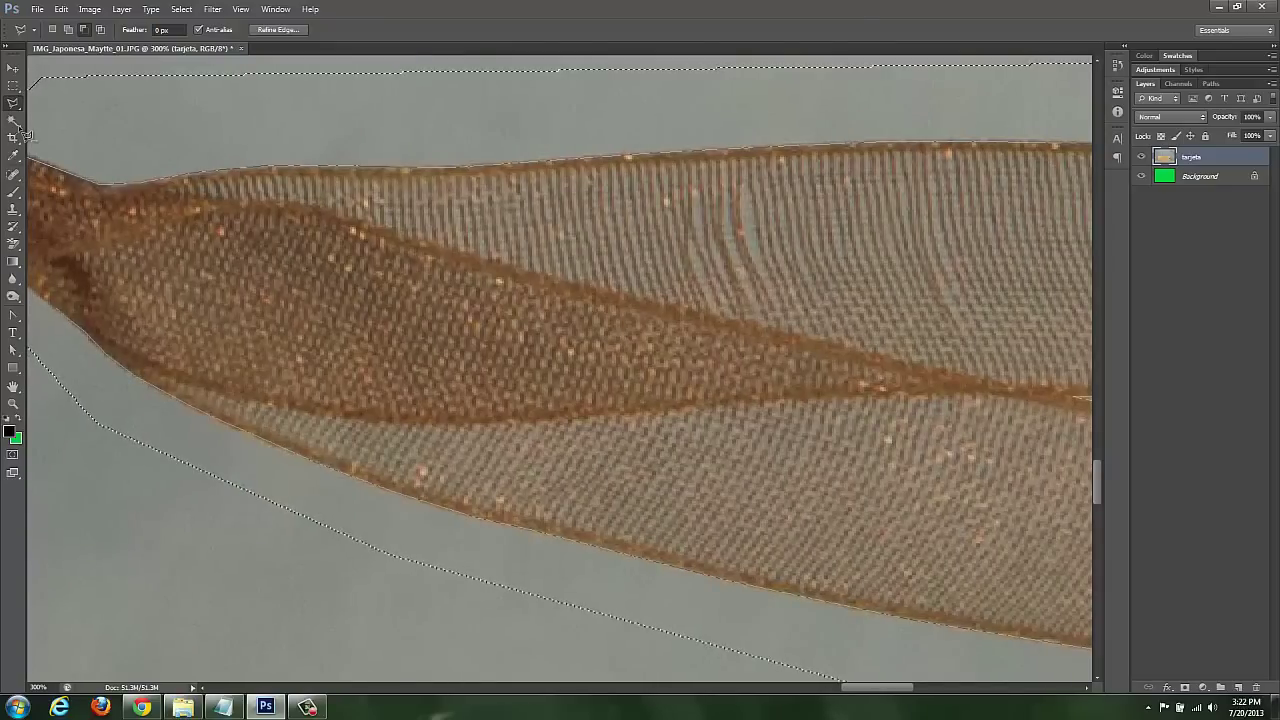
scroll(28, 133, "left", 2)
scroll(28, 133, "left", 3)
scroll(28, 133, "left", 1)
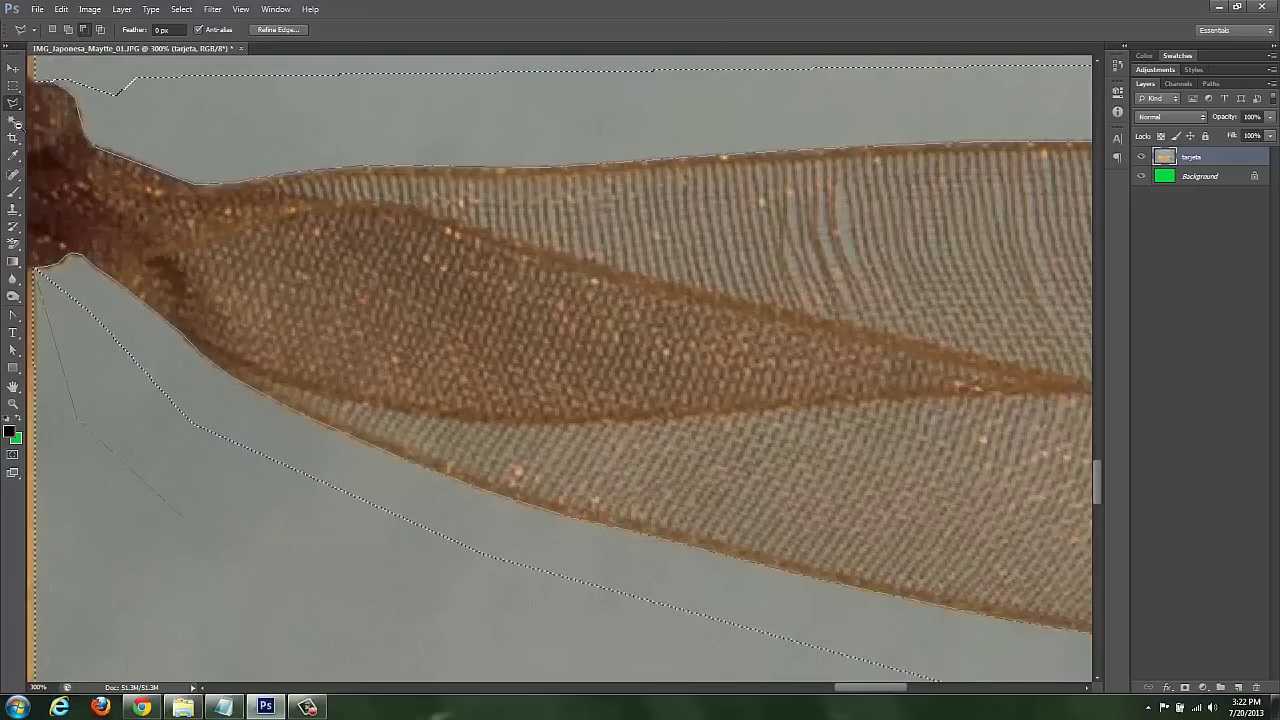
key("ctrl+minus")
key("ctrl+minus")
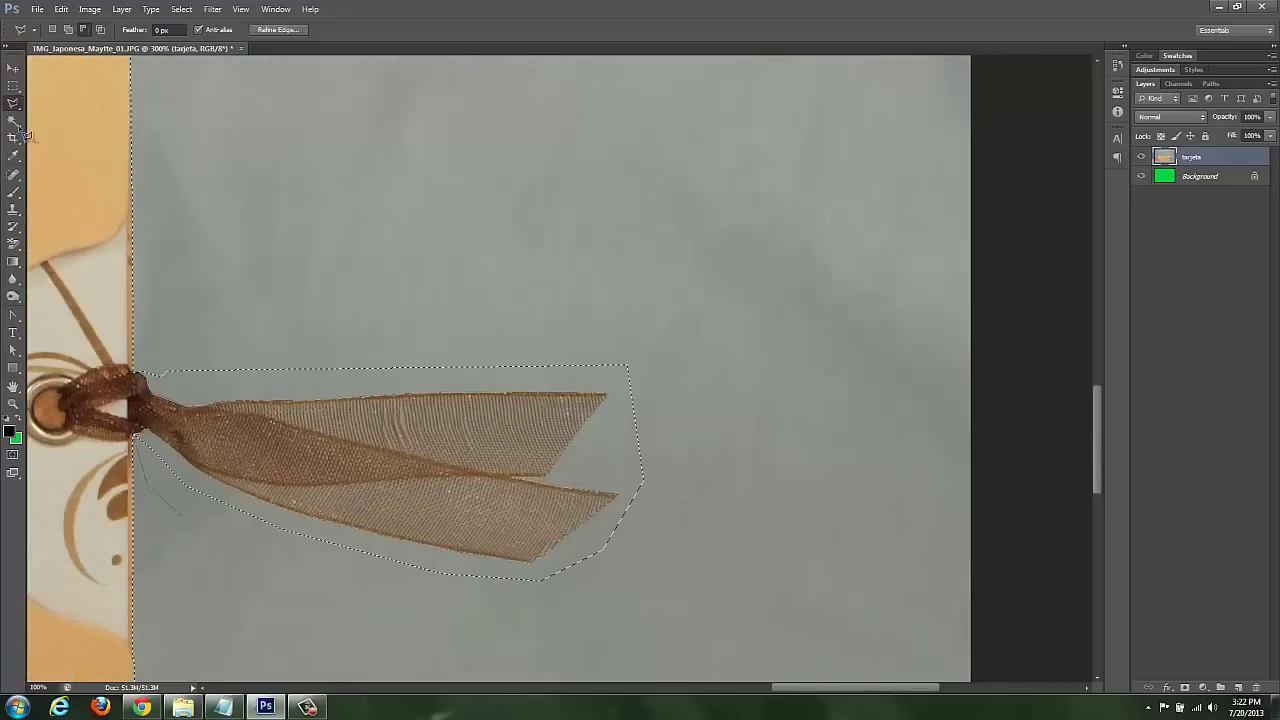
Subtract a nine-point outline of loose area around the ribbon, then view the whole card
left_click(300, 583)
left_click(510, 622)
left_click(695, 595)
left_click(727, 490)
left_click(695, 300)
left_click(585, 263)
left_click(420, 273)
left_click(285, 308)
left_click(180, 316)
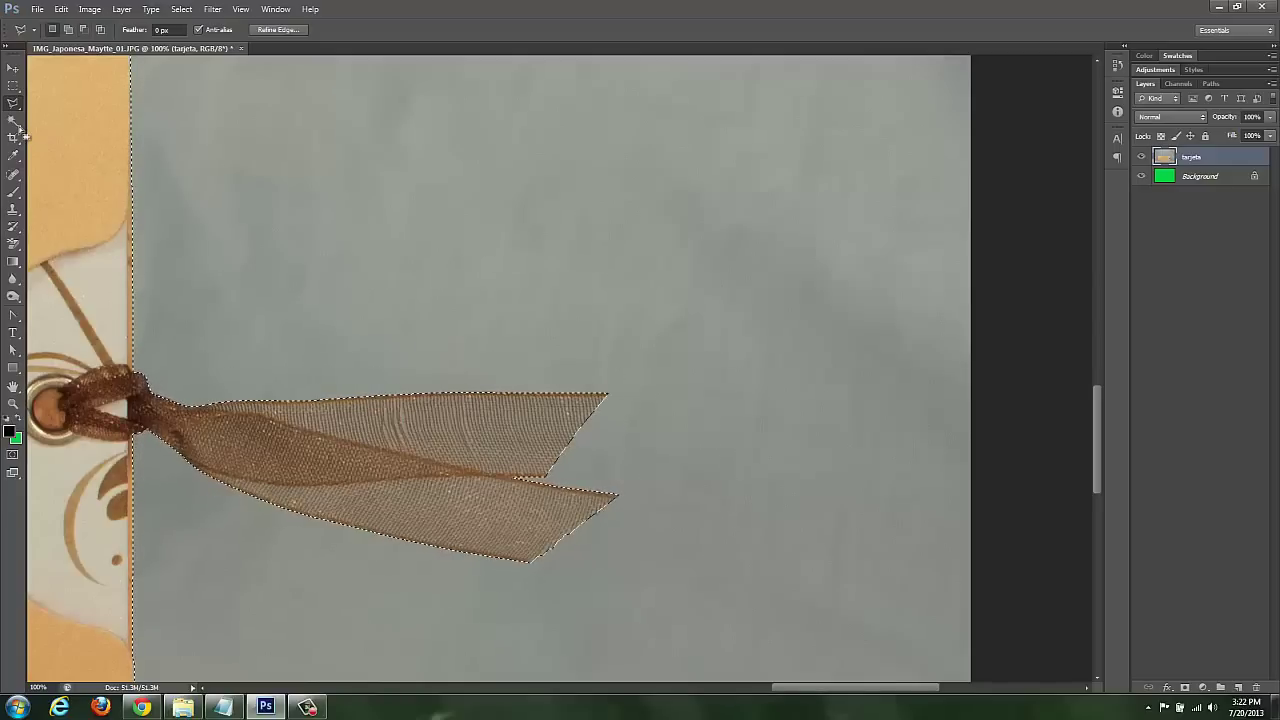
key("ctrl+minus")
key("ctrl+minus")
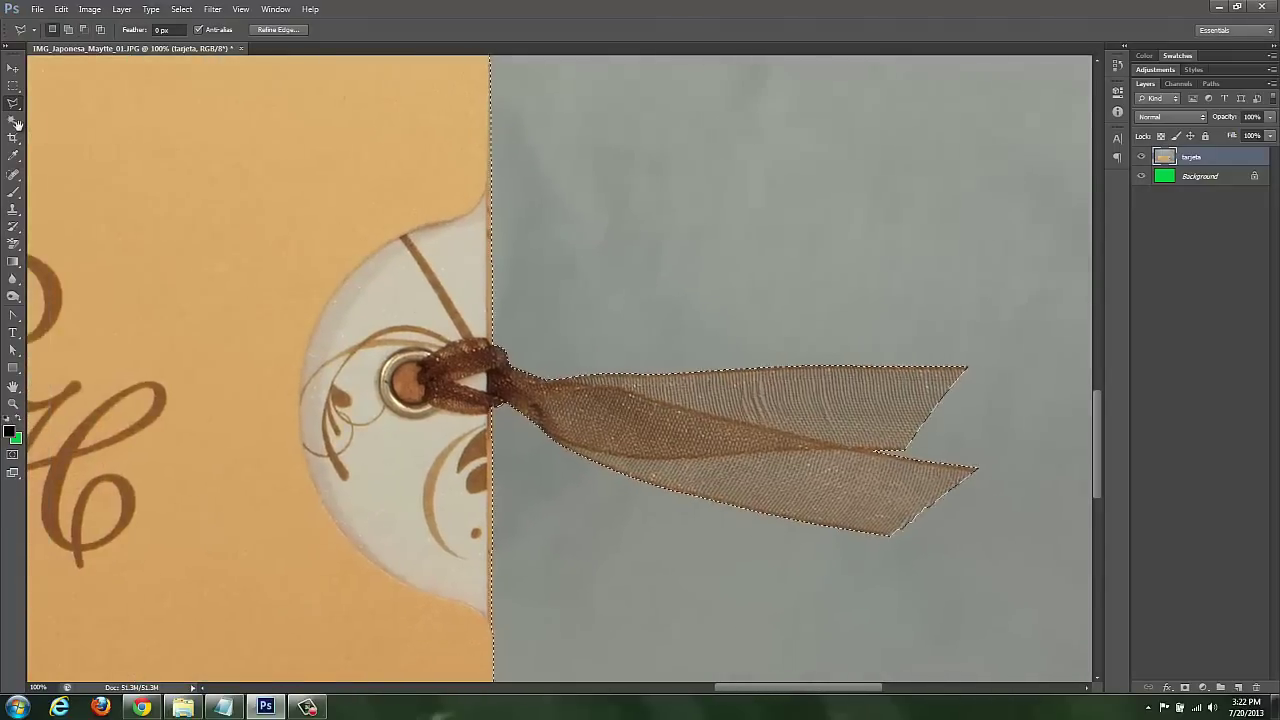
key("ctrl+minus")
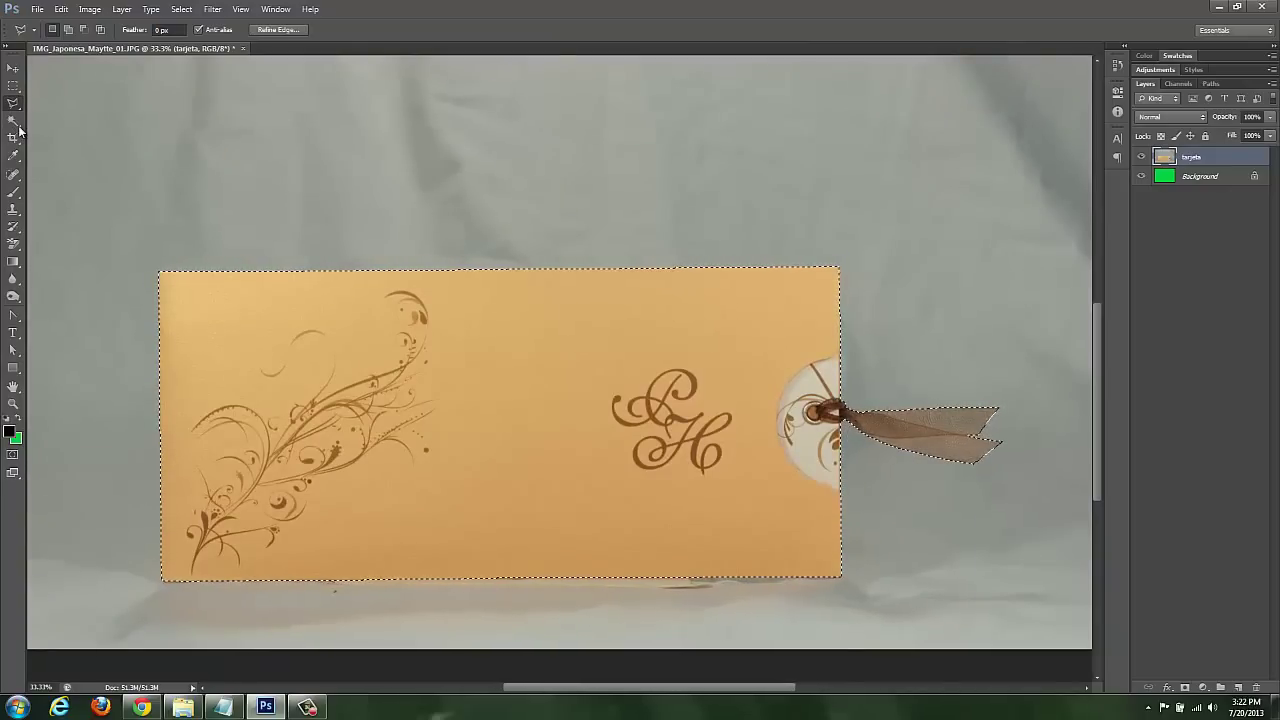
Return to the Lasso tool after trying Marquee and Move, and open Refine Edge
key("m")
key("l")
key("ctrl")
key("v")
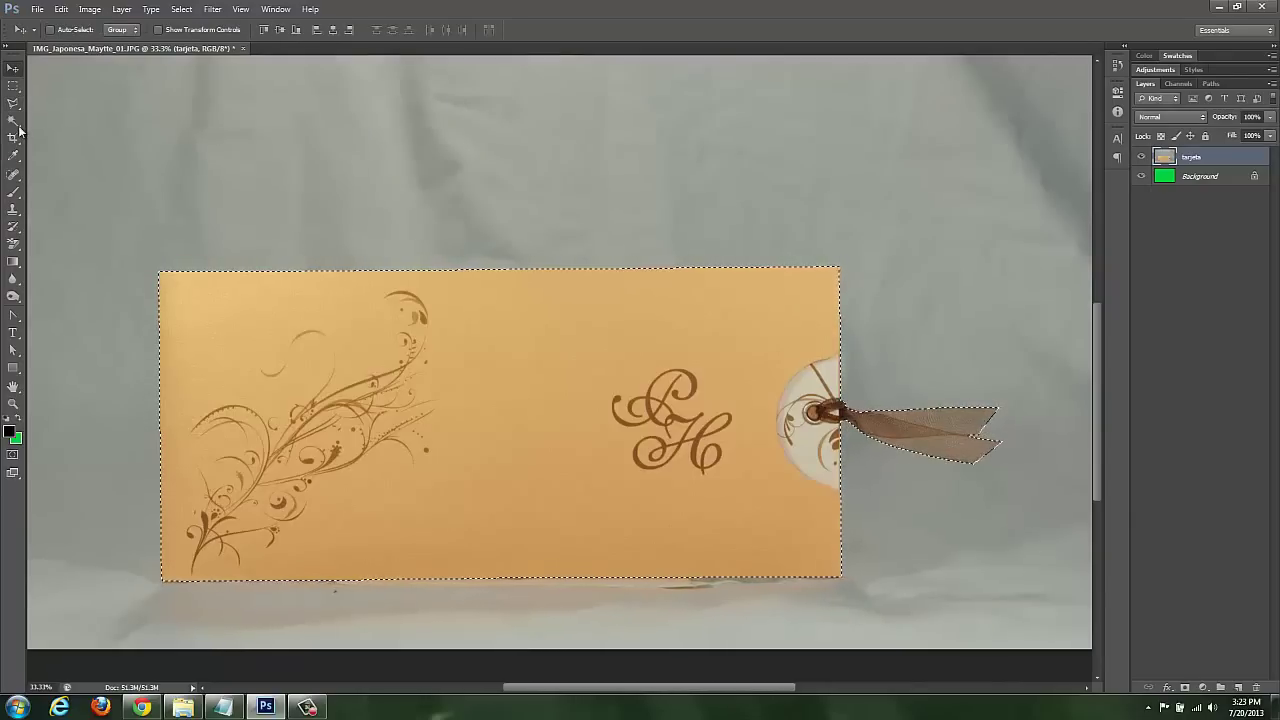
key("l")
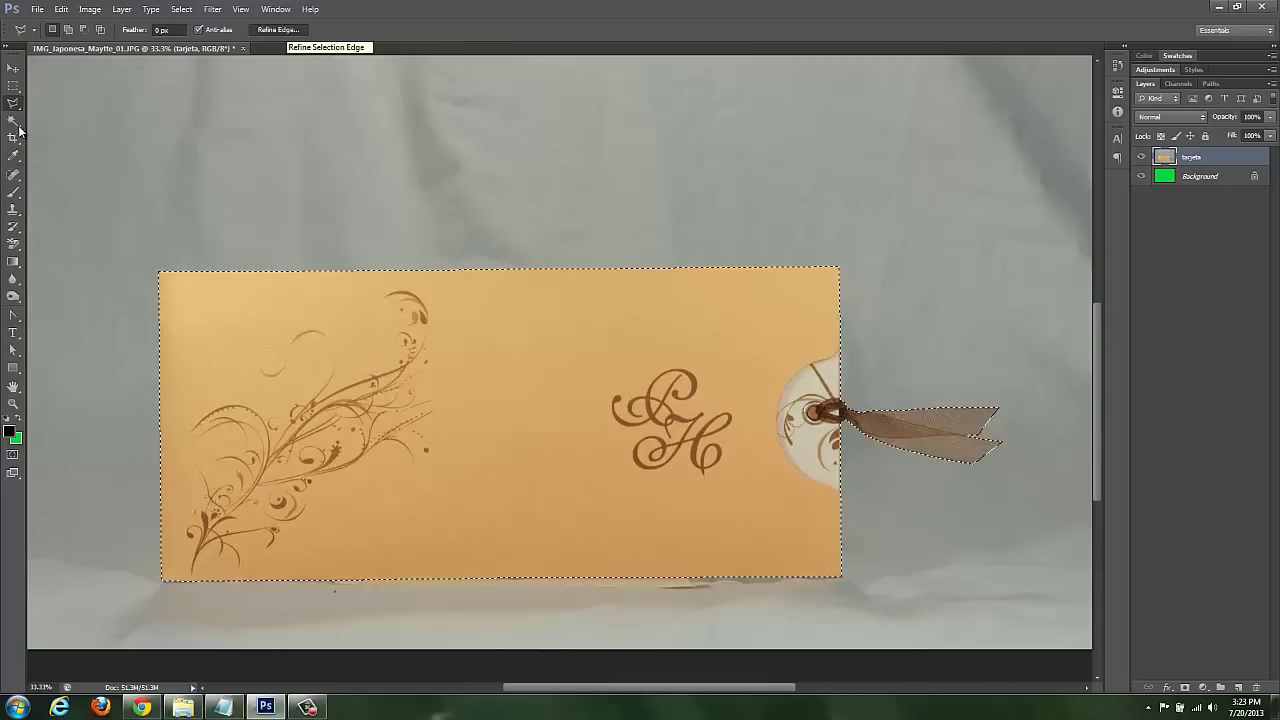
key("ctrl+alt+r")
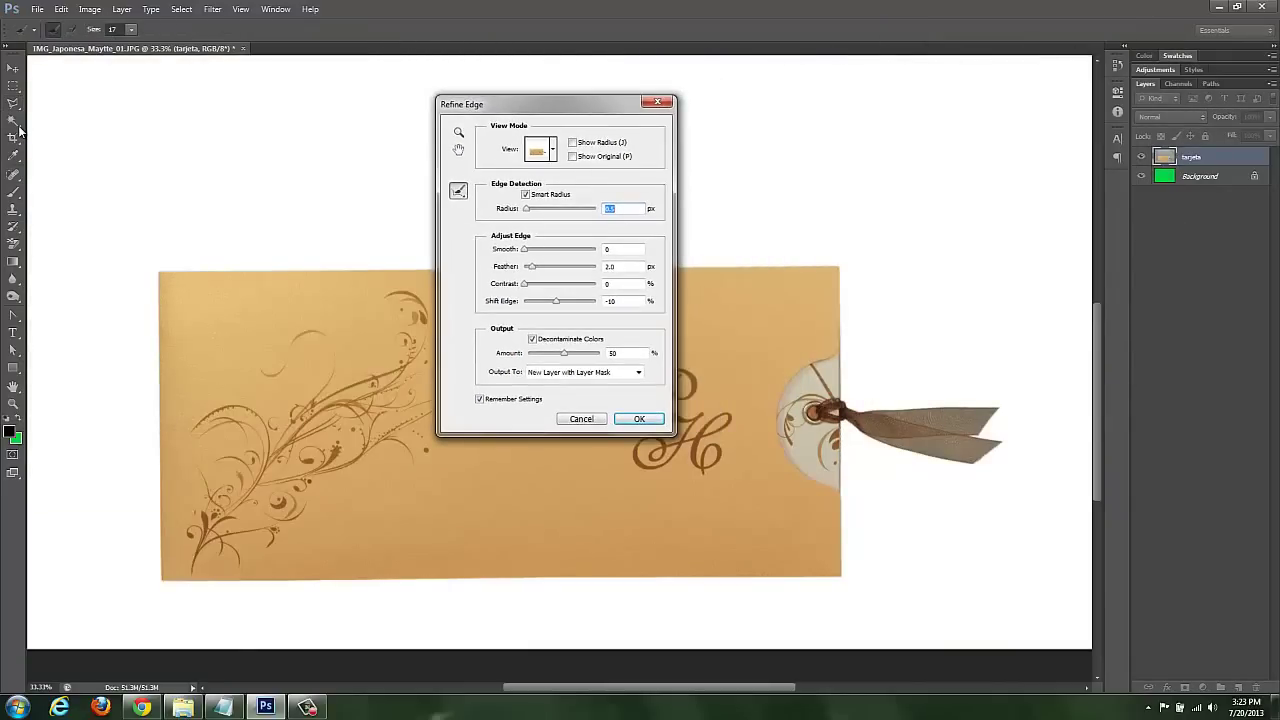
Cycle the Refine Edge view modes from Marching Ants through Black & White to On Layers
key("alt+Down")
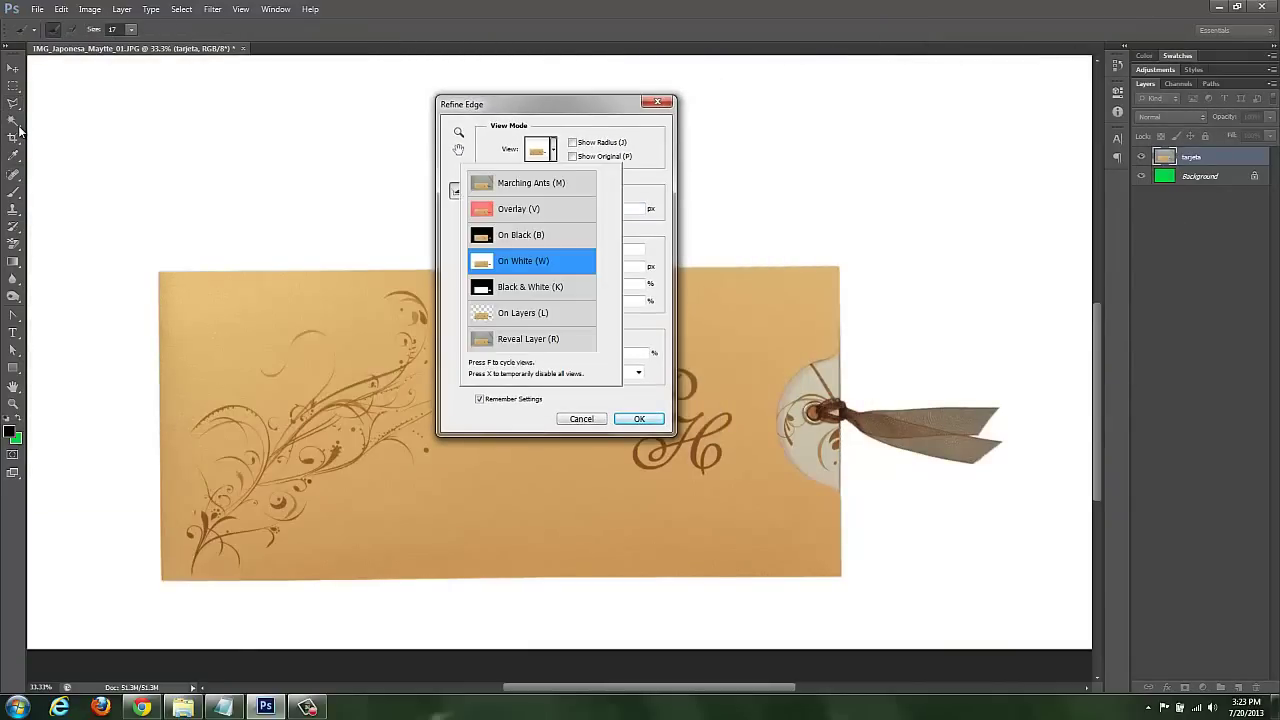
key("Up")
key("Up")
key("Up")
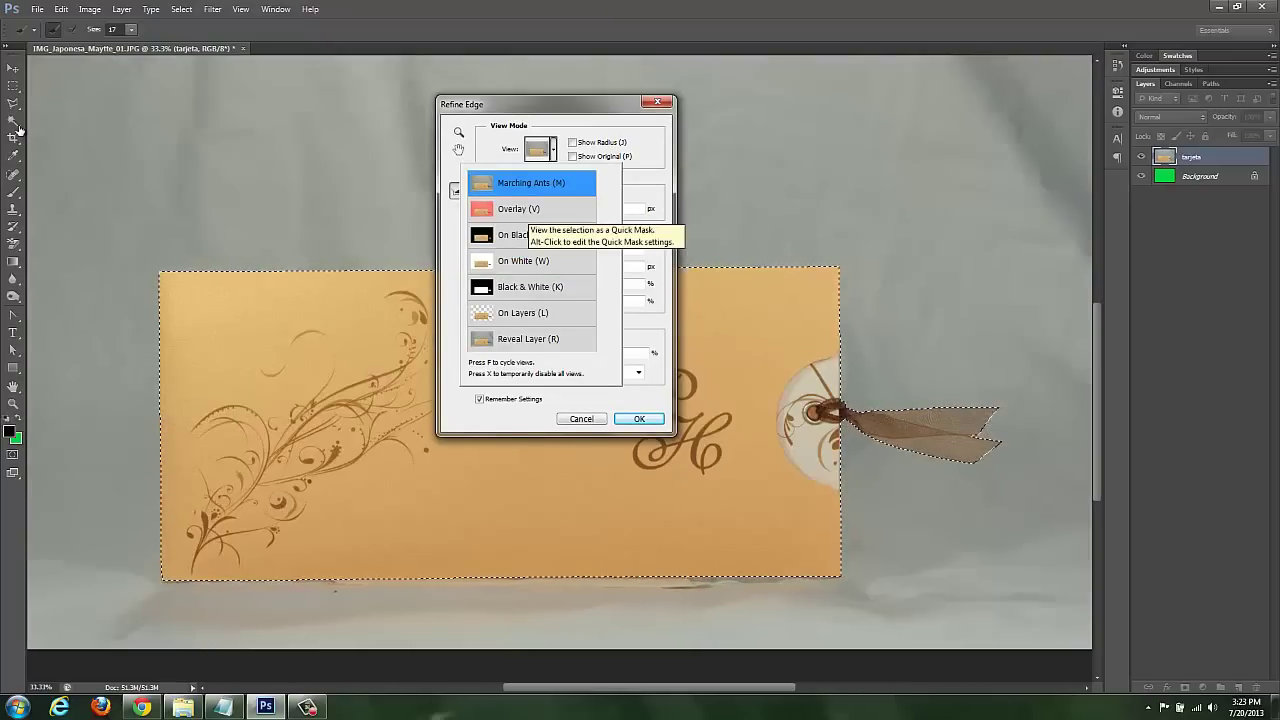
key("Down")
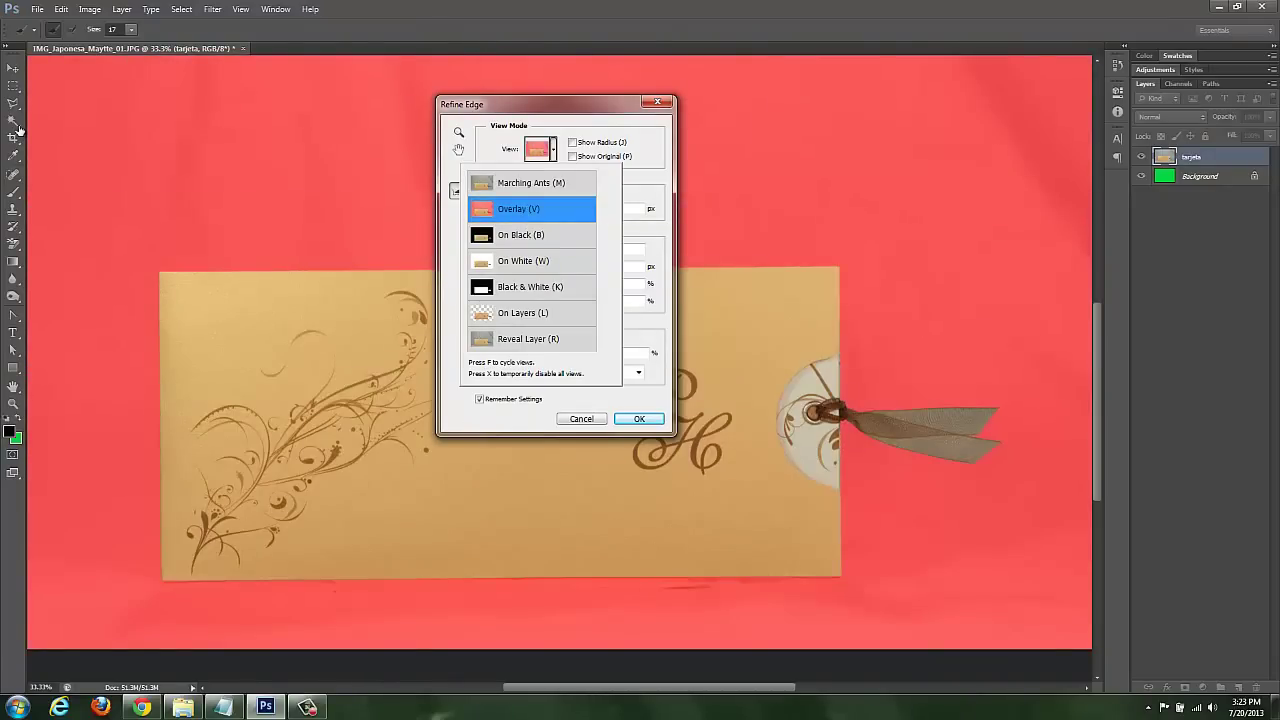
key("Down")
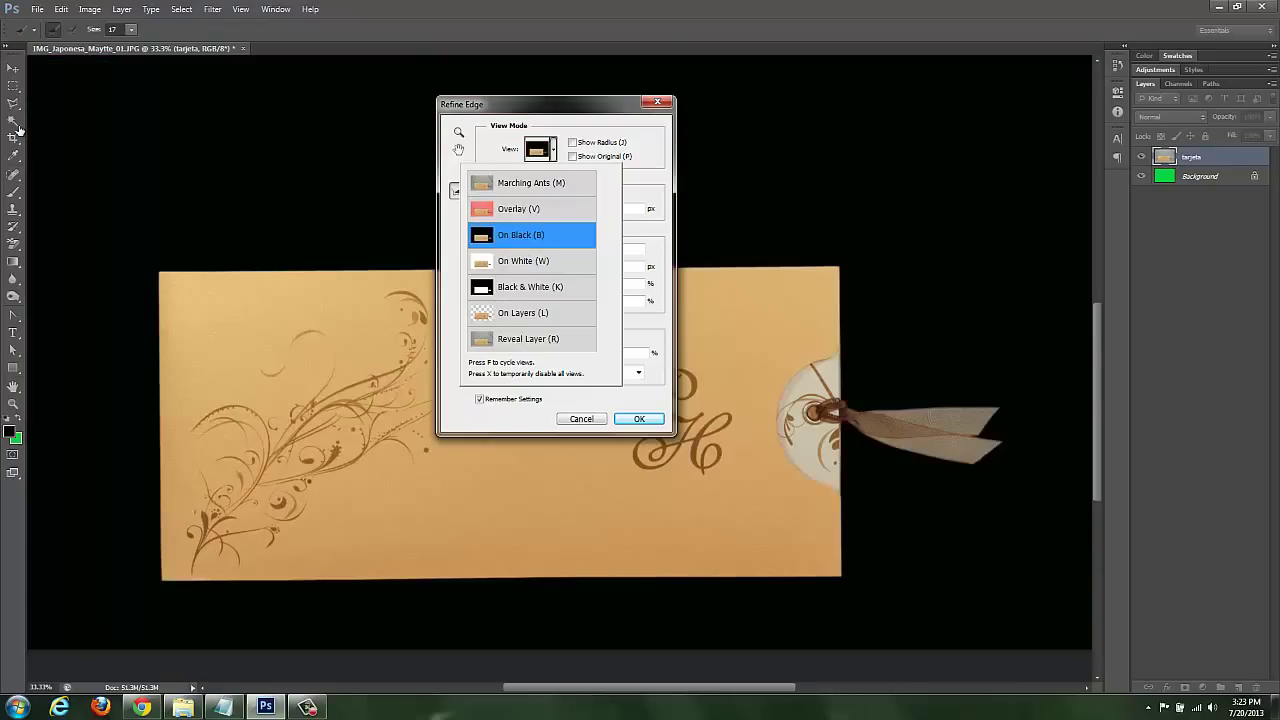
key("Down")
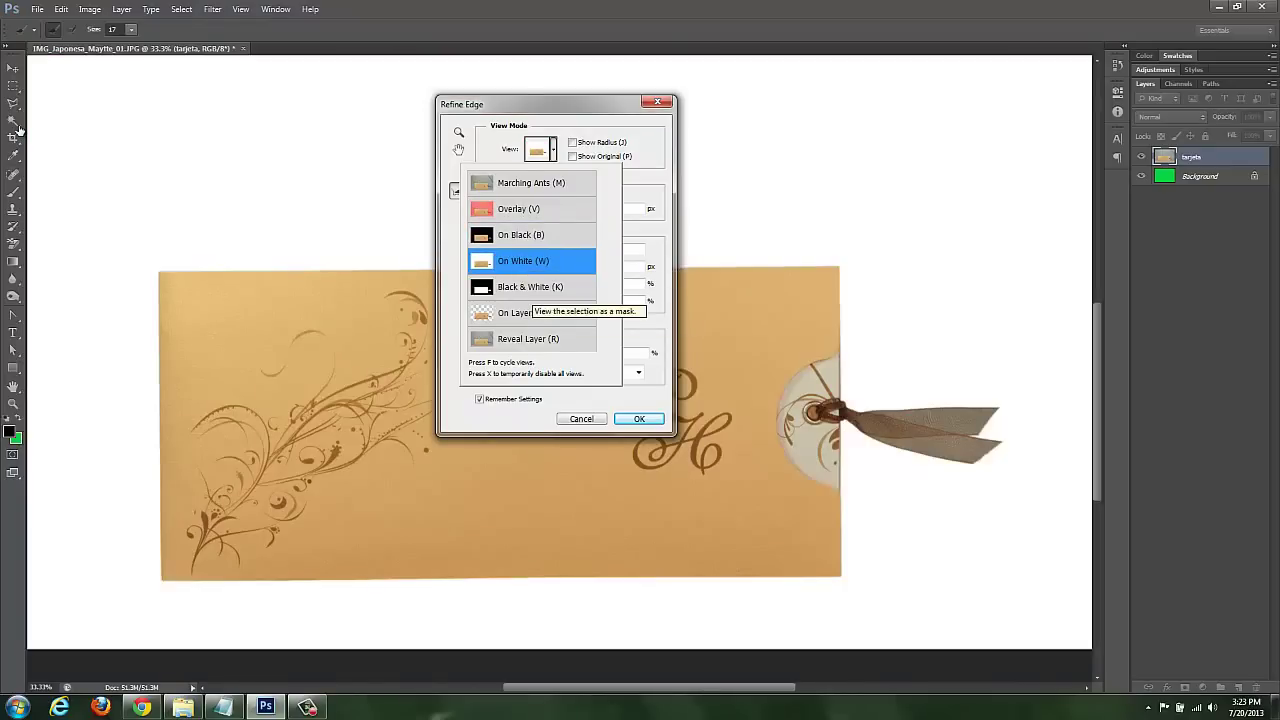
key("Down")
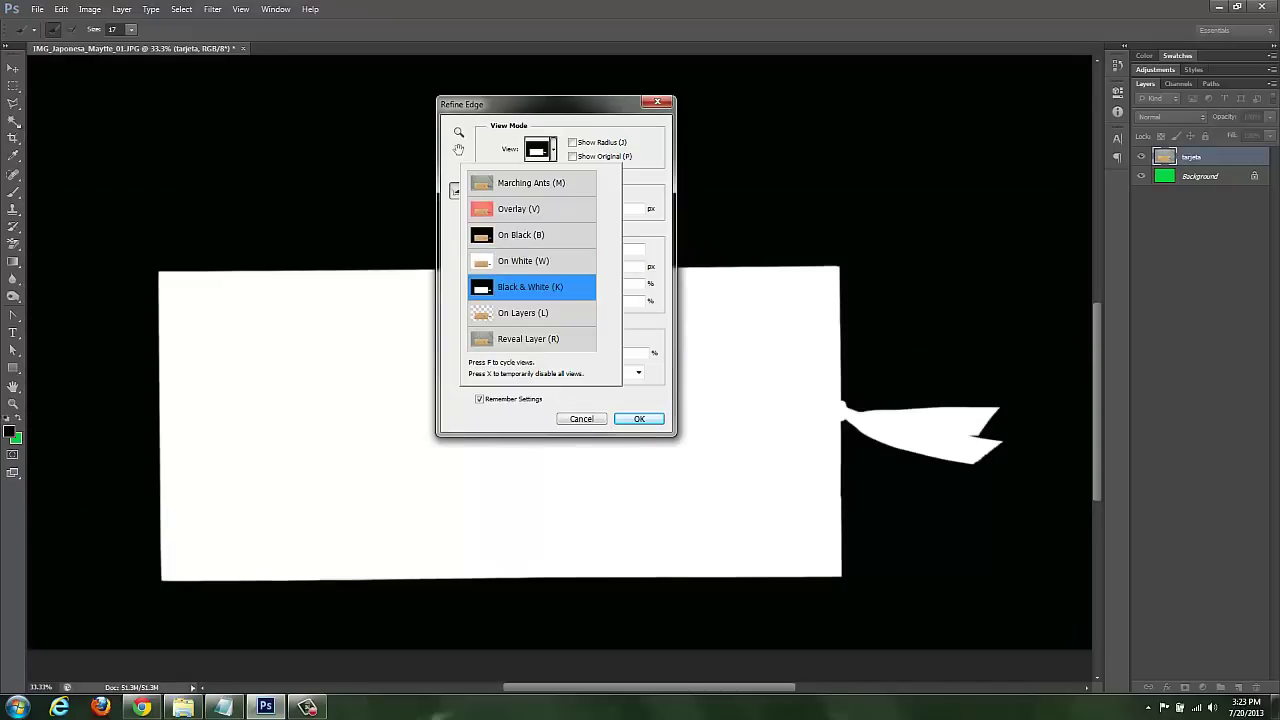
key("Down")
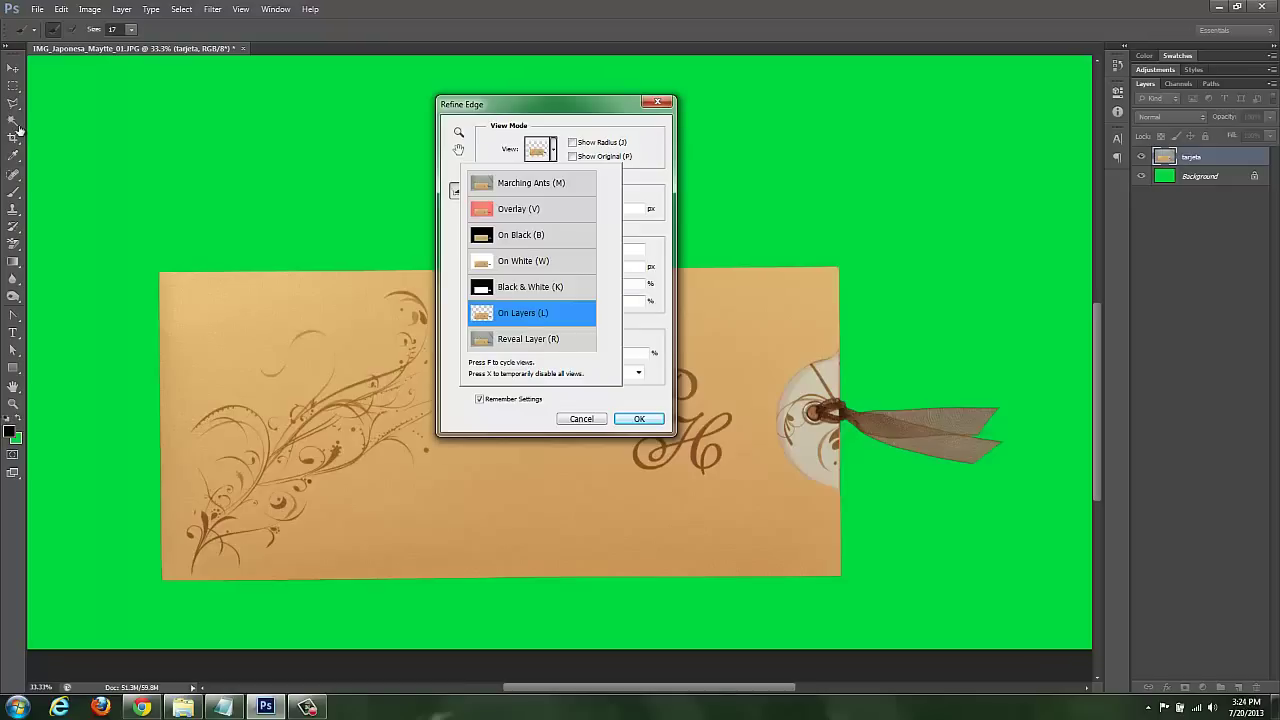
Recheck the On Black, On White and Overlay previews by shortcut, ending on On Layers
key("b")
key("w")
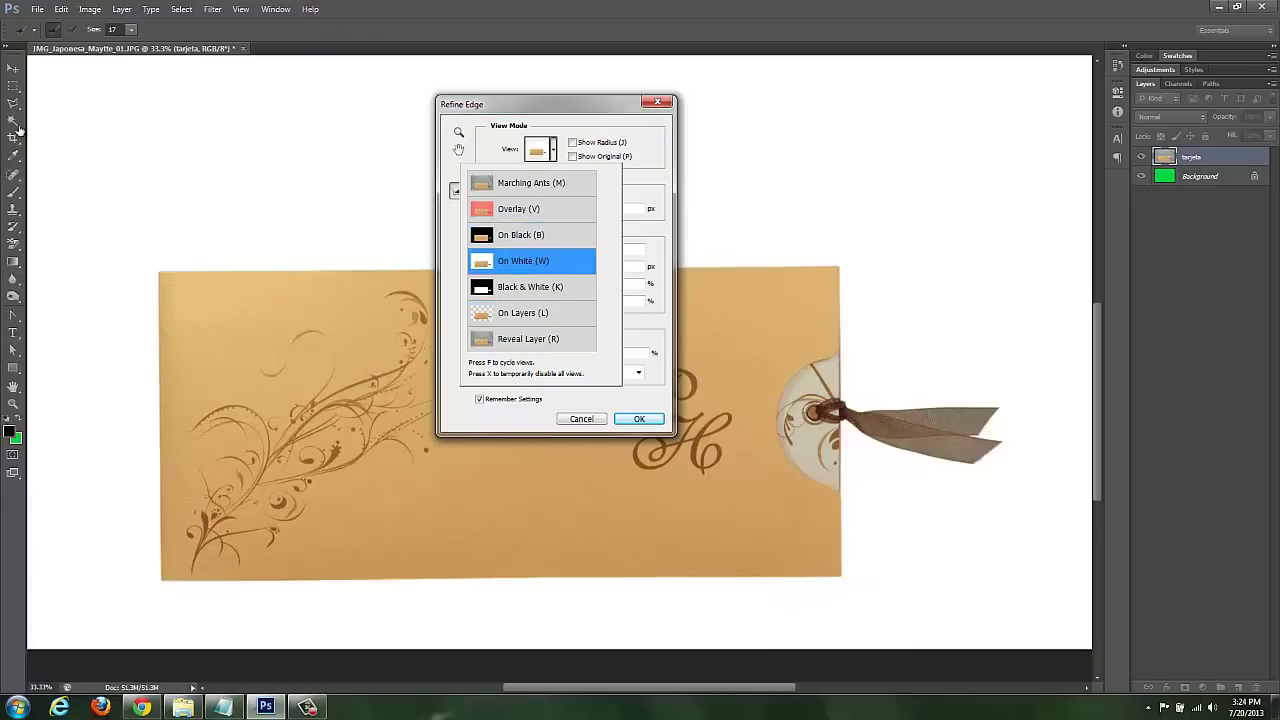
key("v")
key("w")
key("l")
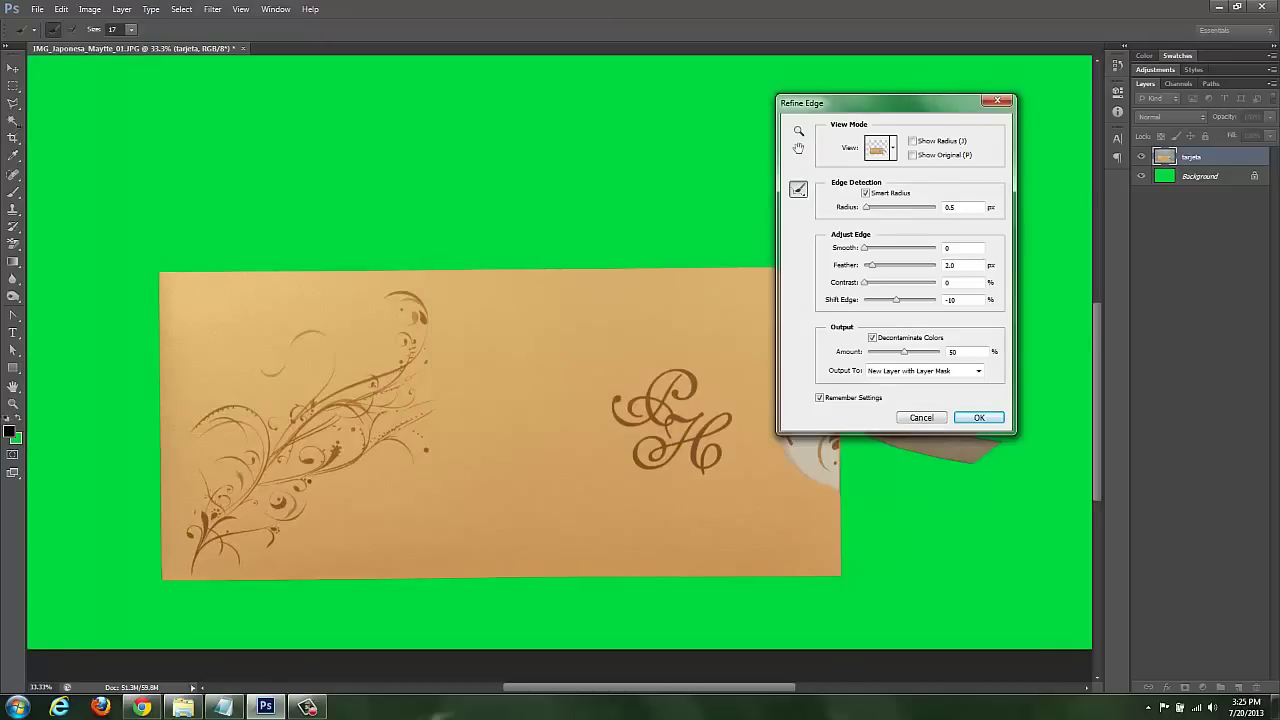
Inspect the tag edge, then set Refine Edge Radius, Feather, Shift Edge and Decontaminate Amount to 0
key("ctrl+plus")
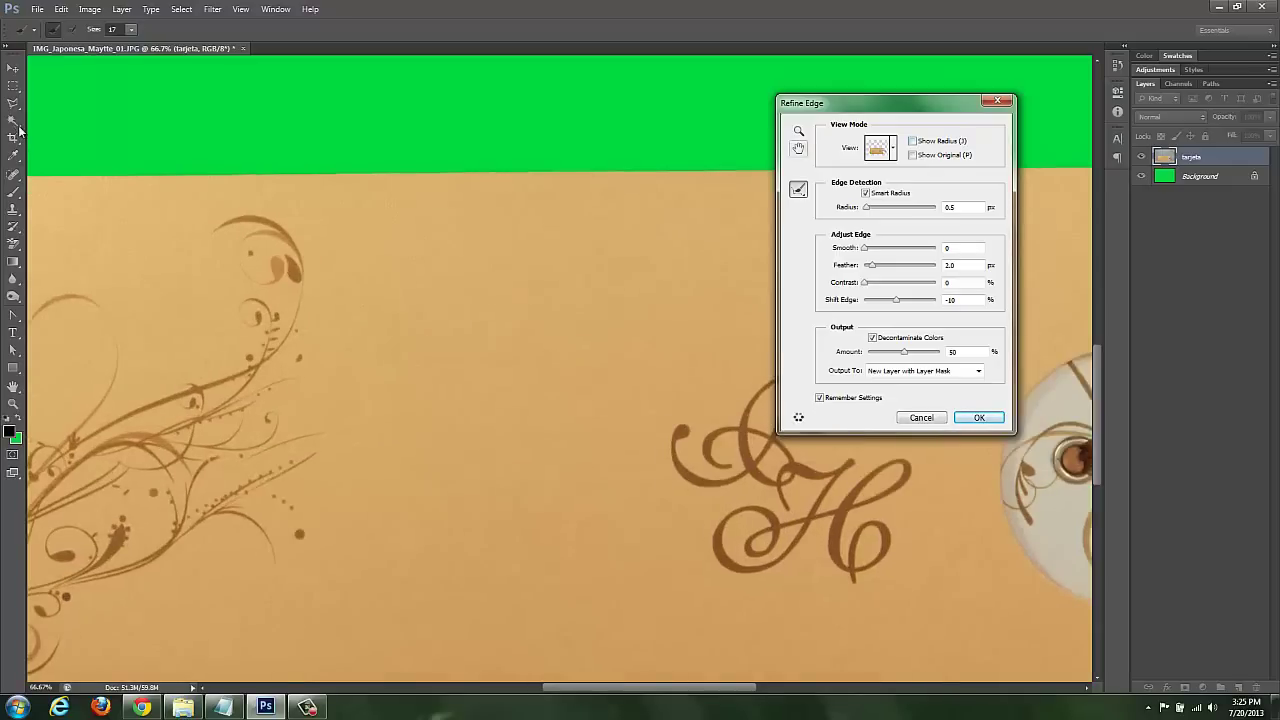
key("h")
mouse_move(700, 450)
left_mouse_down()
mouse_move(415, 402)
mouse_move(475, 425)
left_mouse_up()
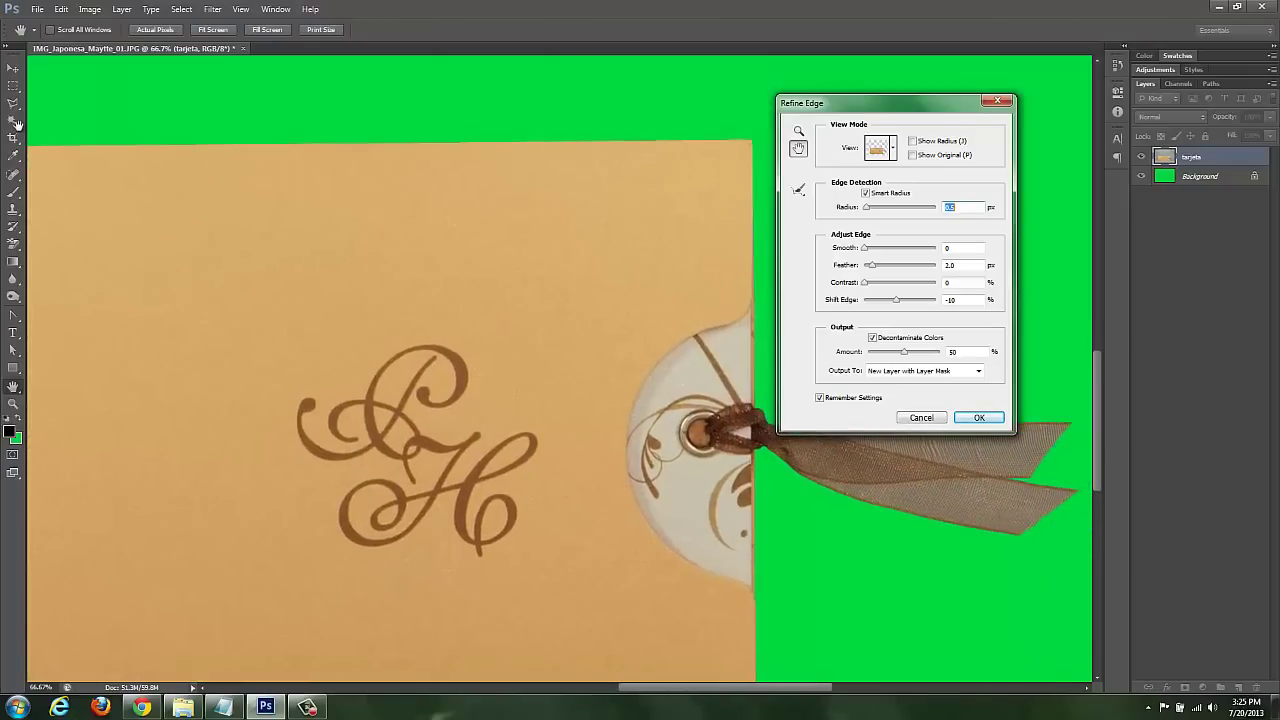
key("ctrl+plus")
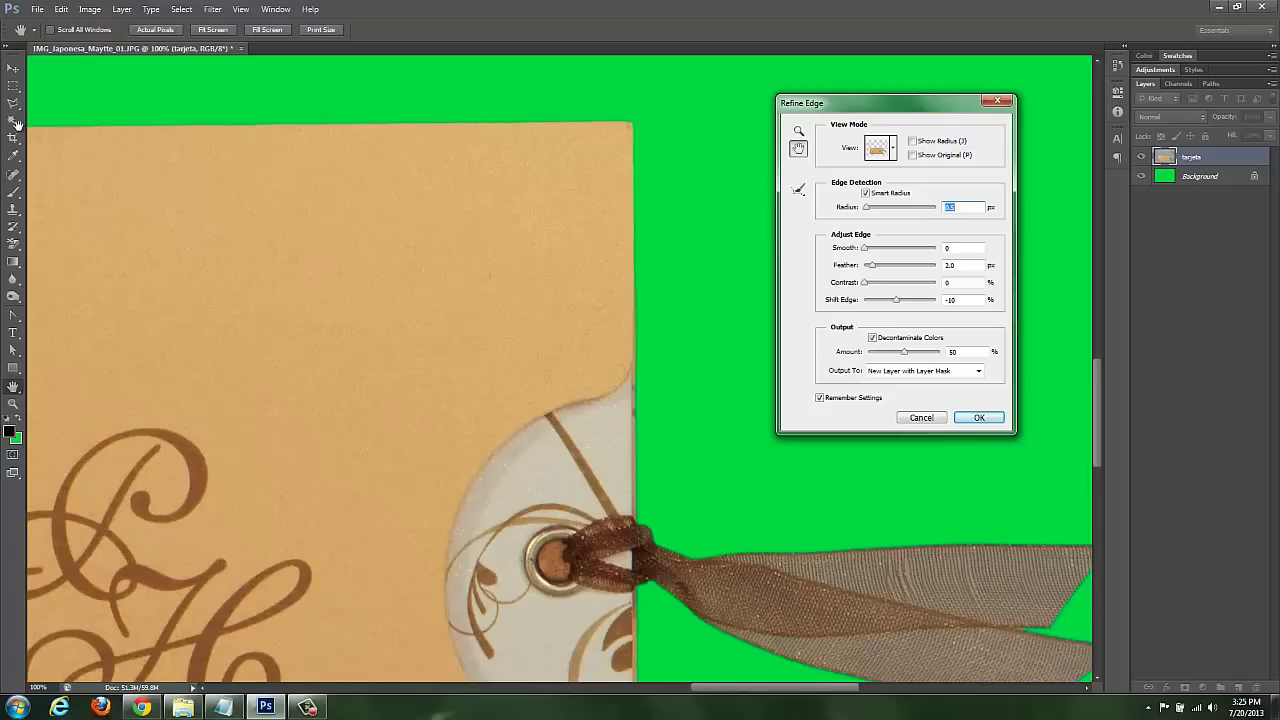
key("ctrl+plus")
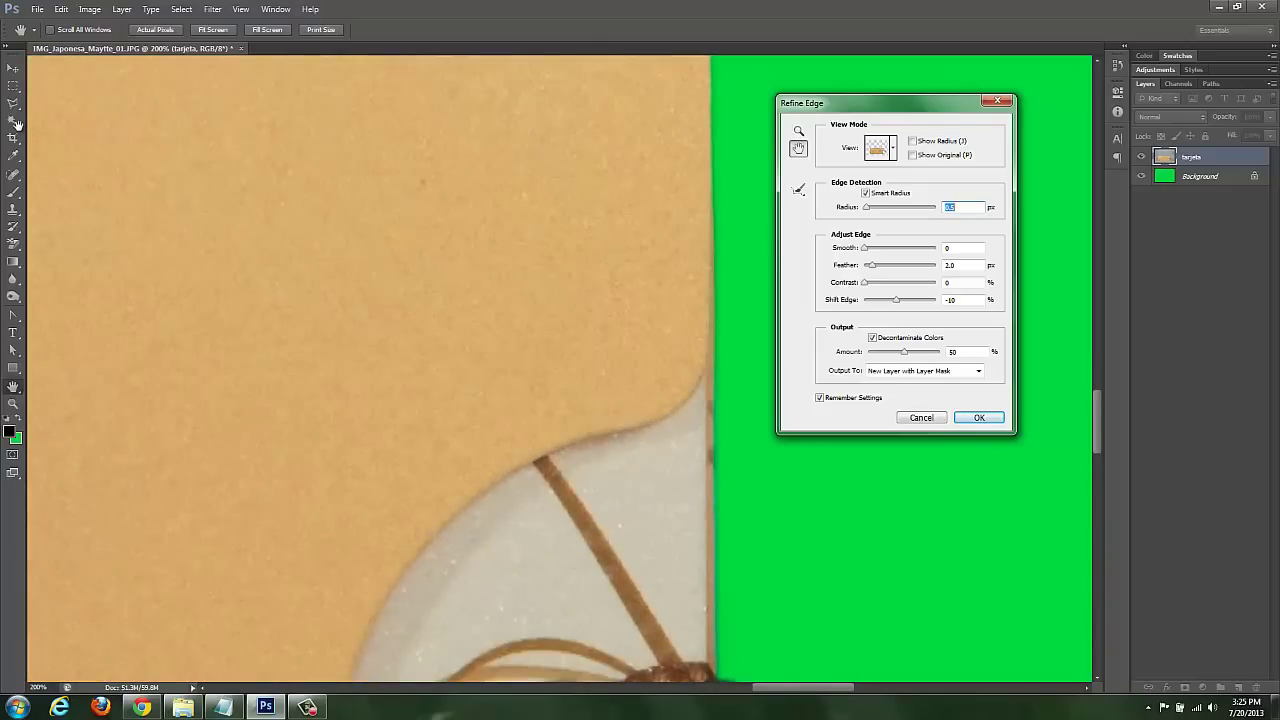
key("ctrl+minus")
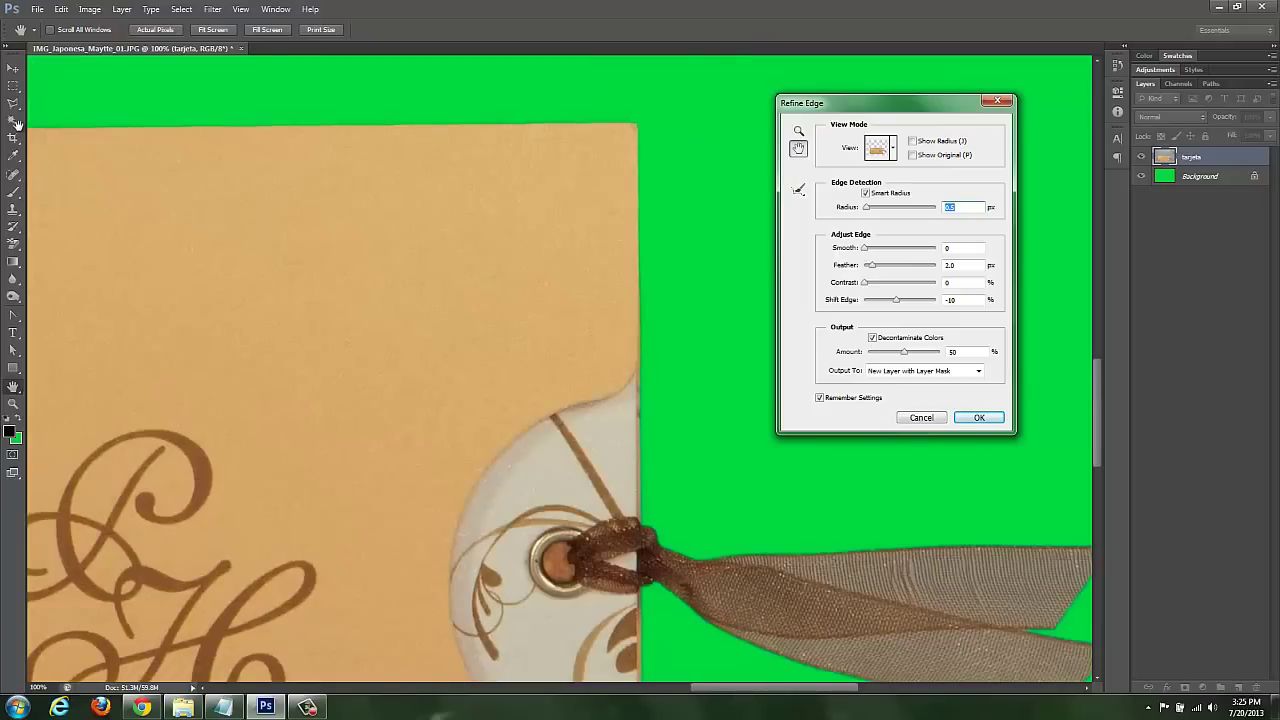
left_click_drag(560, 370, 514, 305)
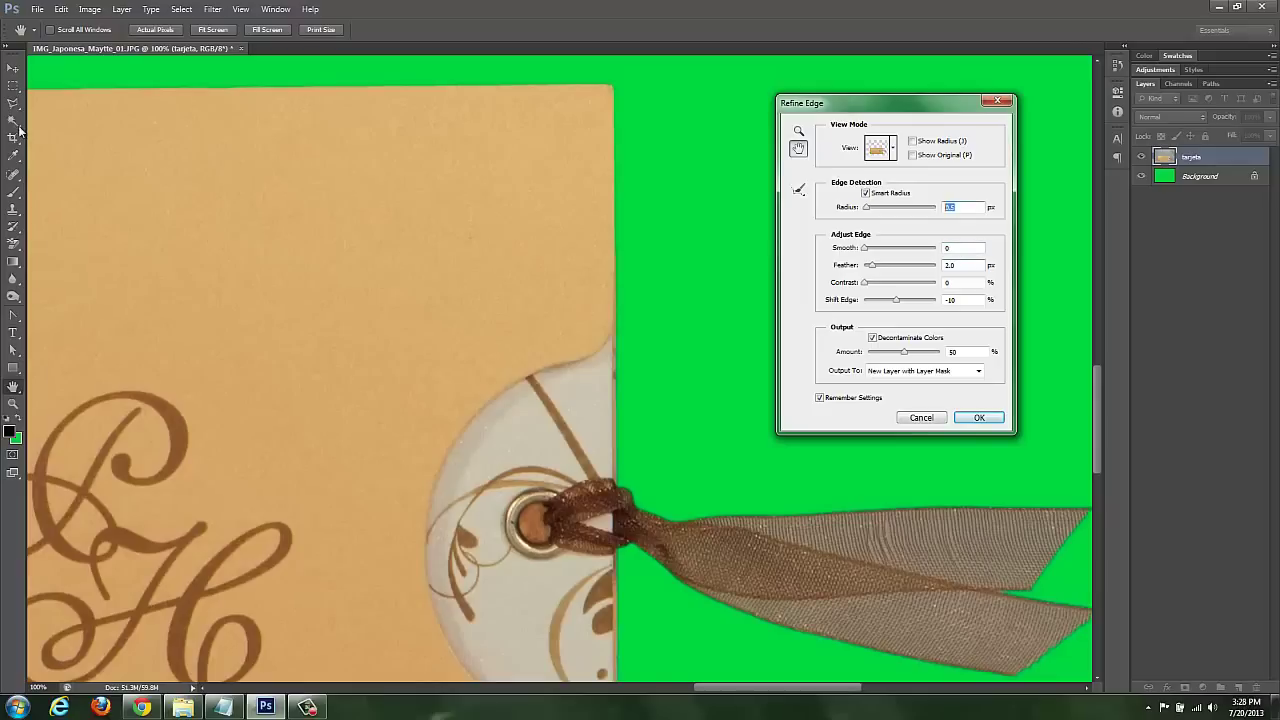
type("0")
key("Tab")
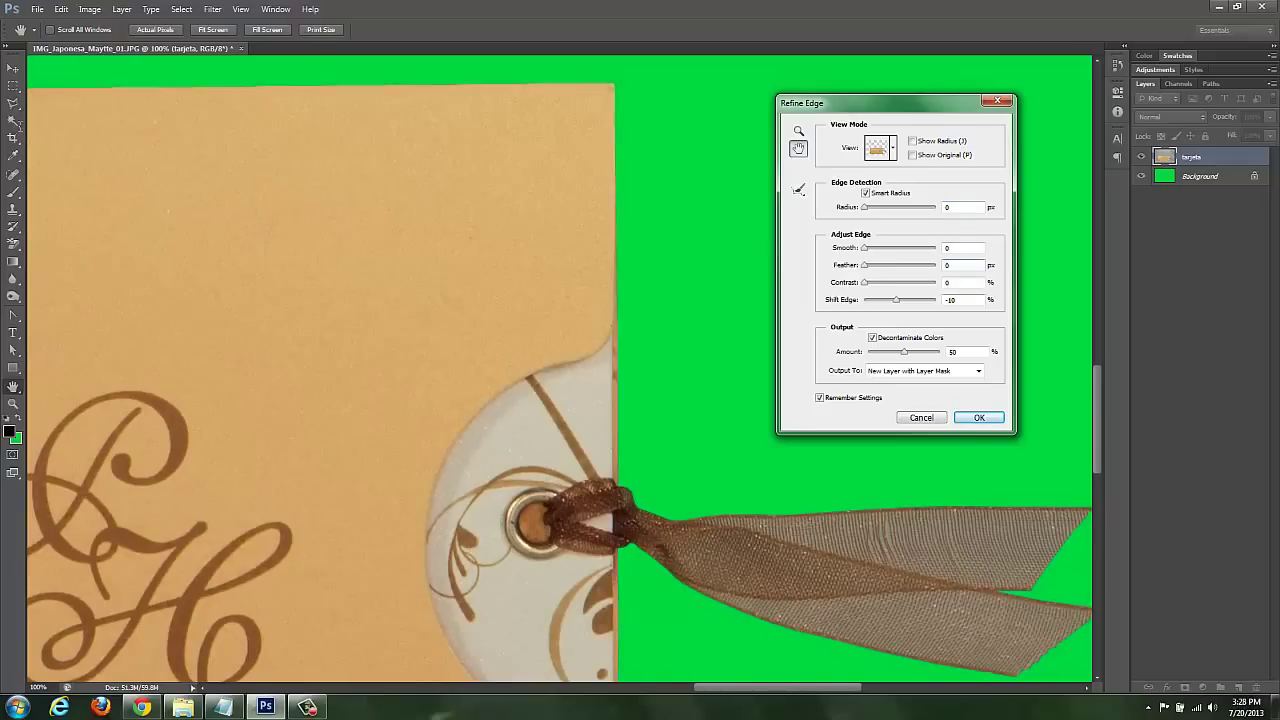
type("0")
key("Tab")
key("Tab")
type("0")
type("0")
key("ctrl+minus")
key("ctrl+minus")
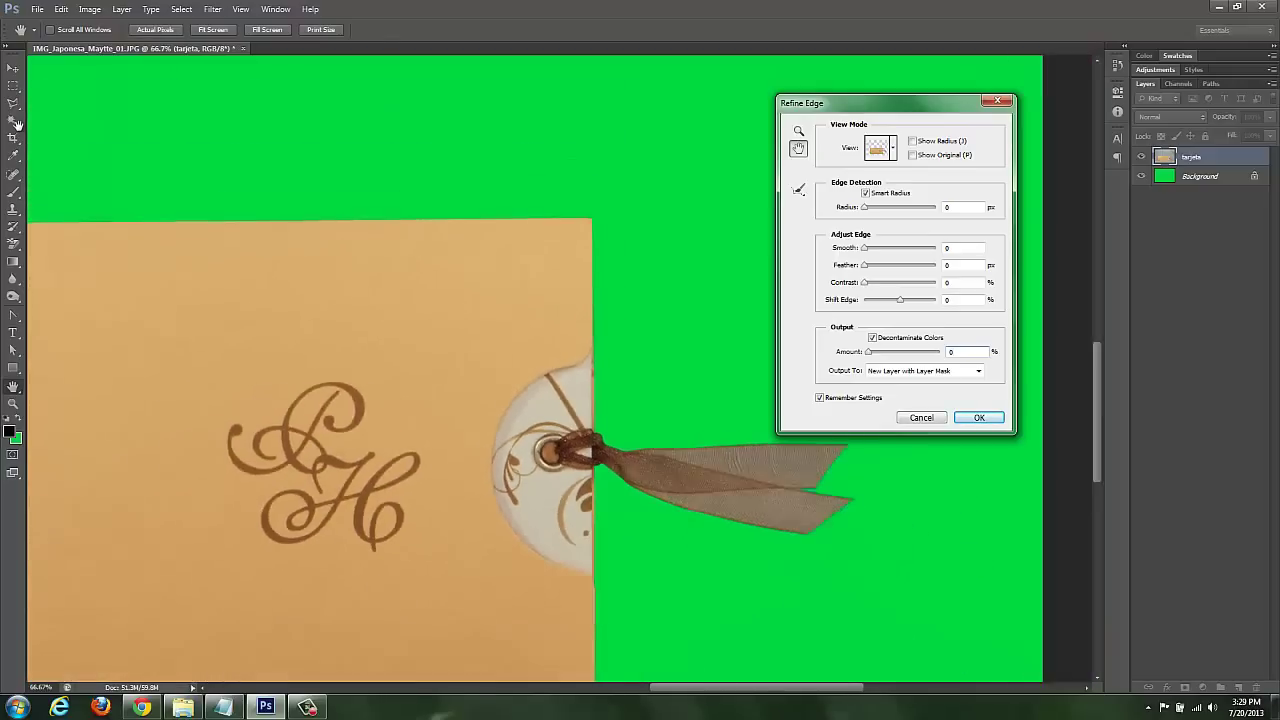
View the card at 66.7% and set the Refine Edge Feather to 10 px
left_click_drag(300, 450, 855, 350)
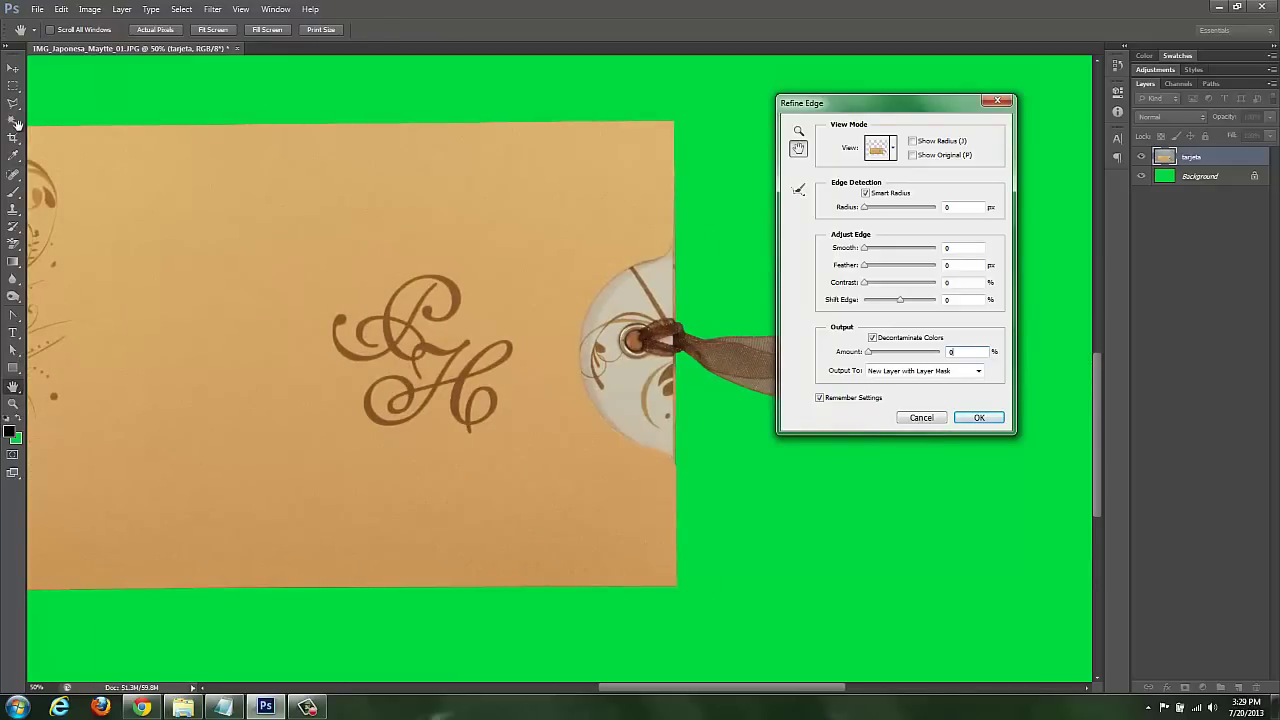
key("ctrl+plus")
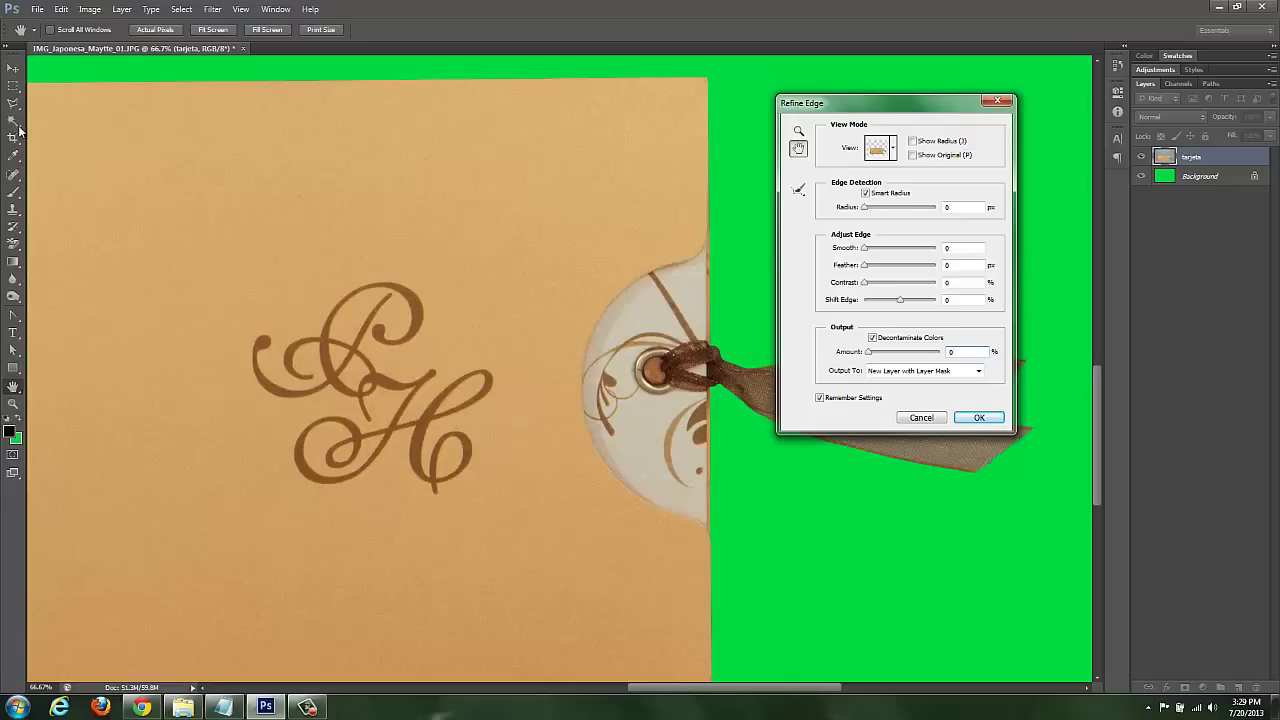
key("shift+Tab")
key("shift+Tab")
key("shift+Tab")
type("10")
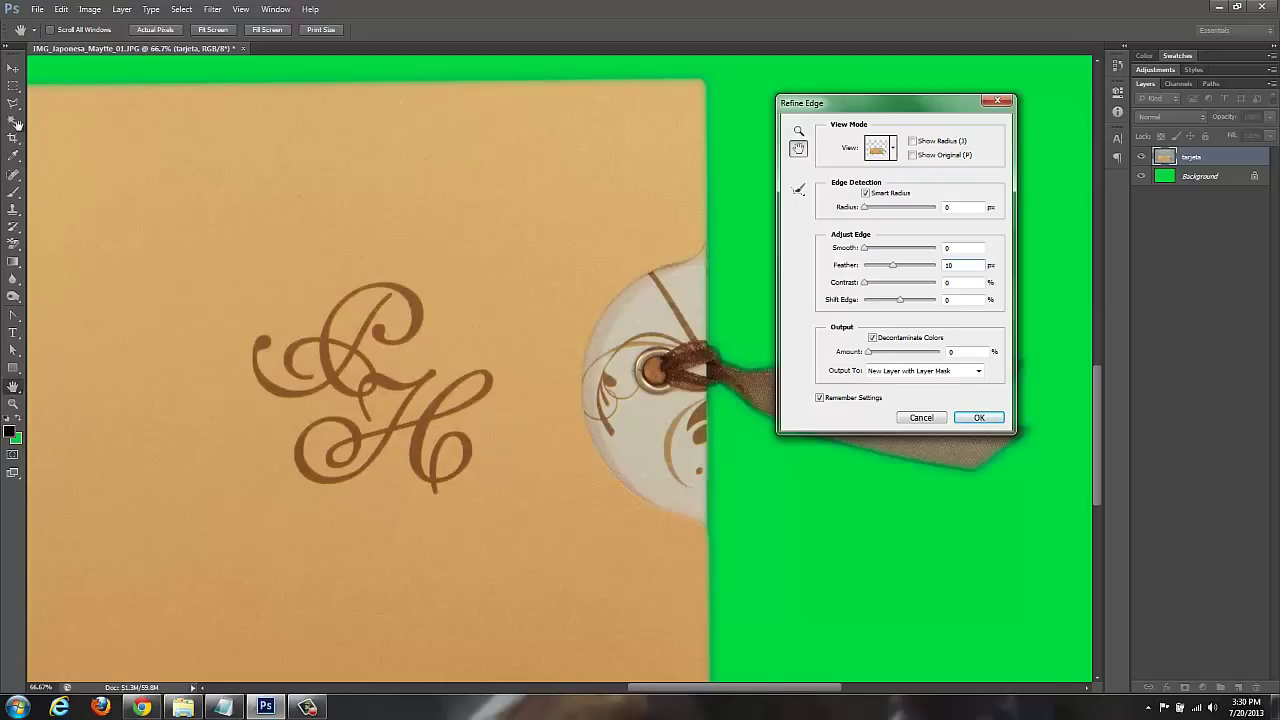
left_click(893, 147)
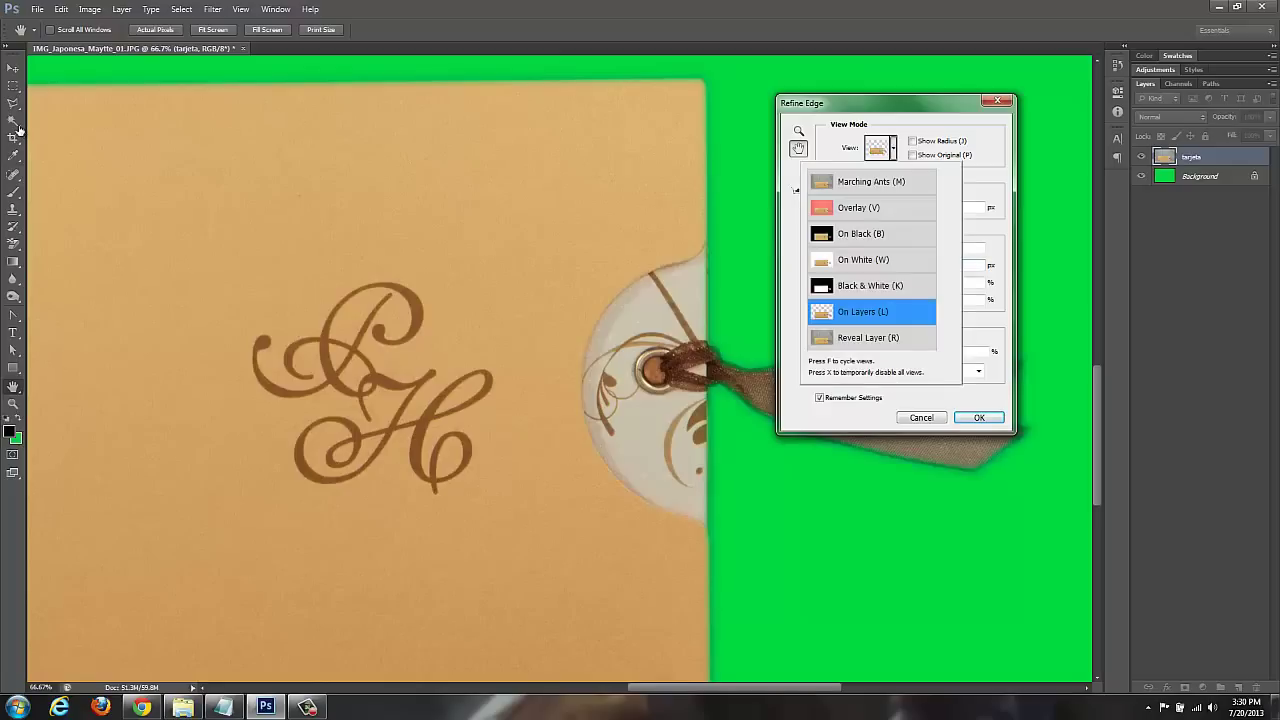
key("b")
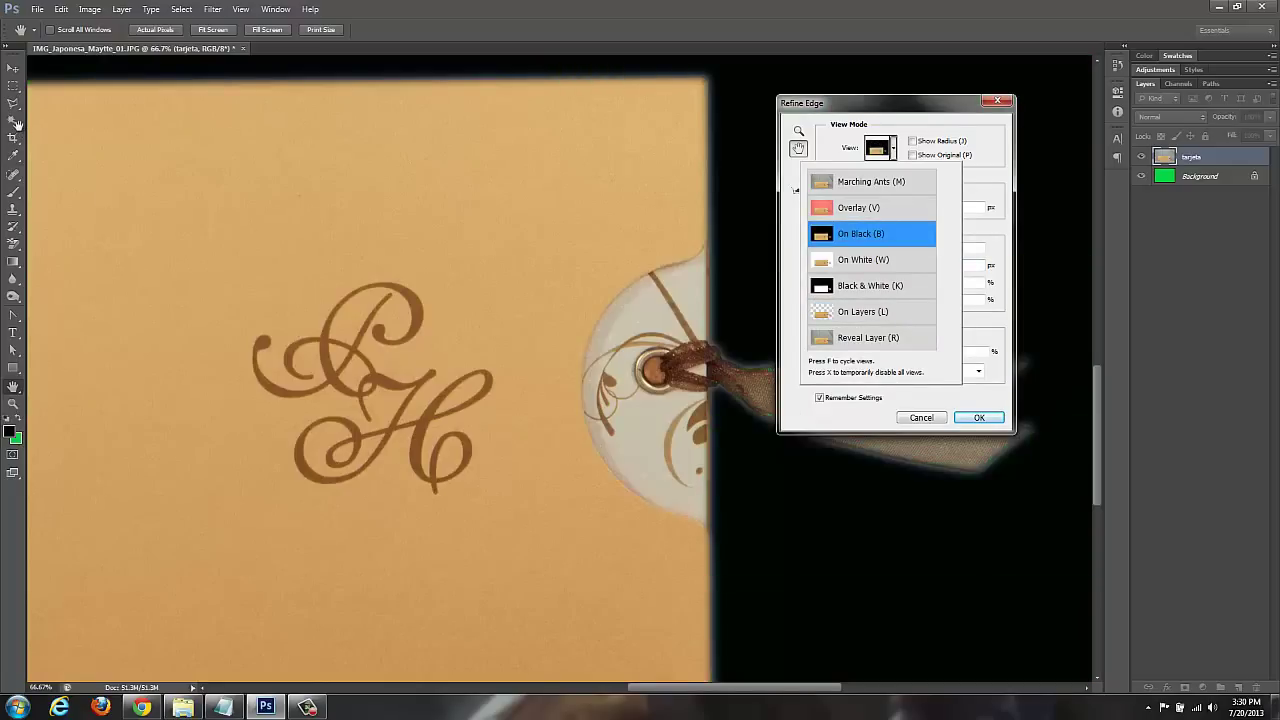
key("Return")
key("p")
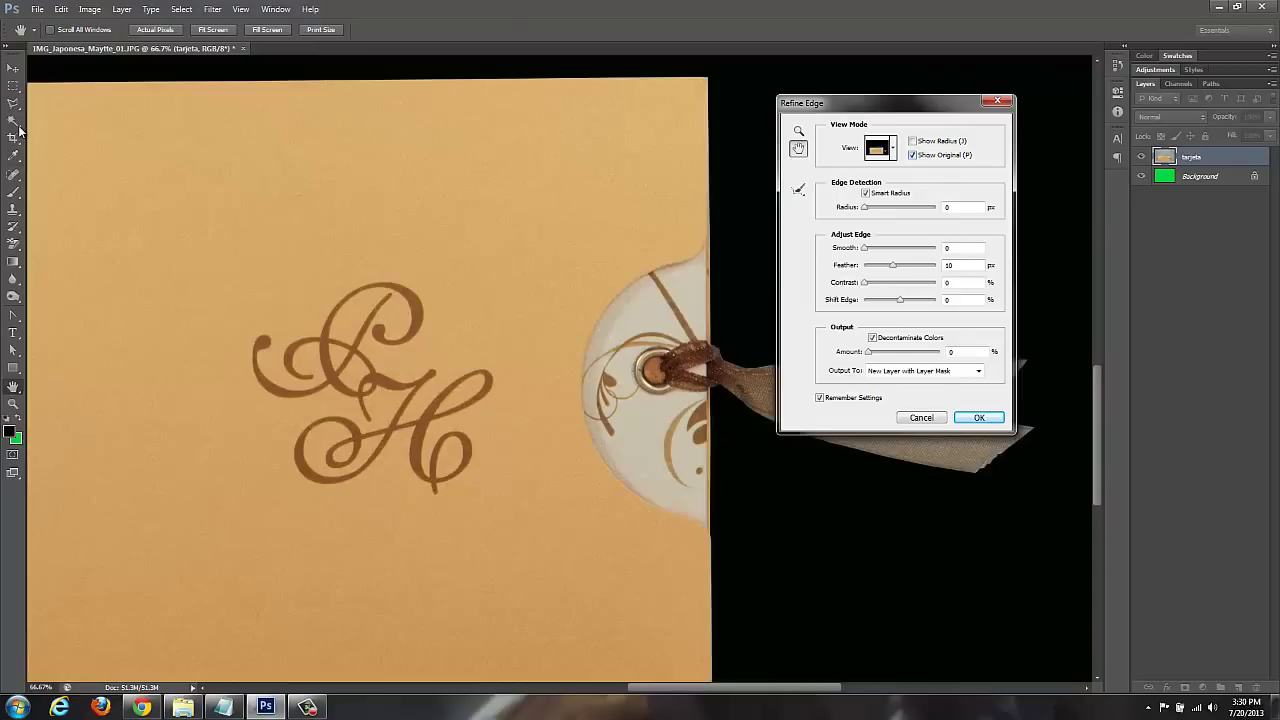
left_click(893, 148)
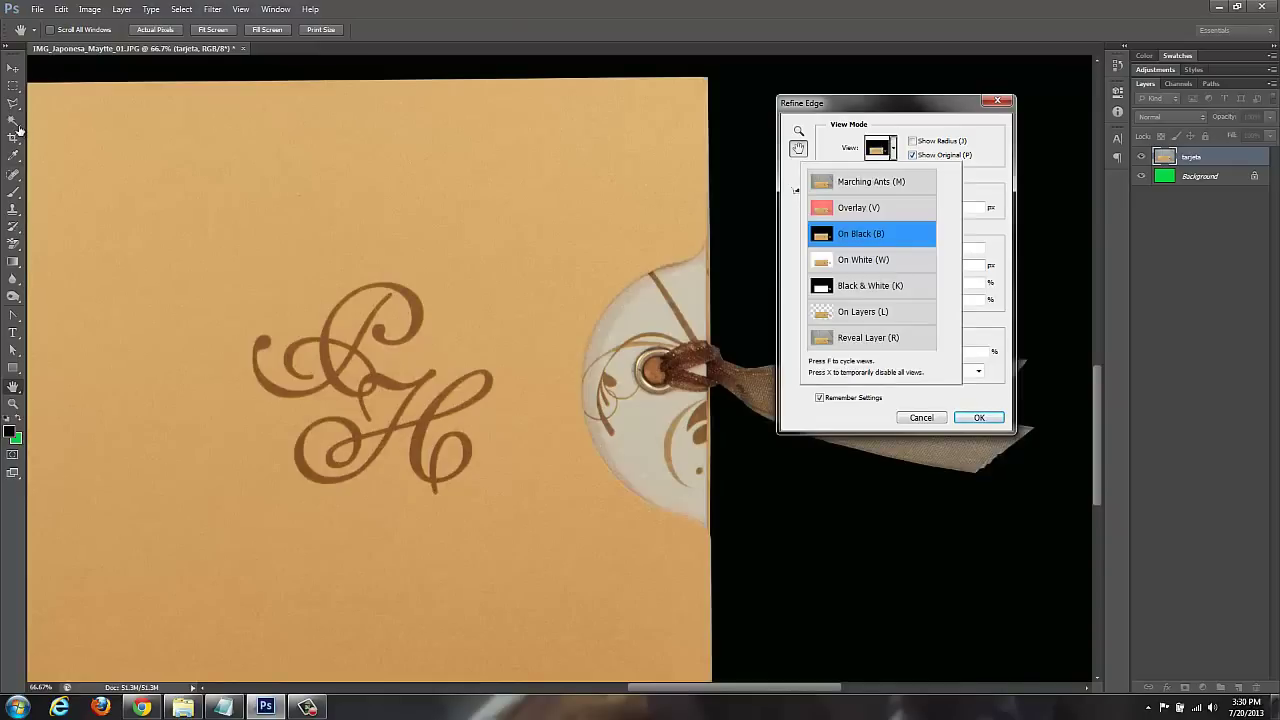
key("m")
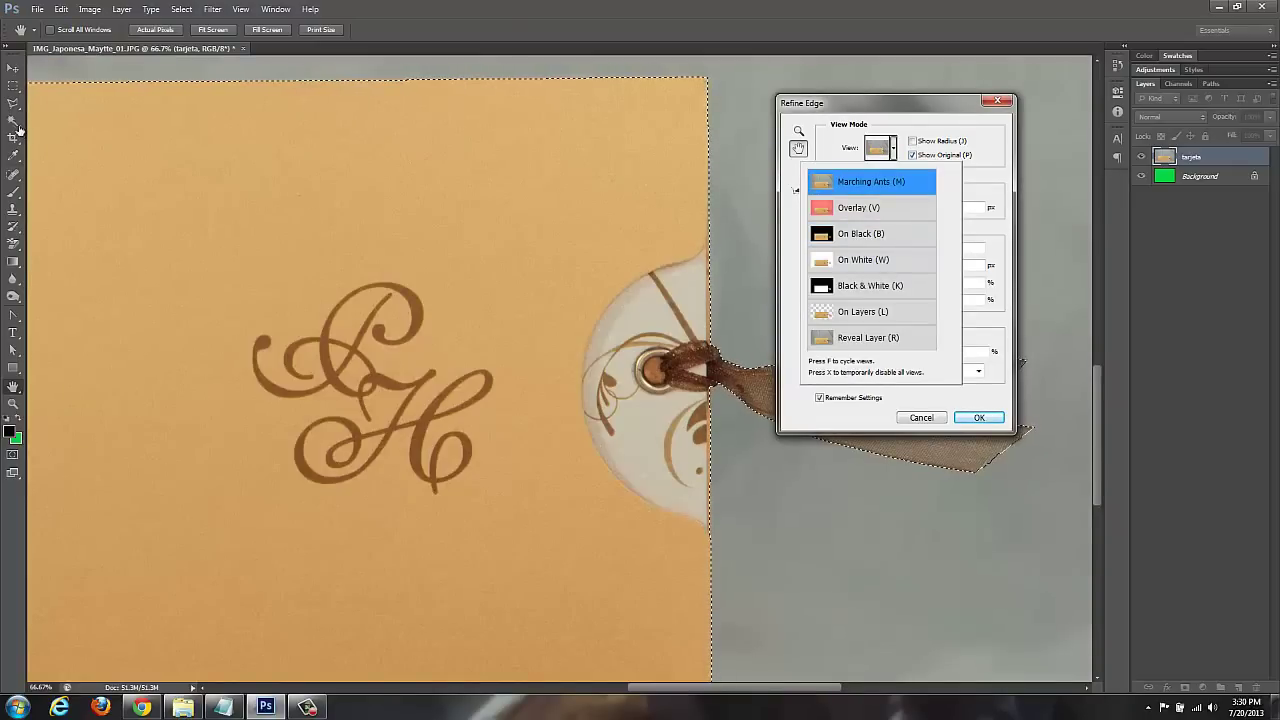
key("b")
key("Return")
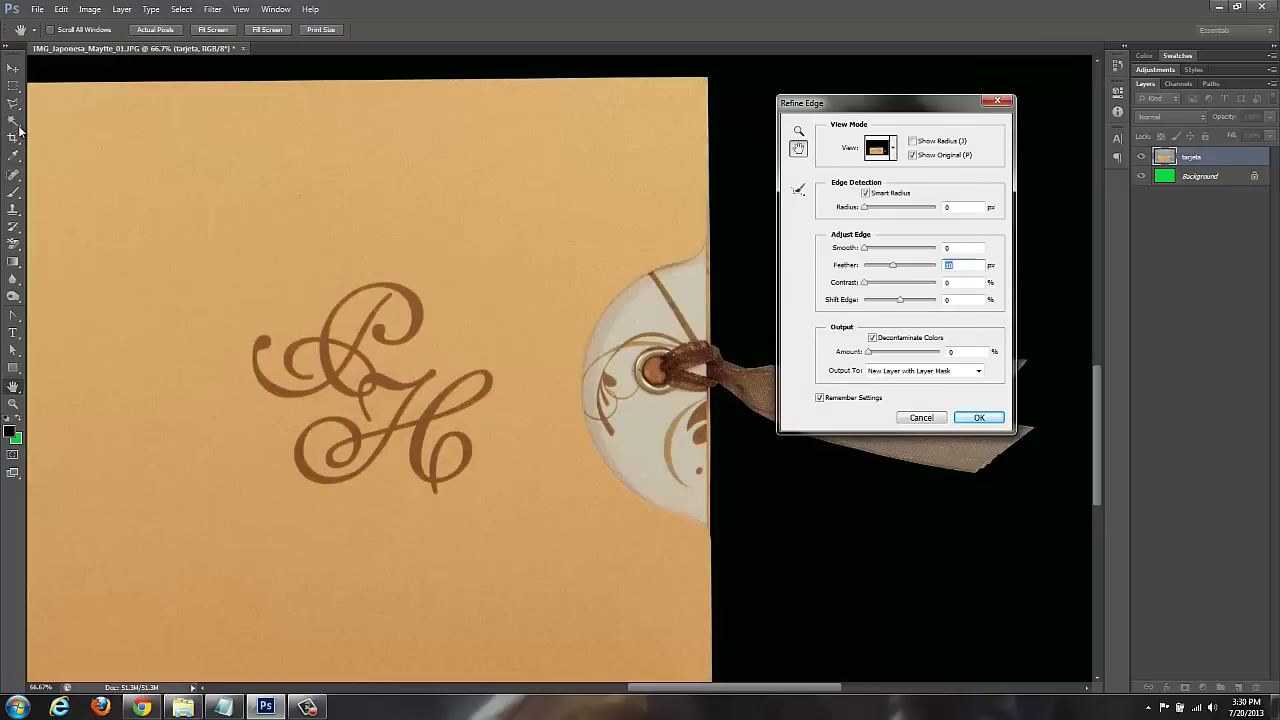
key("p")
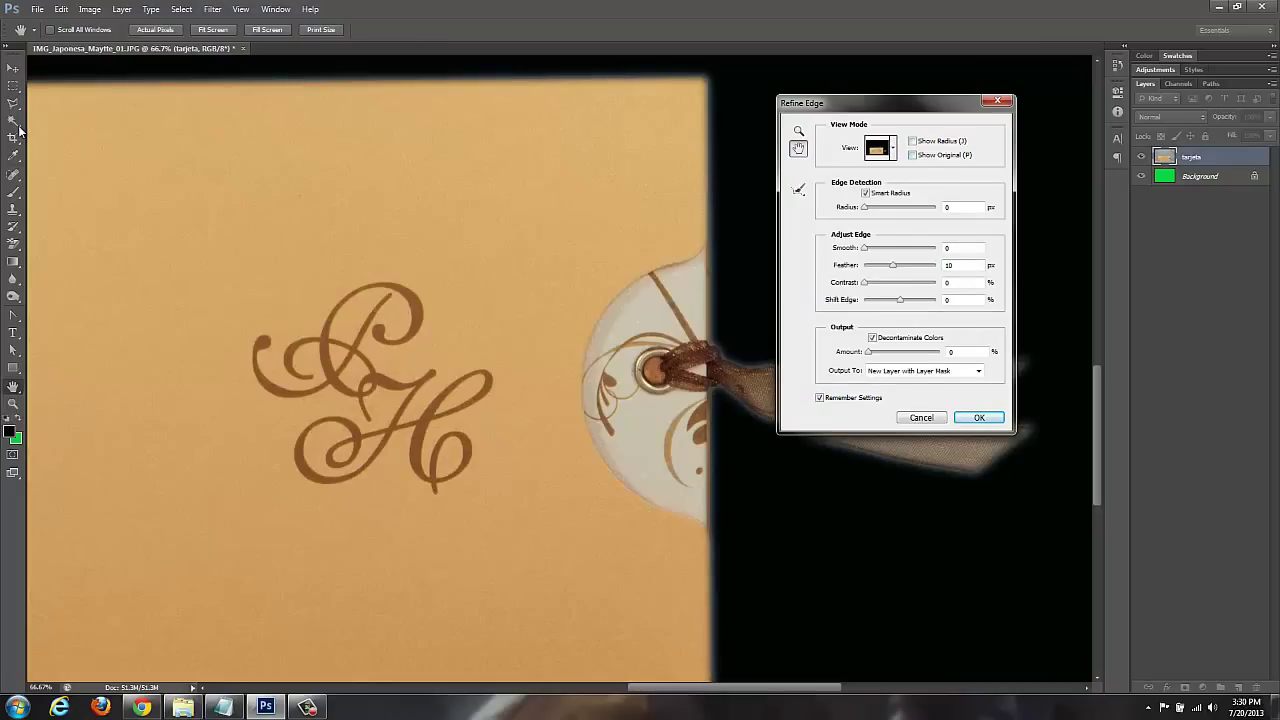
key("alt+Down")
key("m")
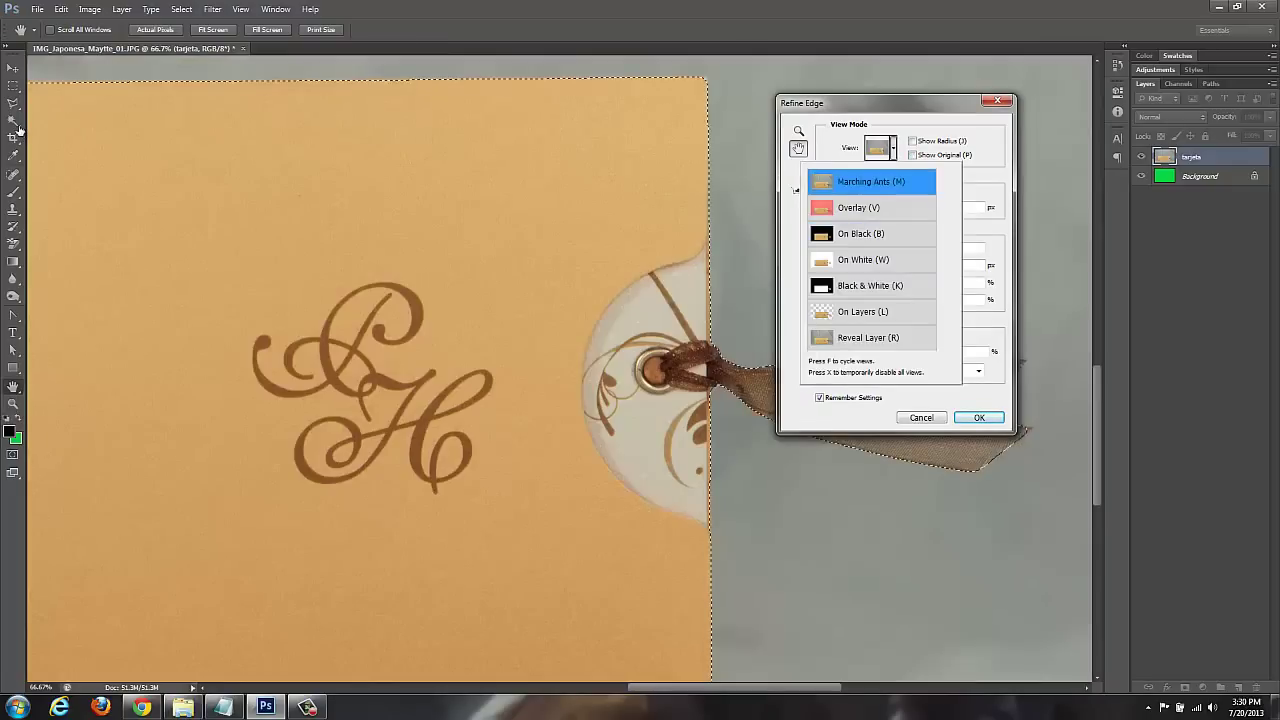
key("Return")
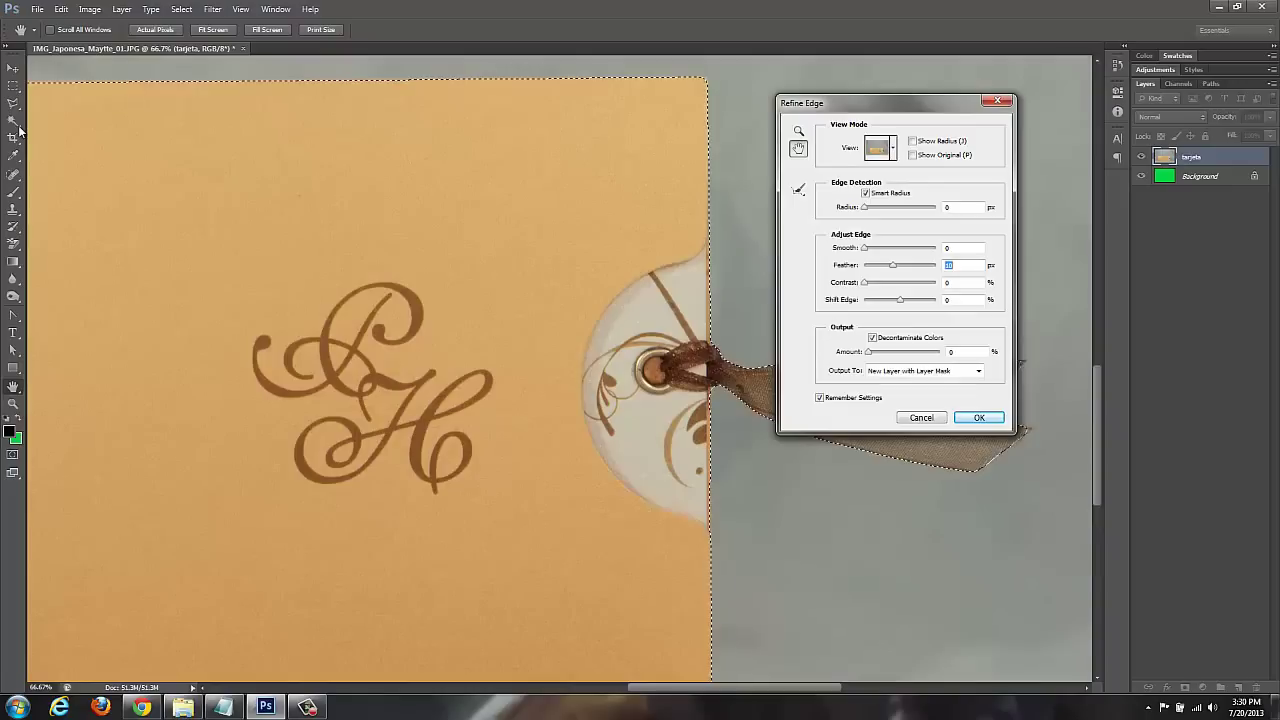
key("alt+Down")
key("l")
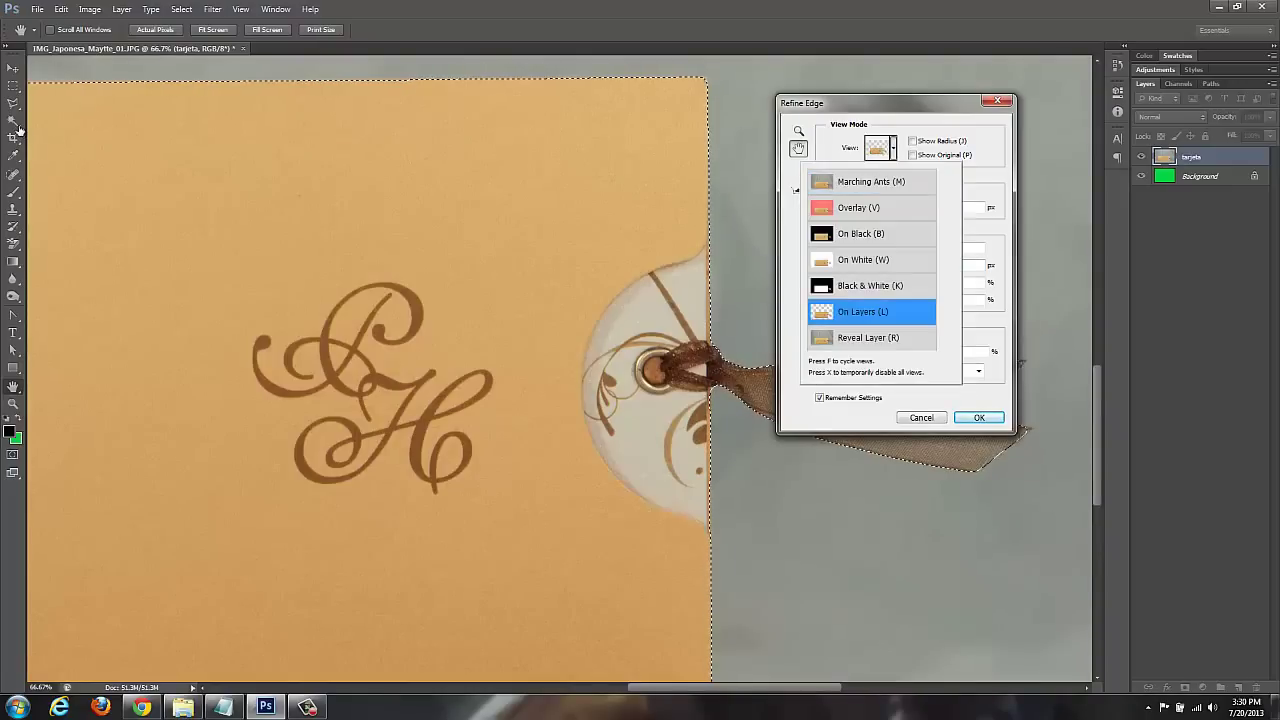
key("Return")
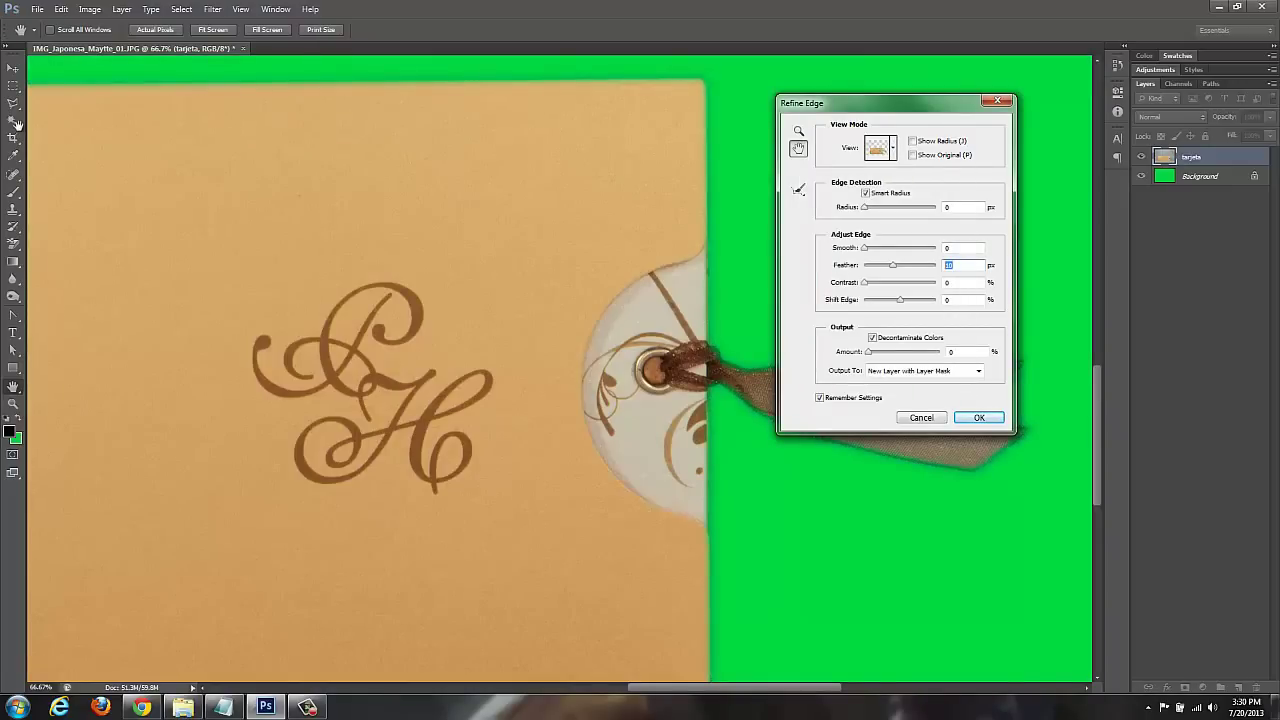
Set Feather to 2 px and try Contrast values between 20 and about 60
type("2")
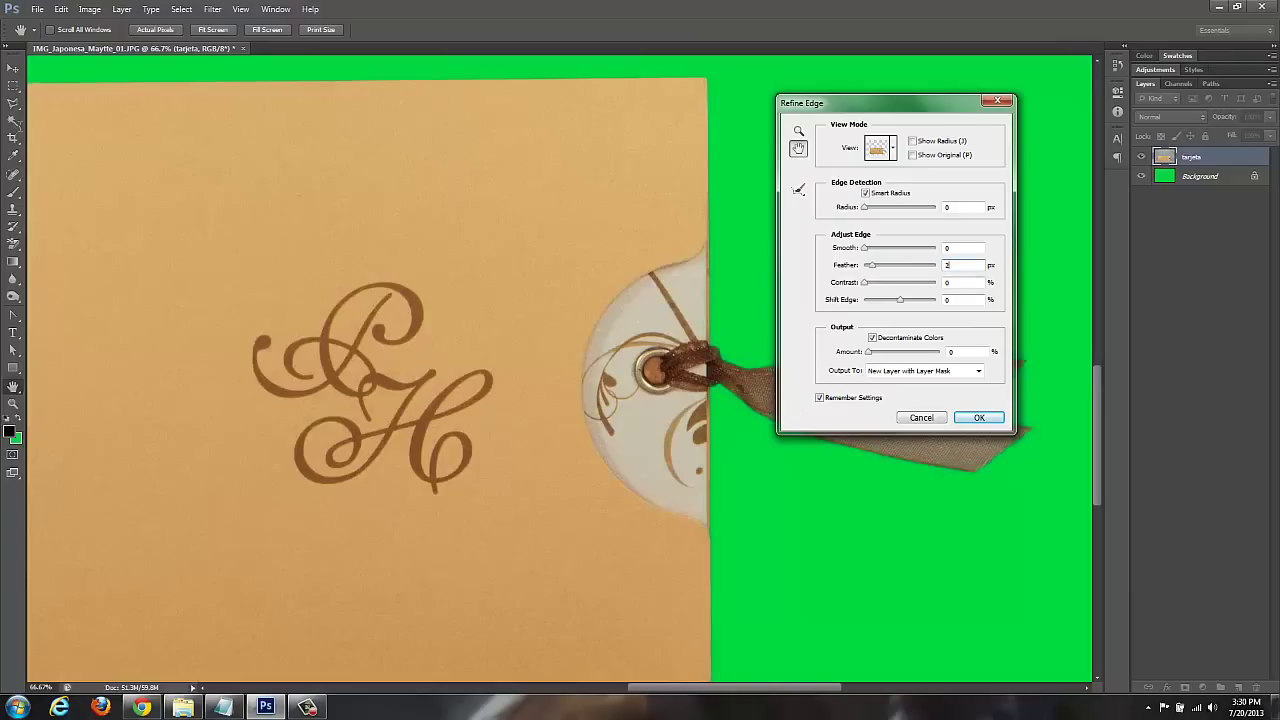
key("Tab")
type("2p")
type("p")
key("Tab")
key("shift+Up")
key("shift+Up")
key("shift+Up")
key("shift+Up")
key("shift+Up")
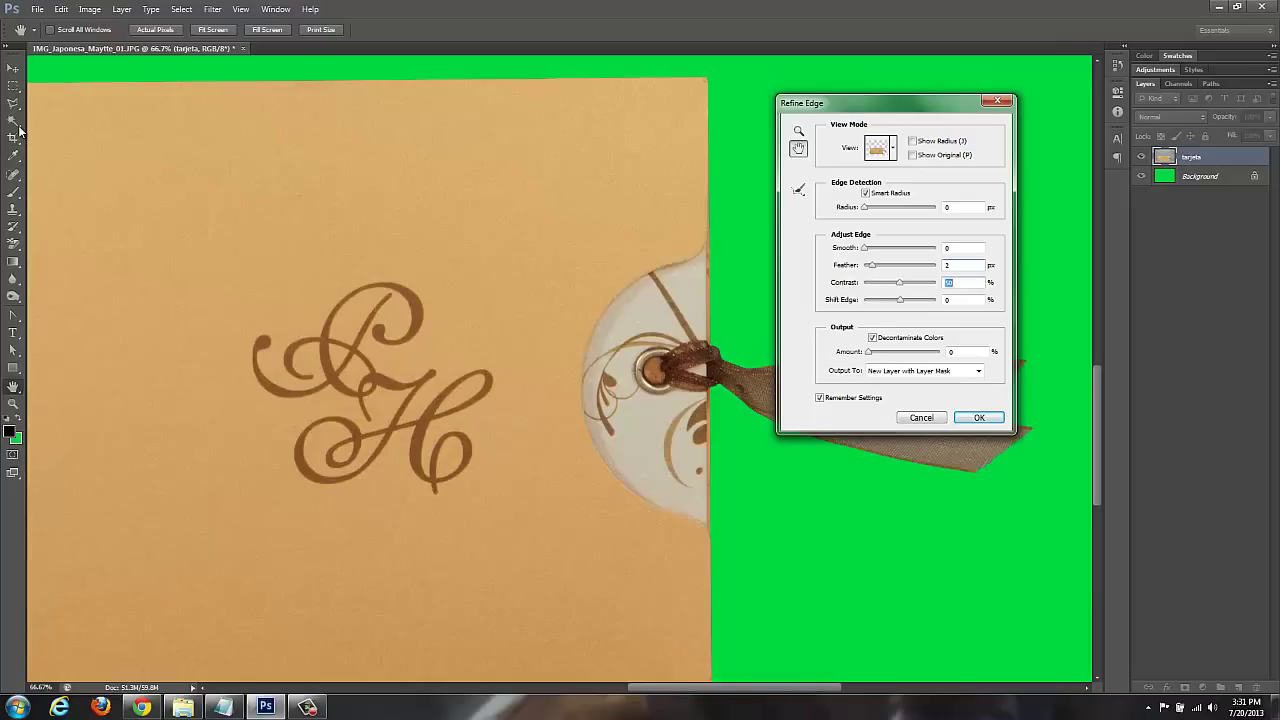
key("shift+Down")
key("shift+Down")
key("shift+Down")
key("shift+Down")
key("shift+Down")
key("shift+Up")
key("shift+Up")
key("shift+Up")
key("shift+Down")
key("shift+Down")
key("shift+Down")
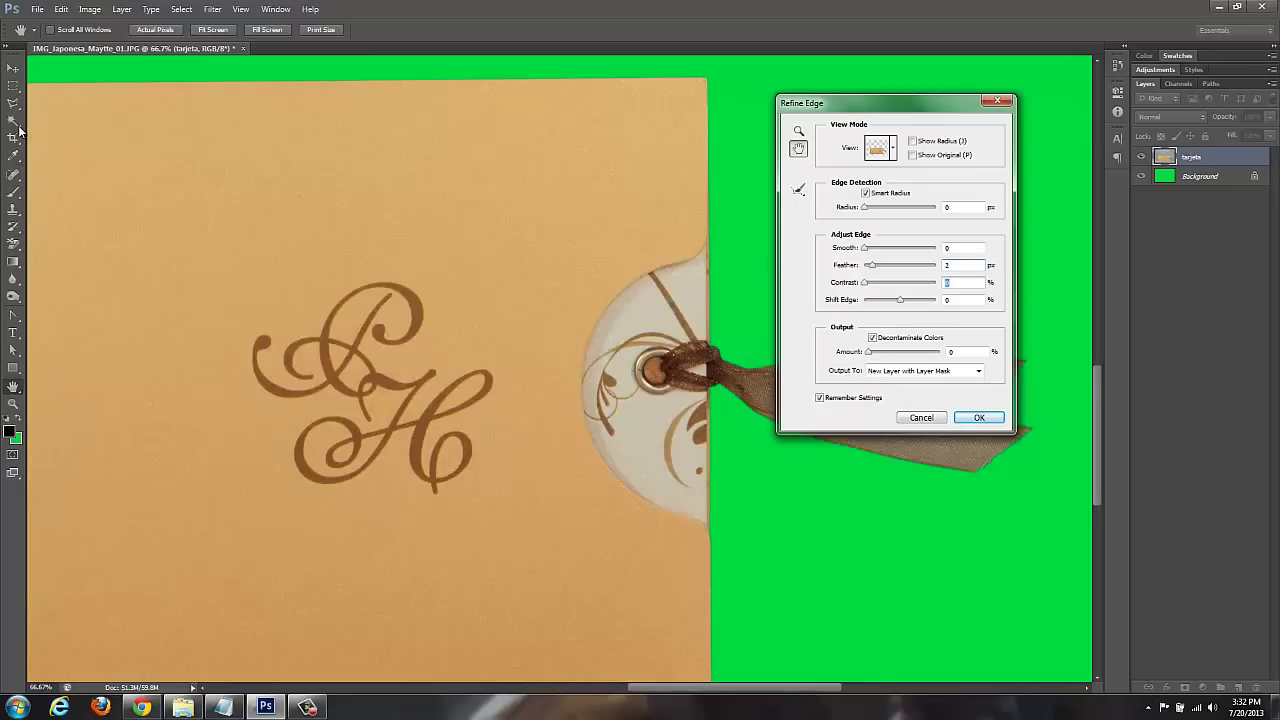
Try Shift Edge values from about -35 to +23, settling near 0 while inspecting the eyelet
key("Tab")
key("shift+Down")
key("shift+Down")
key("shift+Up")
key("shift+Up")
key("shift+Up")
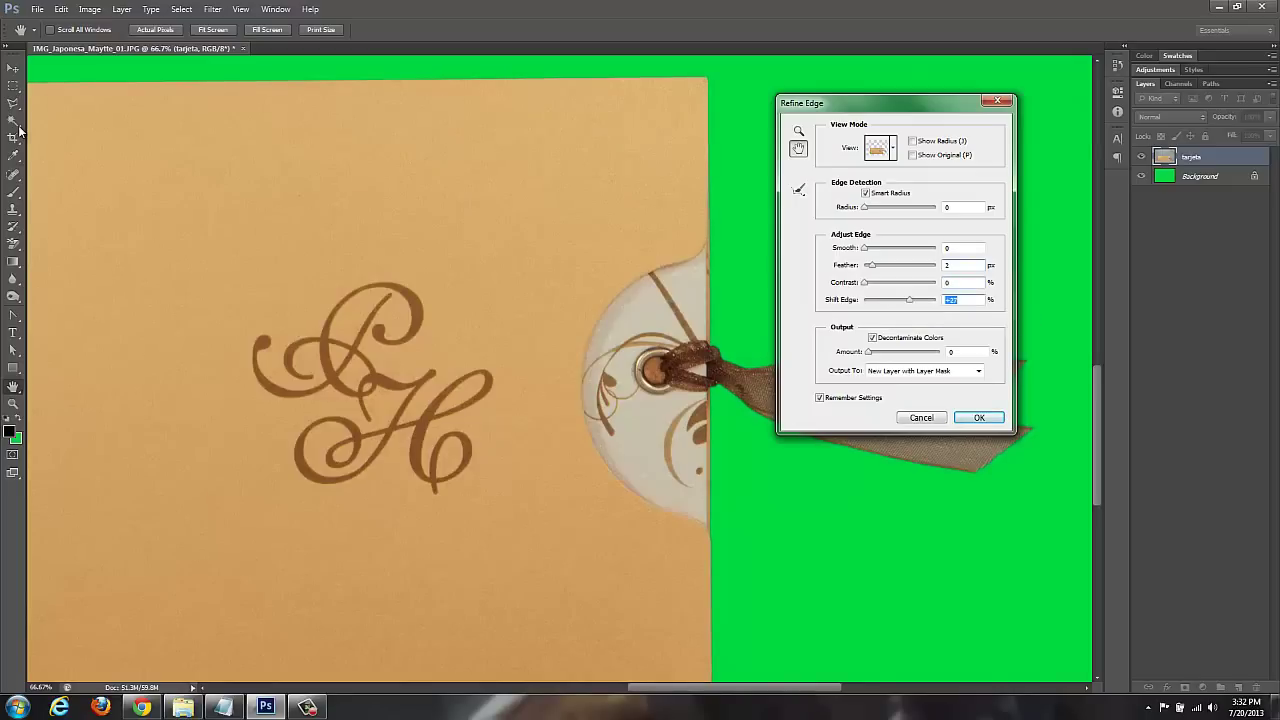
key("shift+Down")
key("shift+Down")
key("shift+Down")
key("shift+Down")
key("shift+Down")
key("shift+Down")
key("shift+Up")
key("shift+Up")
key("shift+Up")
key("shift+Up")
key("shift+Up")
key("shift+Up")
key("shift+Up")
key("shift+Up")
key("shift+Up")
key("shift+Up")
key("shift+Up")
key("shift+Up")
key("shift+Up")
key("shift+Up")
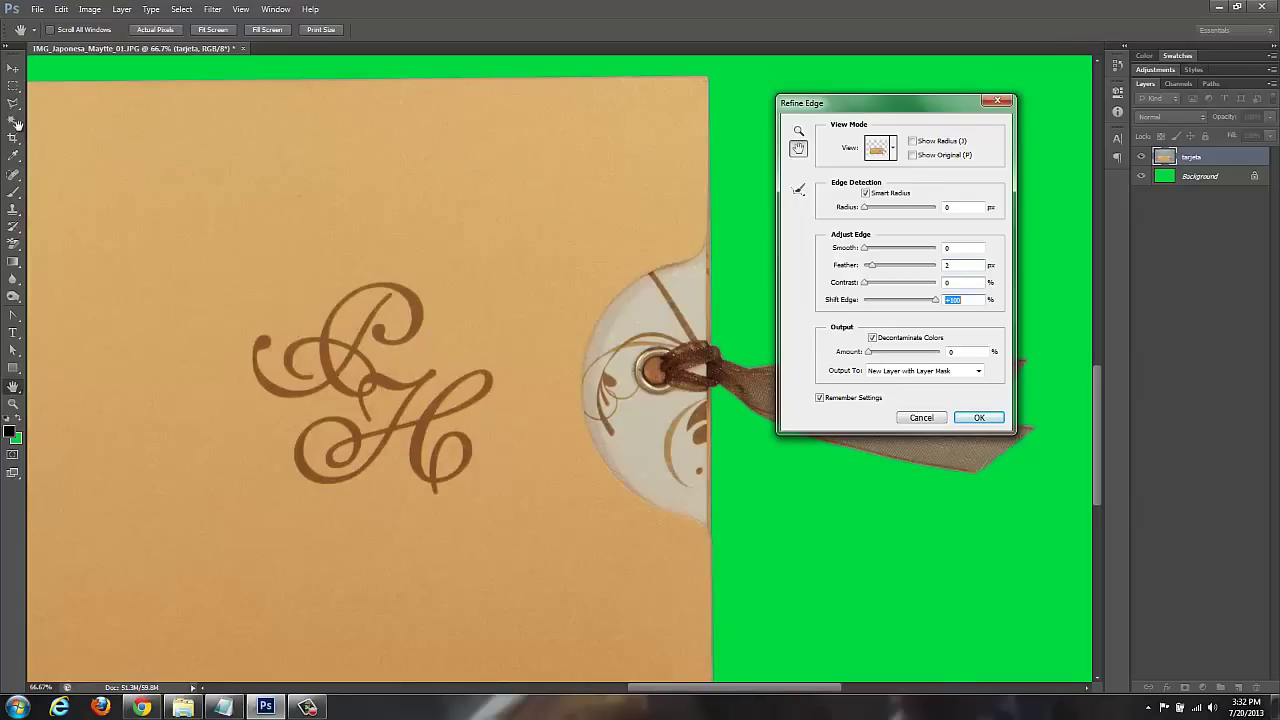
key("ctrl+plus")
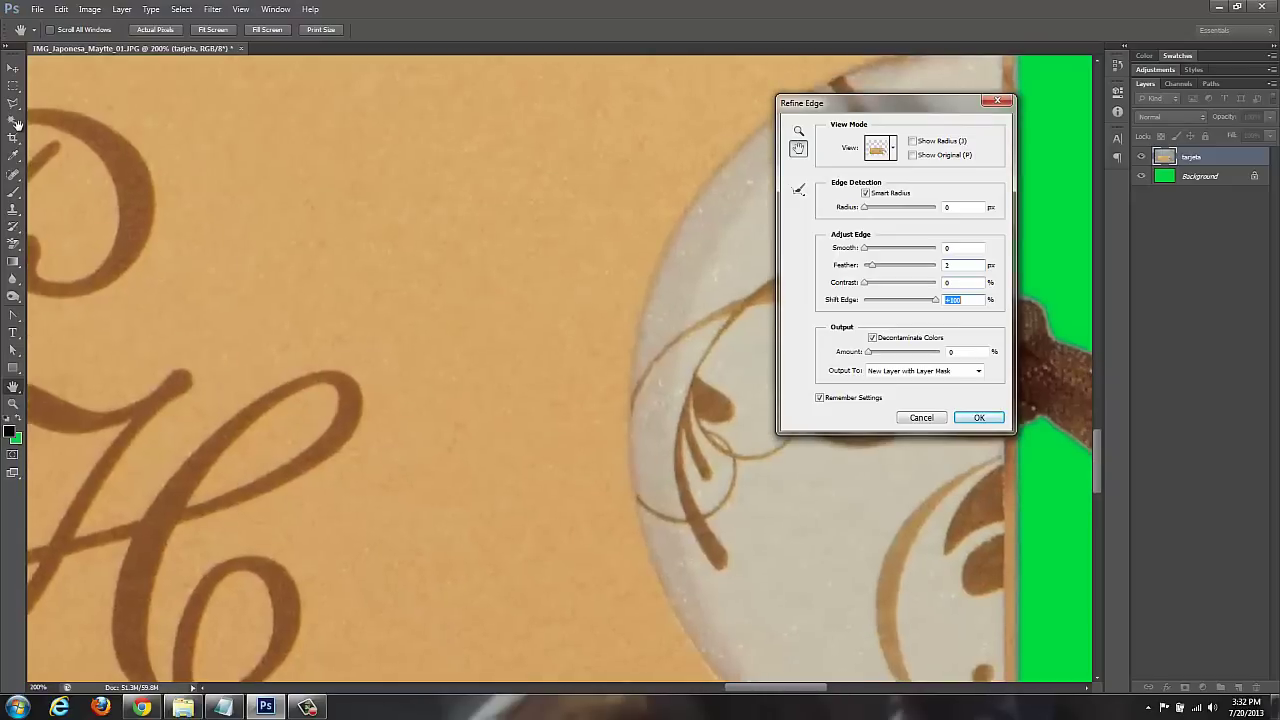
key("ctrl+plus")
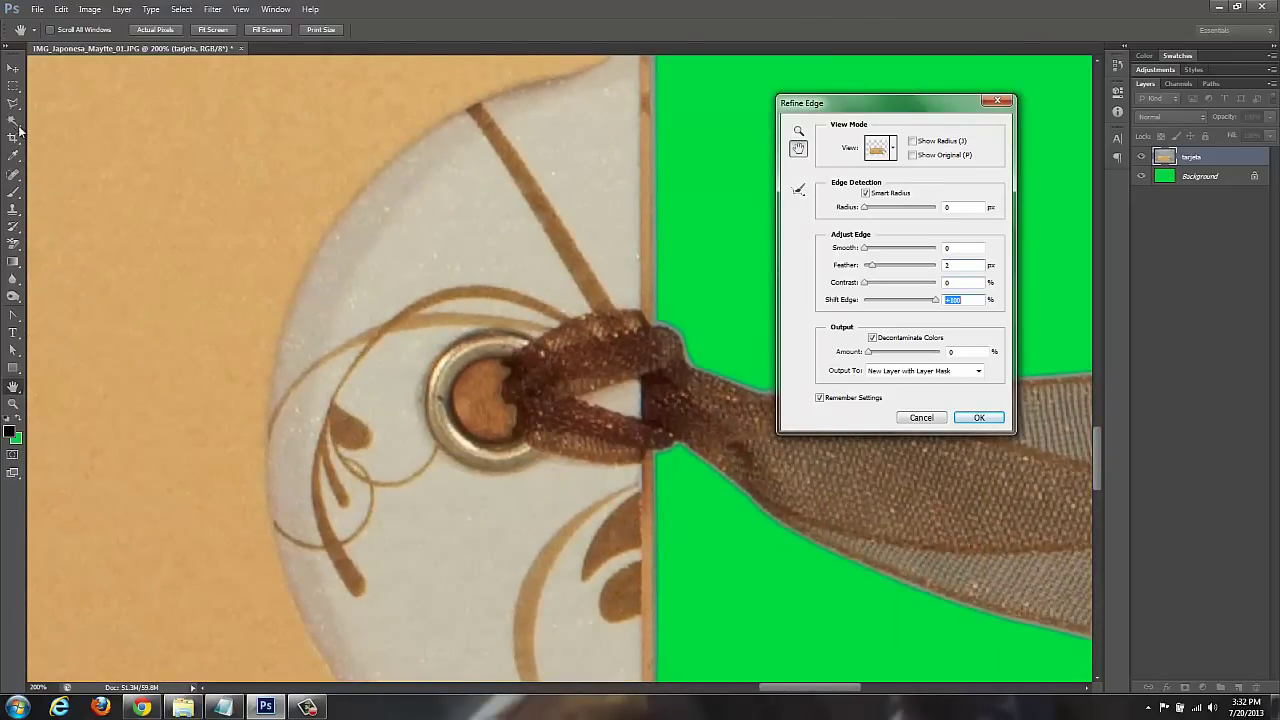
type("0")
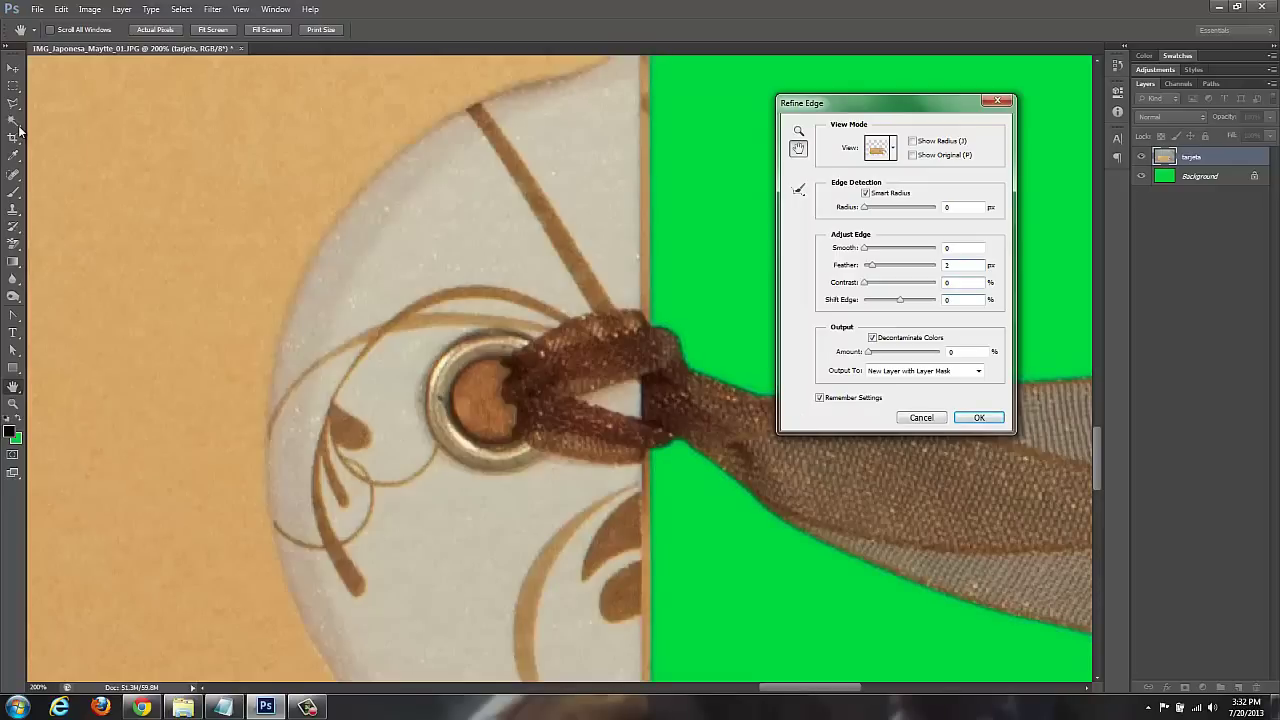
key("Down")
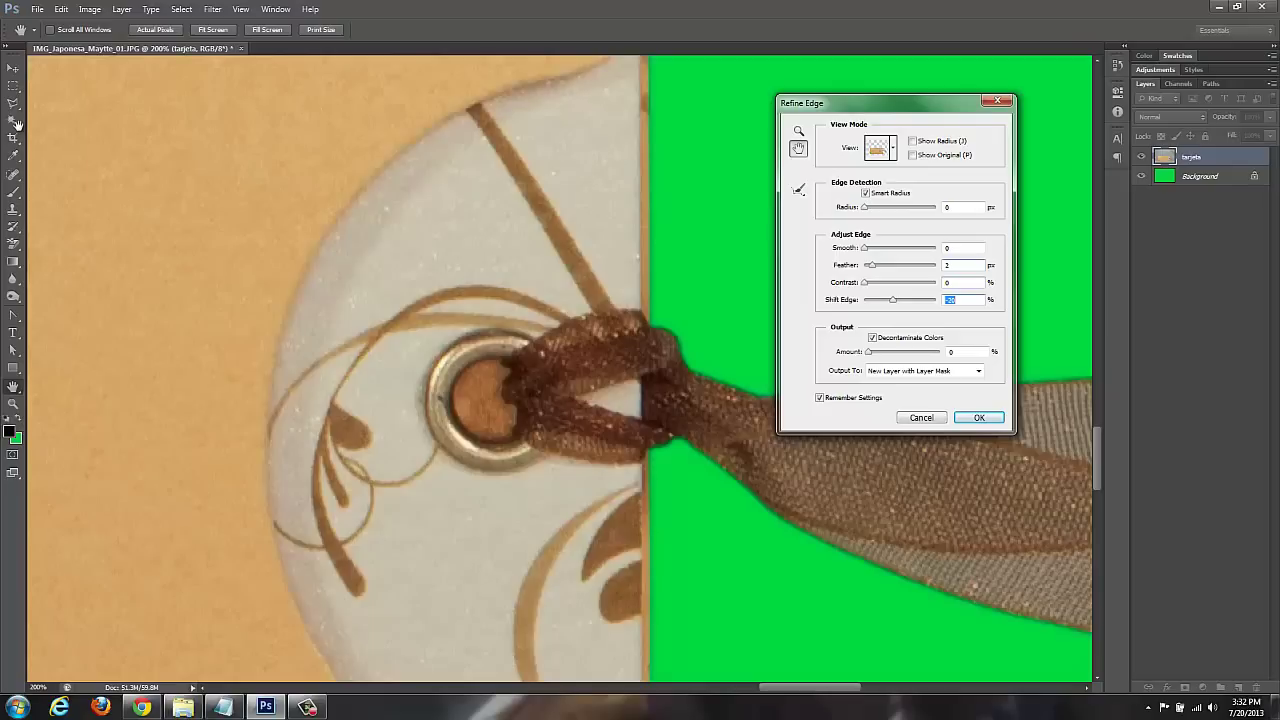
key("ctrl+minus")
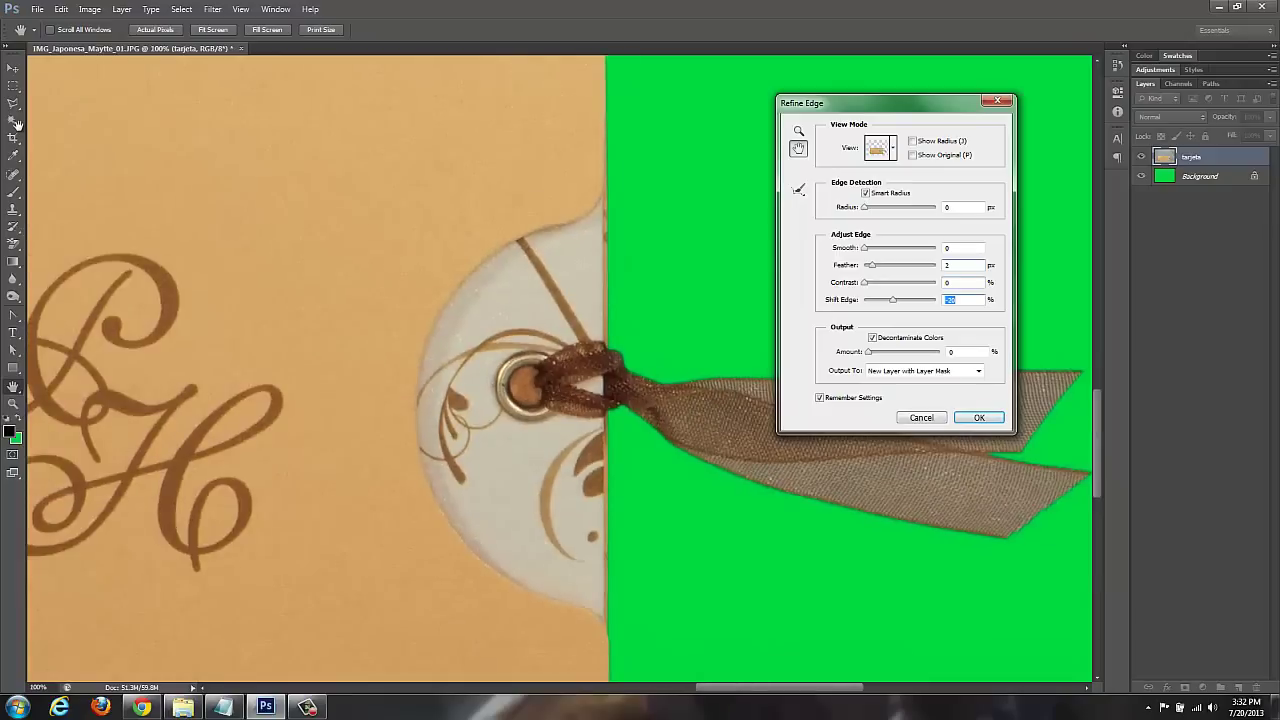
key("ctrl+minus")
key("ctrl+minus")
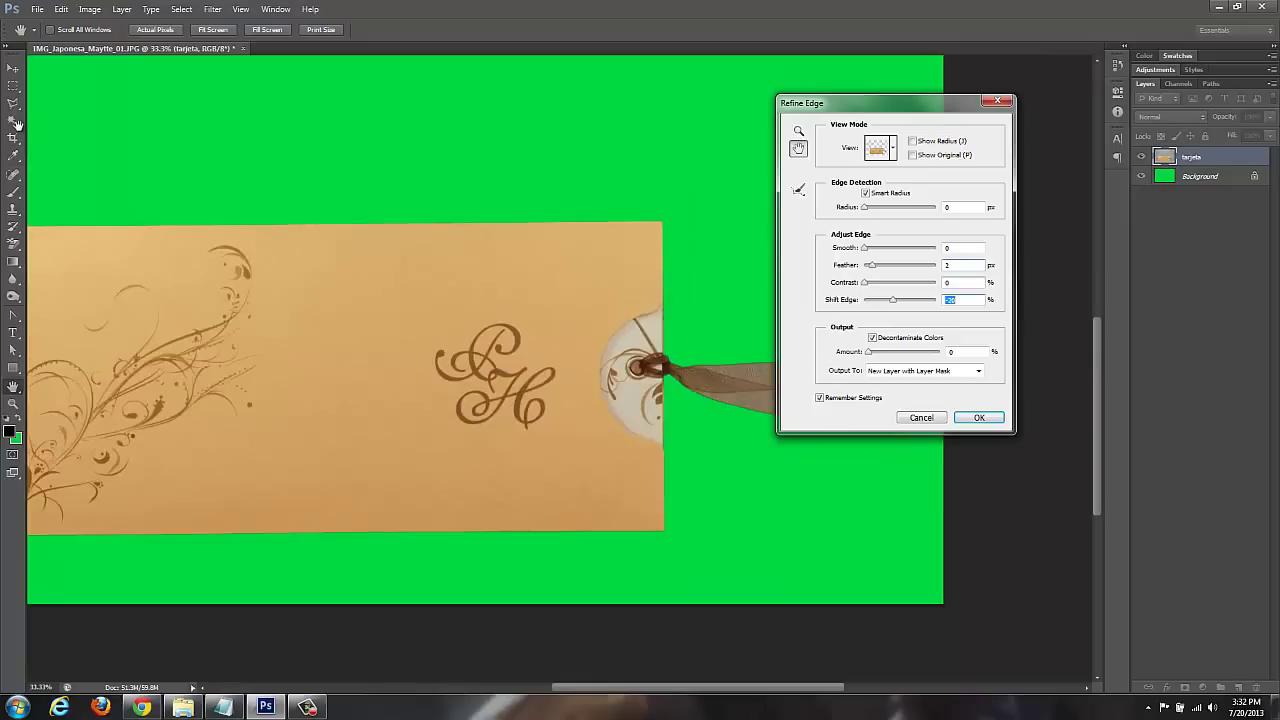
key("ctrl+plus")
key("ctrl+plus")
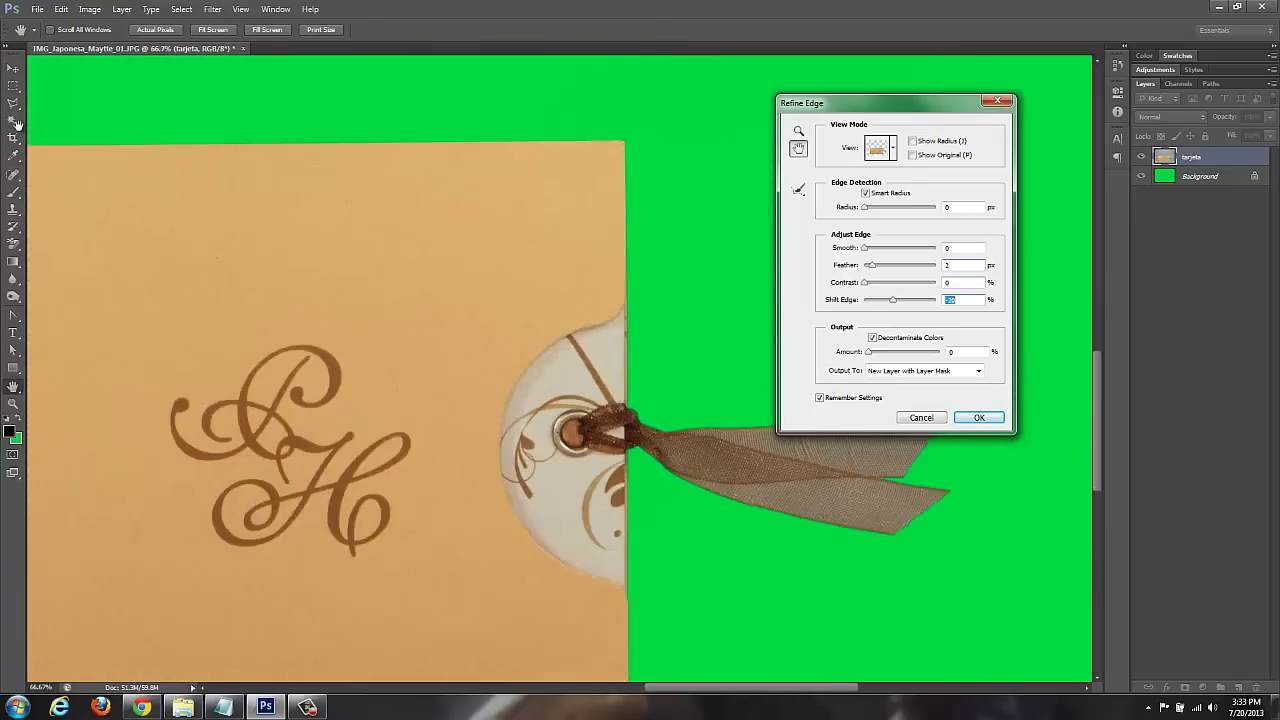
key("ctrl+plus")
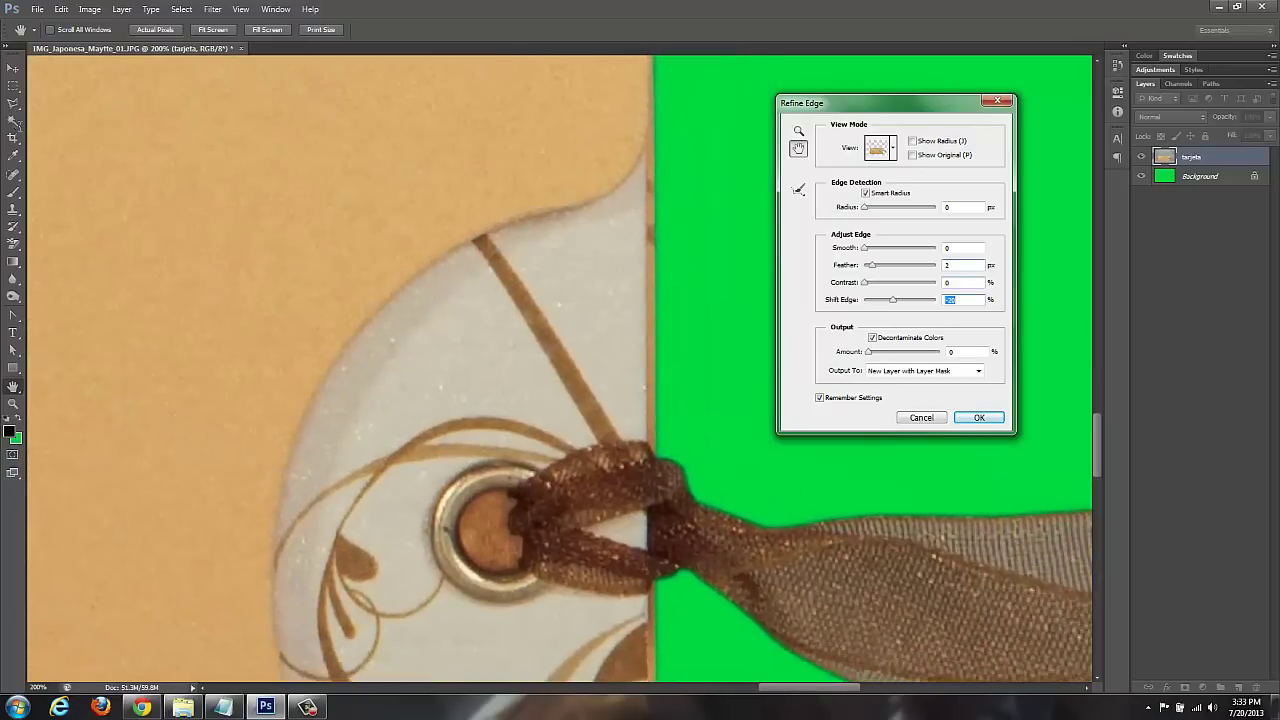
Set Shift Edge to -10% and check the ribbon edge around the card
type("-10")
scroll(17, 123, "down", 2)
scroll(17, 123, "down", 2)
scroll(17, 123, "down", 2)
scroll(17, 123, "down", 2)
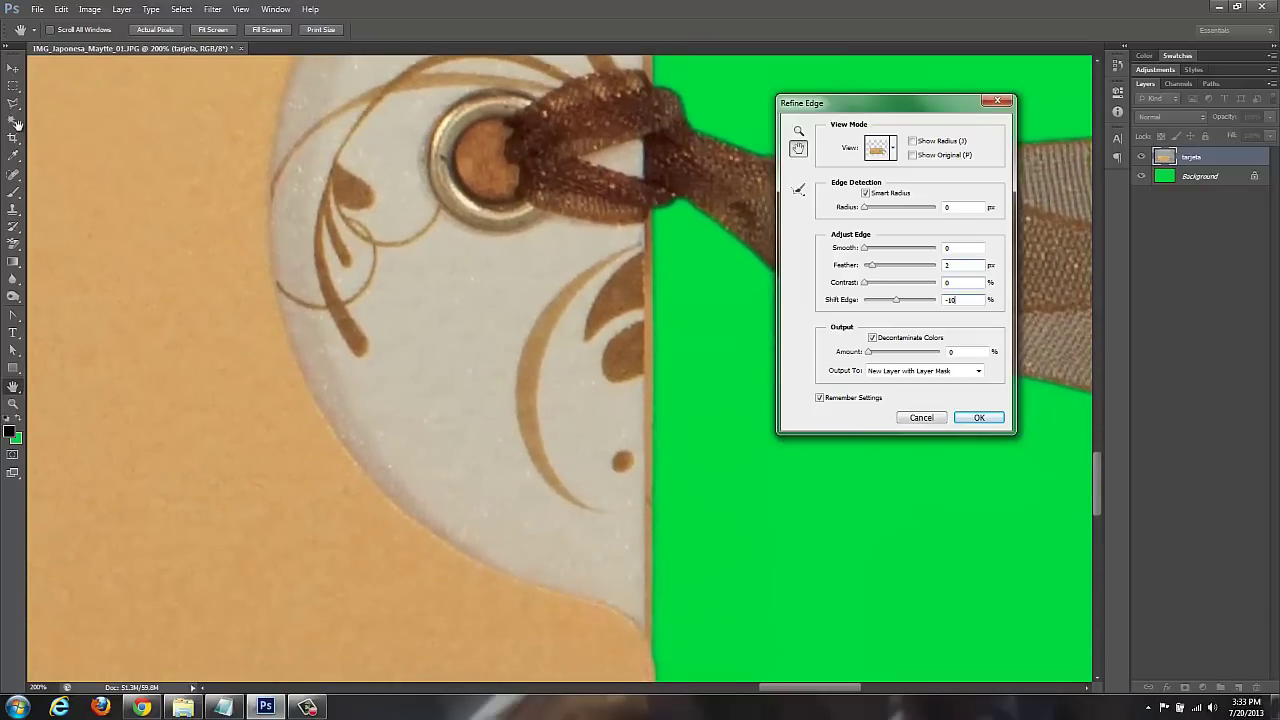
scroll(17, 123, "up", 3)
scroll(17, 123, "up", 4)
scroll(17, 123, "right", 1)
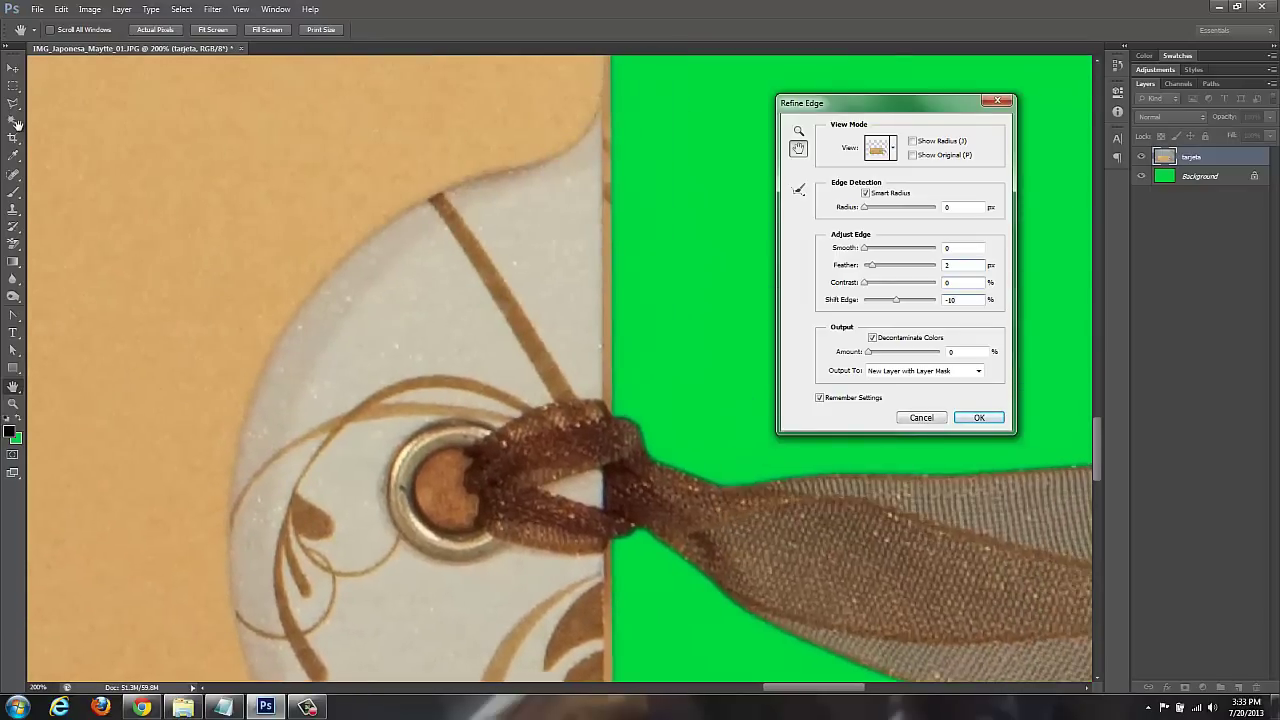
key("ctrl+minus")
key("ctrl+minus")
key("ctrl+minus")
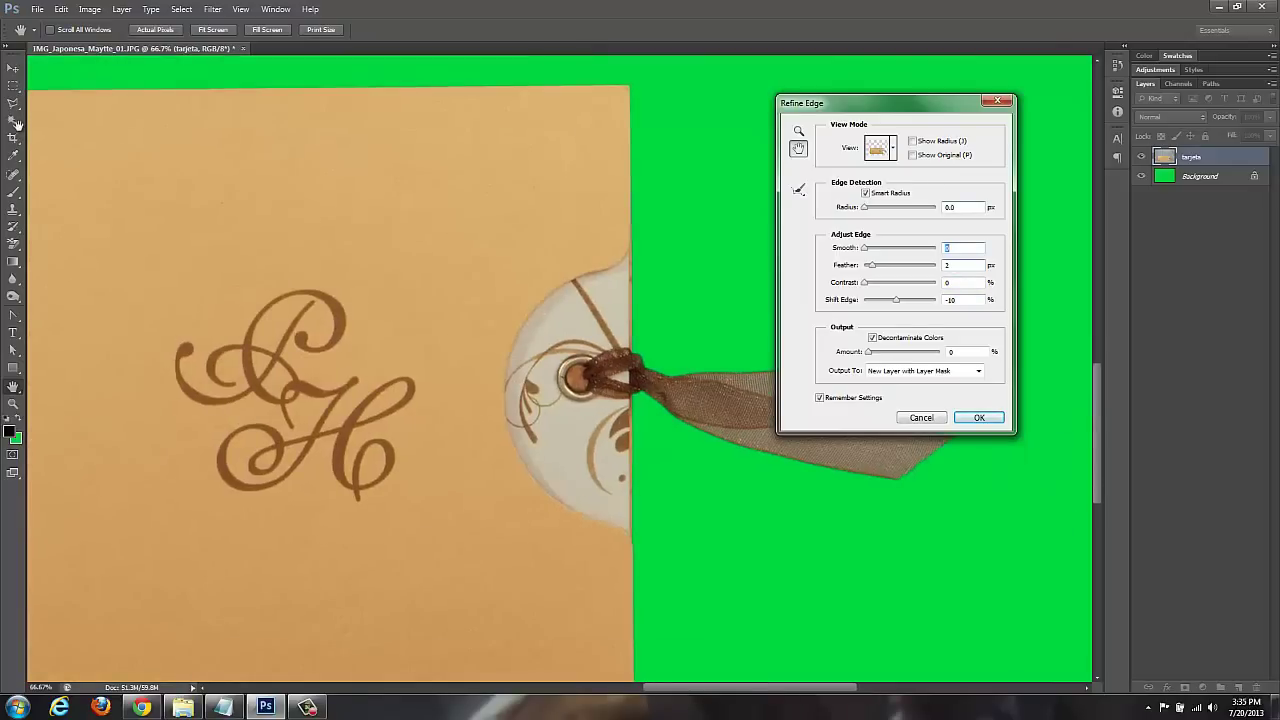
key("ctrl+plus")
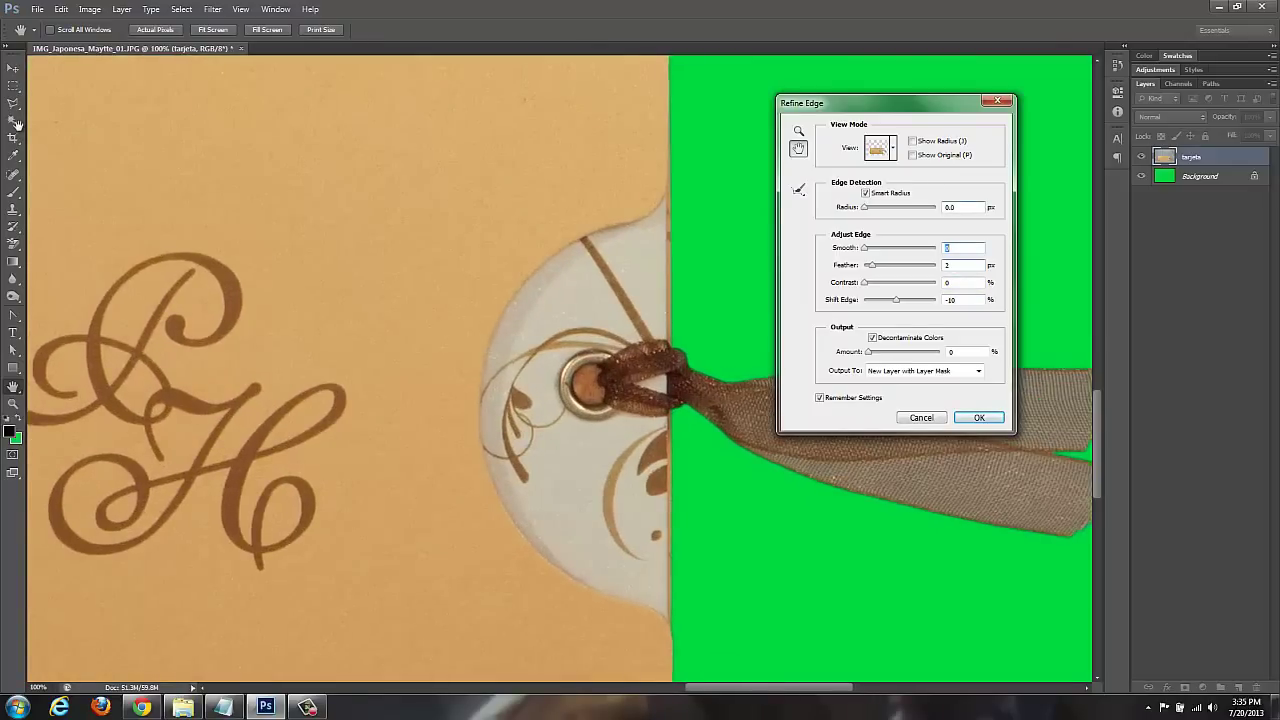
key("ctrl+plus")
key("ctrl+minus")
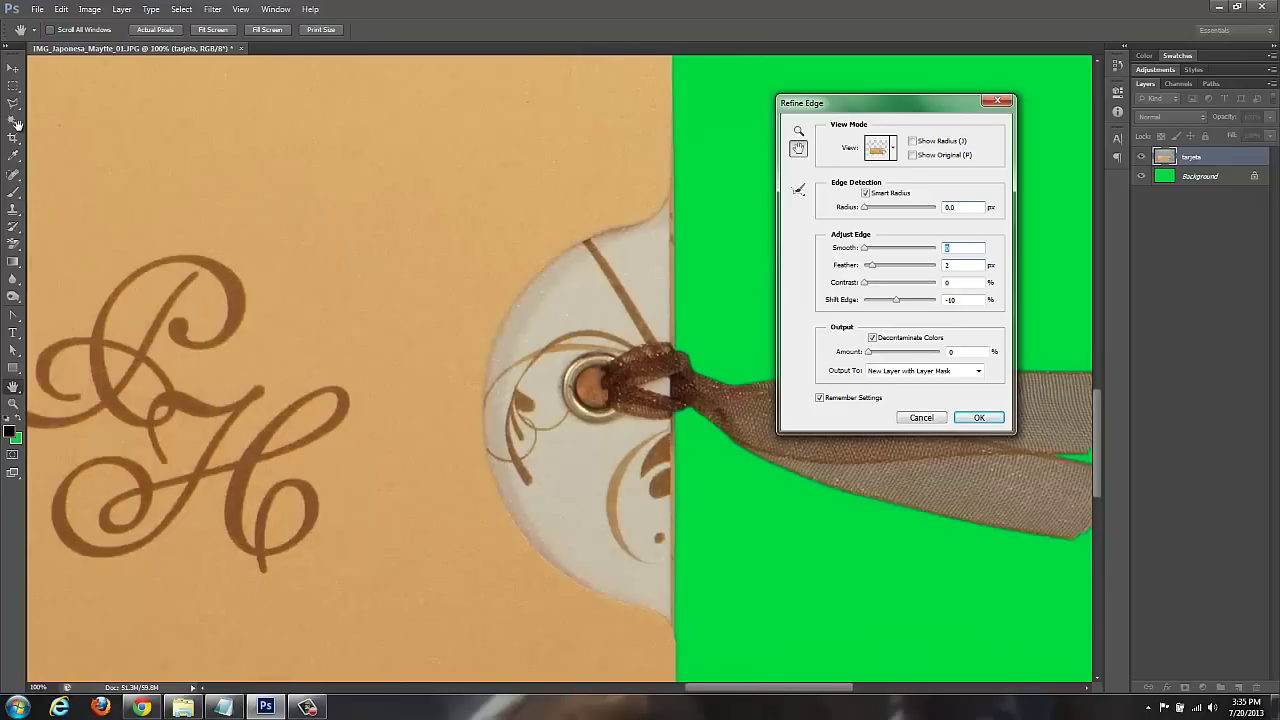
key("ctrl+plus")
key("ctrl+plus")
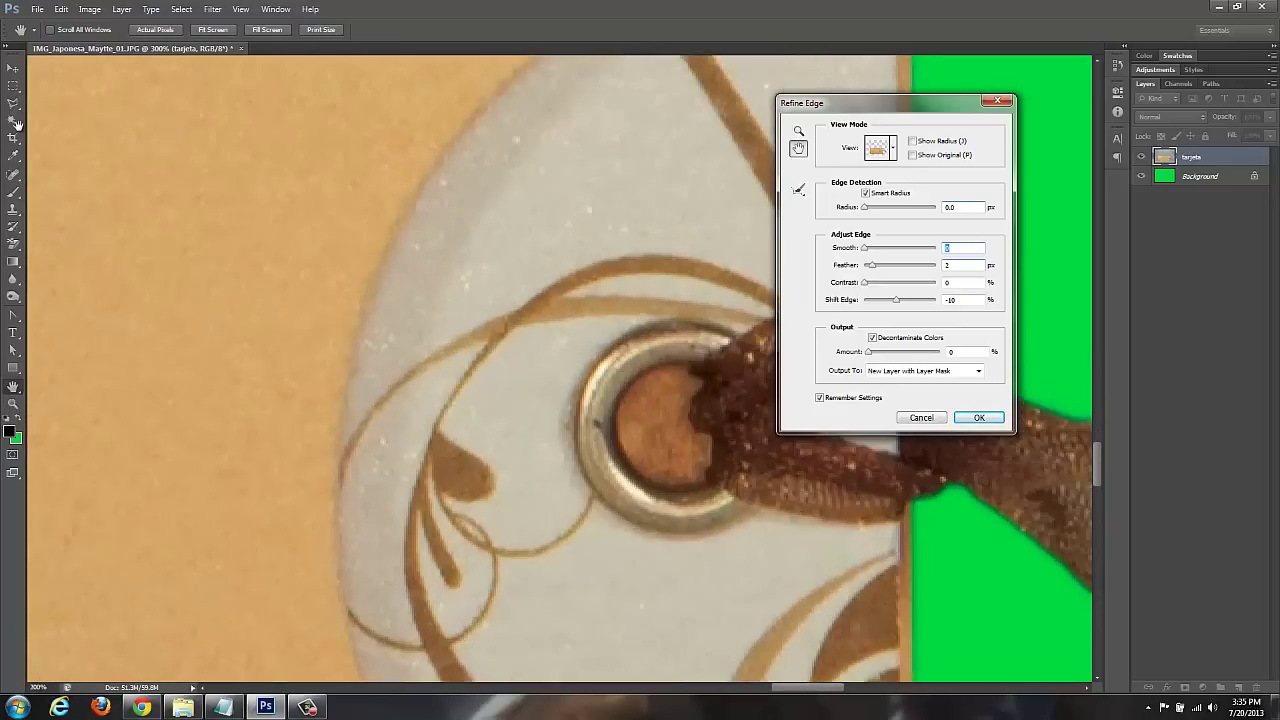
scroll(17, 123, "right", 2)
scroll(17, 123, "right", 2)
scroll(17, 123, "right", 2)
scroll(17, 123, "right", 2)
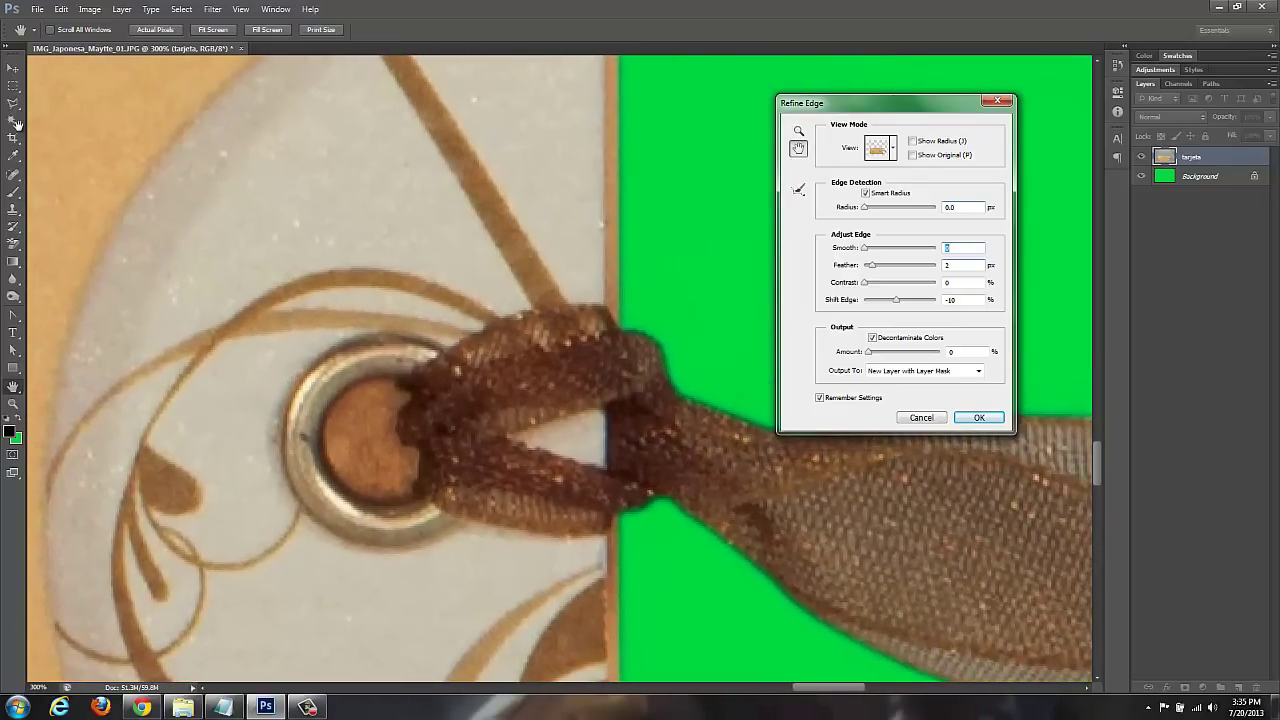
scroll(17, 123, "right", 2)
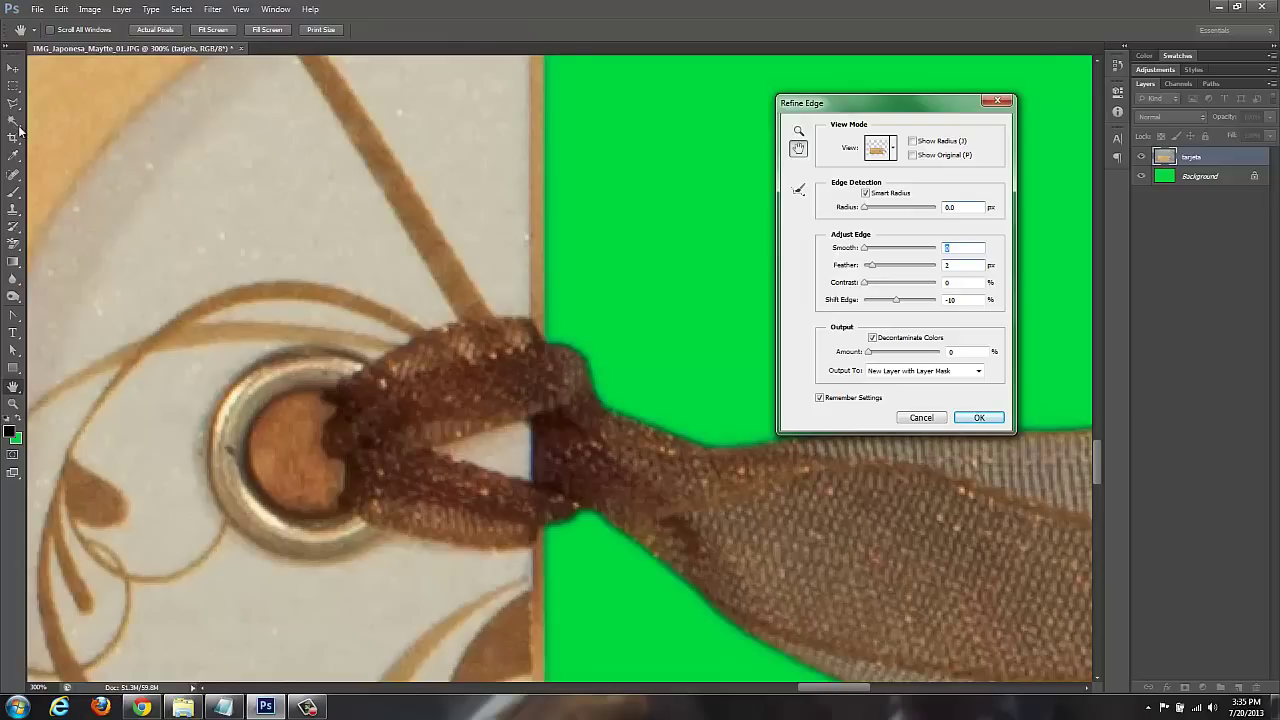
type("51")
key("shift+Up")
key("shift+Up")
key("shift+Up")
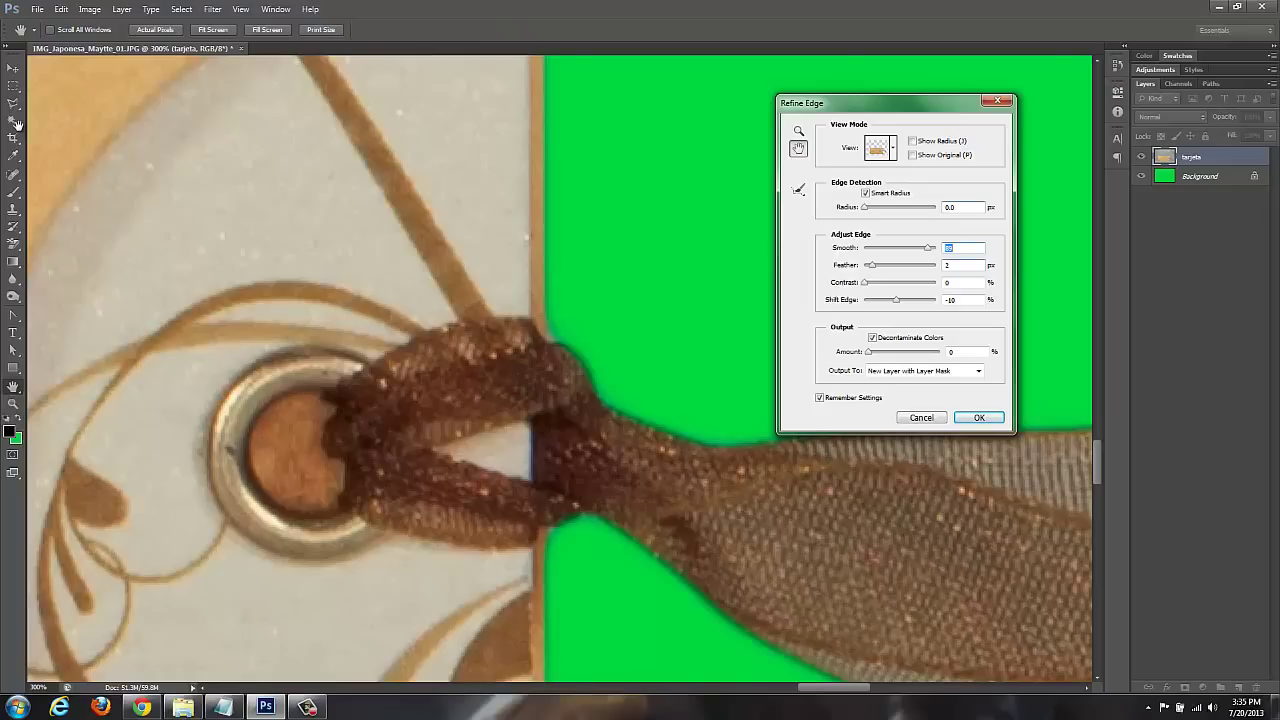
key("shift+Down")
key("shift+Down")
key("shift+Down")
key("shift+Down")
key("shift+Down")
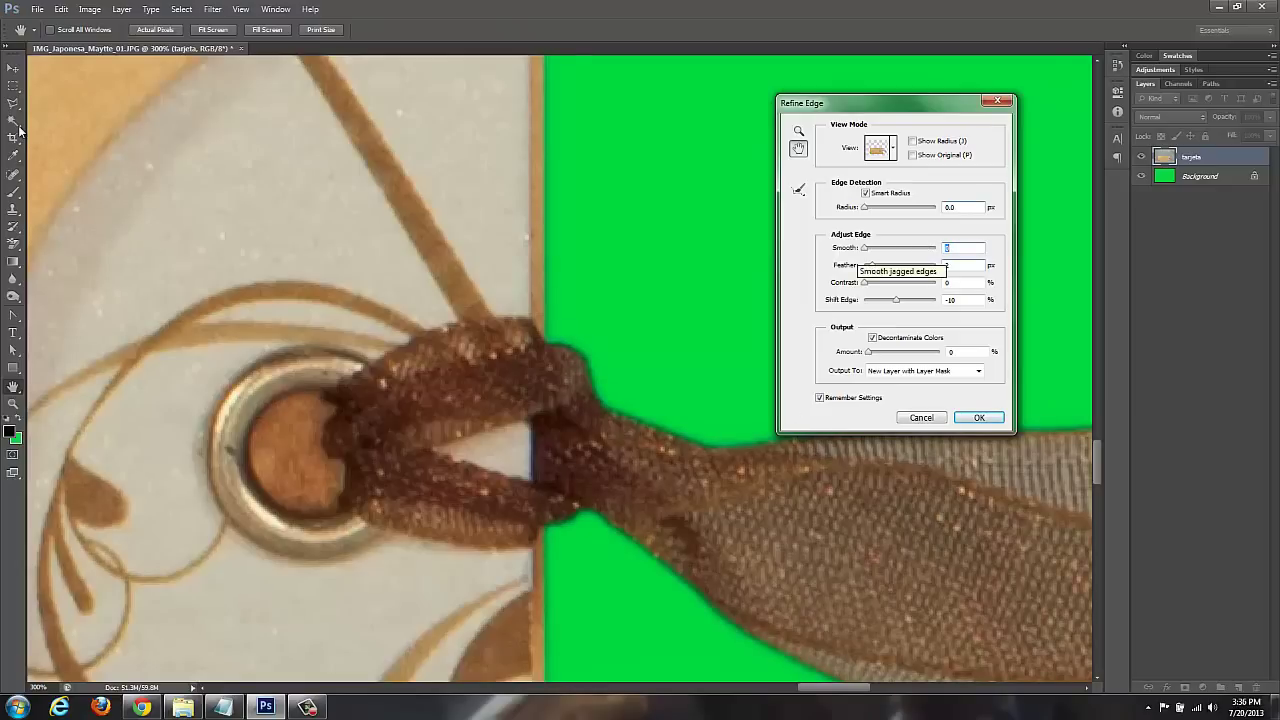
key("ctrl+minus")
key("ctrl+minus")
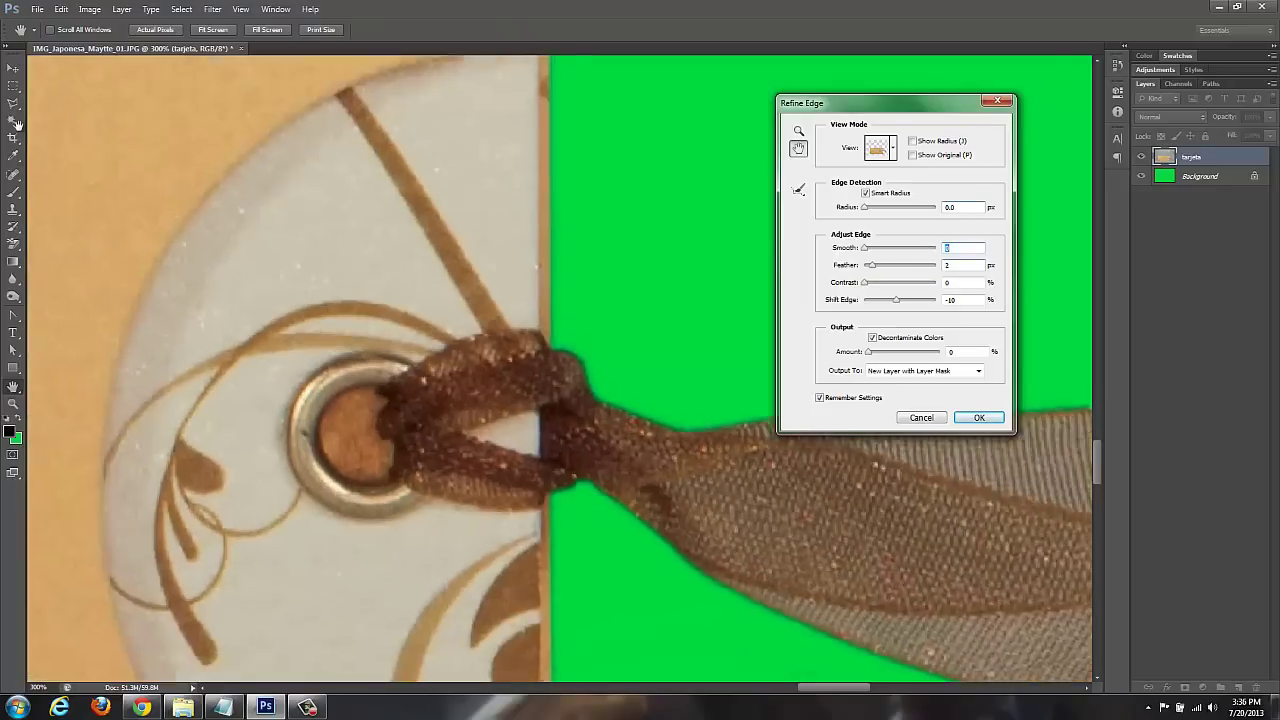
key("ctrl+minus")
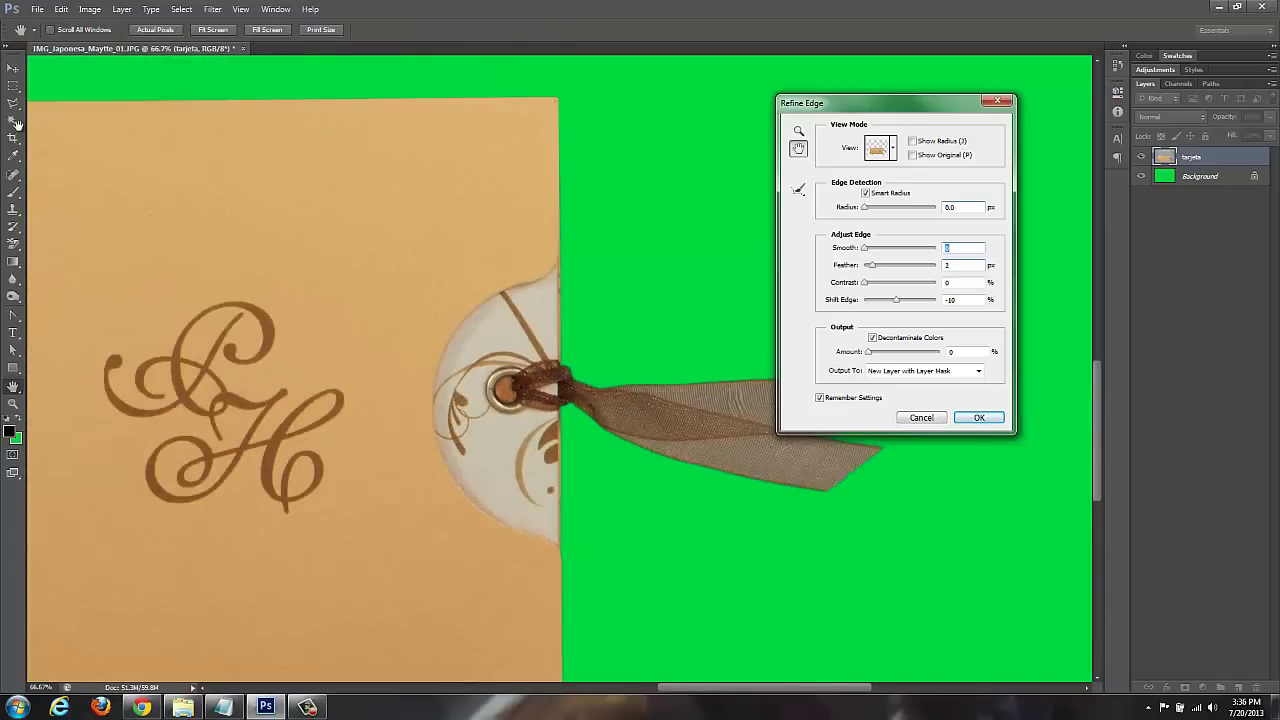
left_click_drag(507, 390, 425, 235)
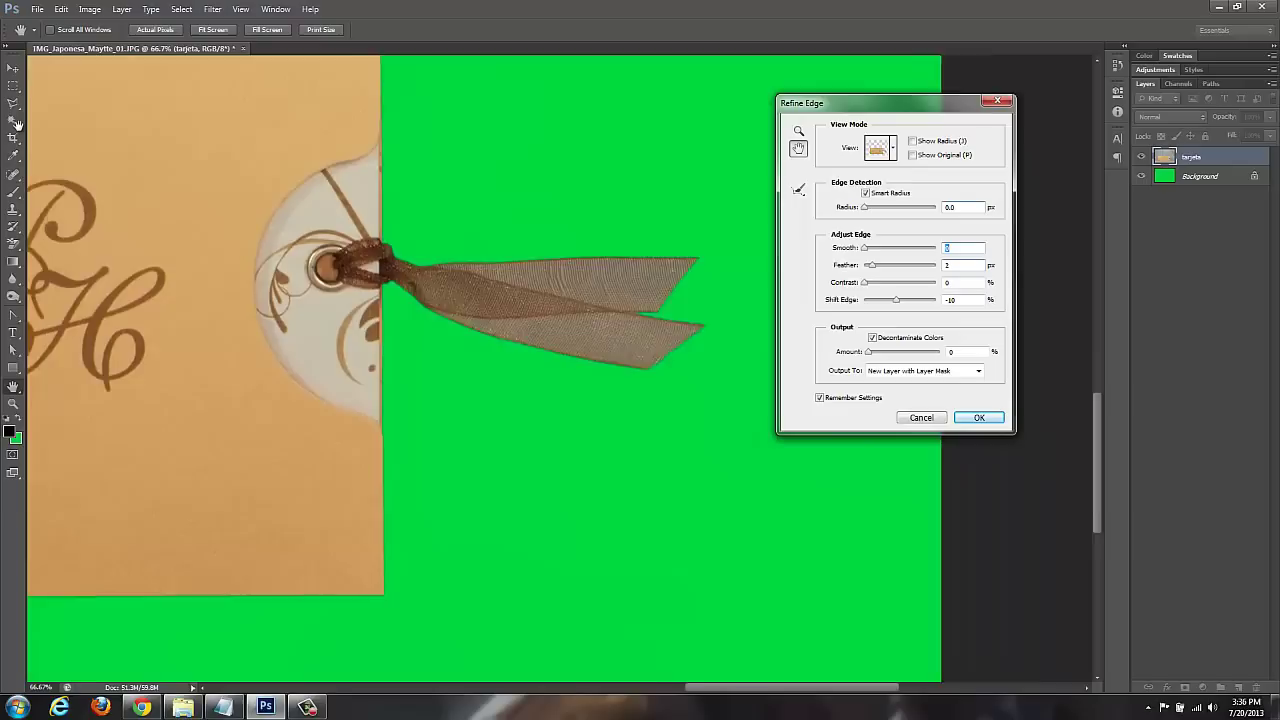
left_click_drag(400, 300, 607, 370)
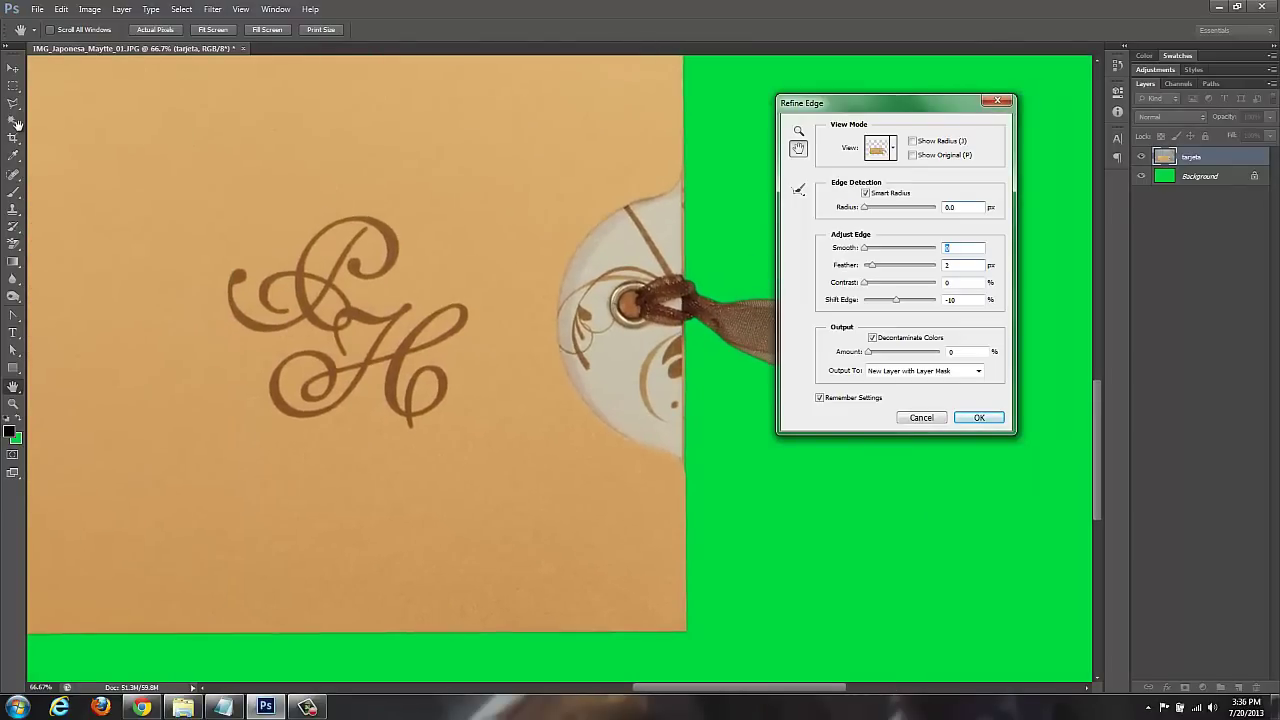
mouse_move(400, 300)
left_mouse_down()
mouse_move(537, 315)
mouse_move(211, 340)
left_mouse_up()
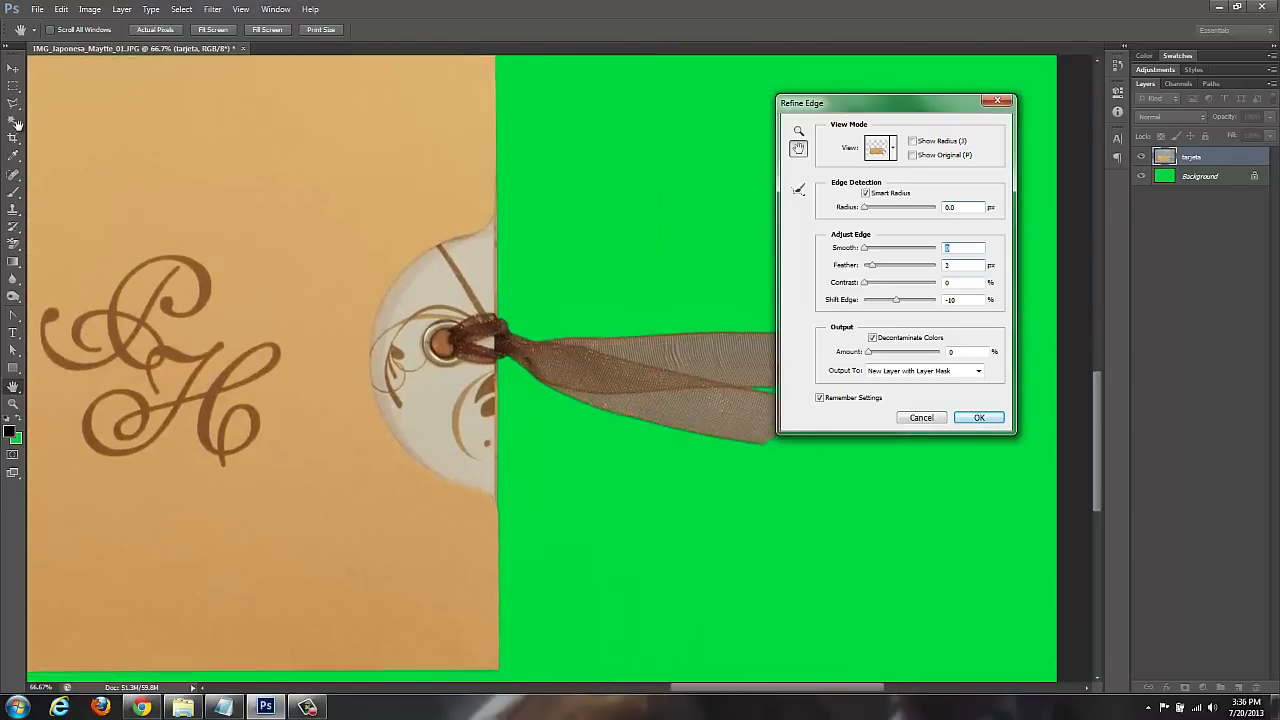
left_click_drag(500, 350, 343, 352)
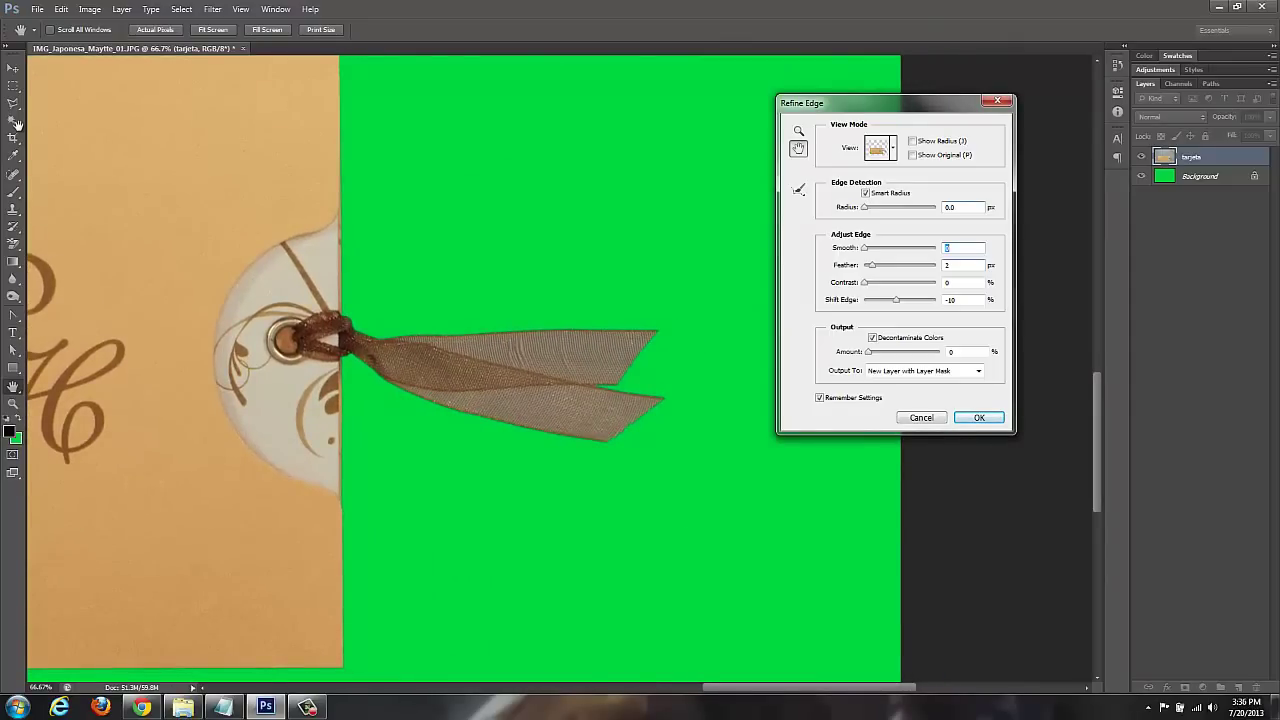
key("ctrl+plus")
key("ctrl+plus")
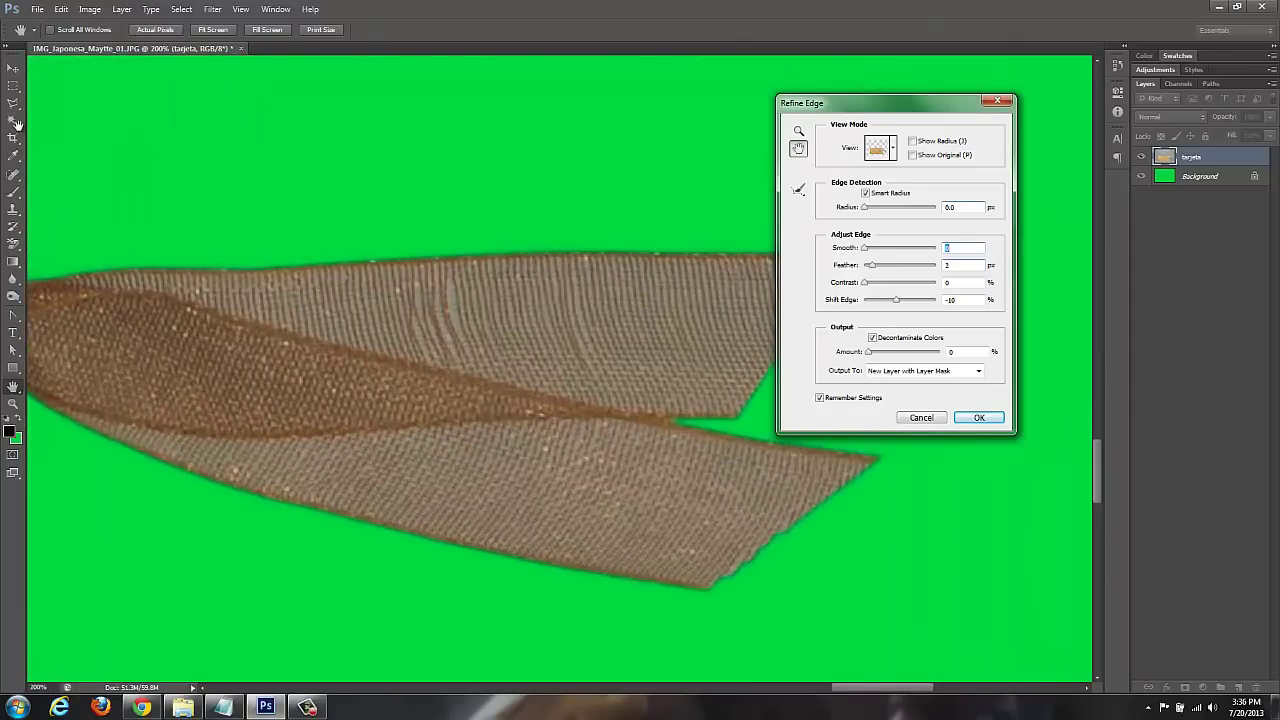
key("ctrl+minus")
key("ctrl+plus")
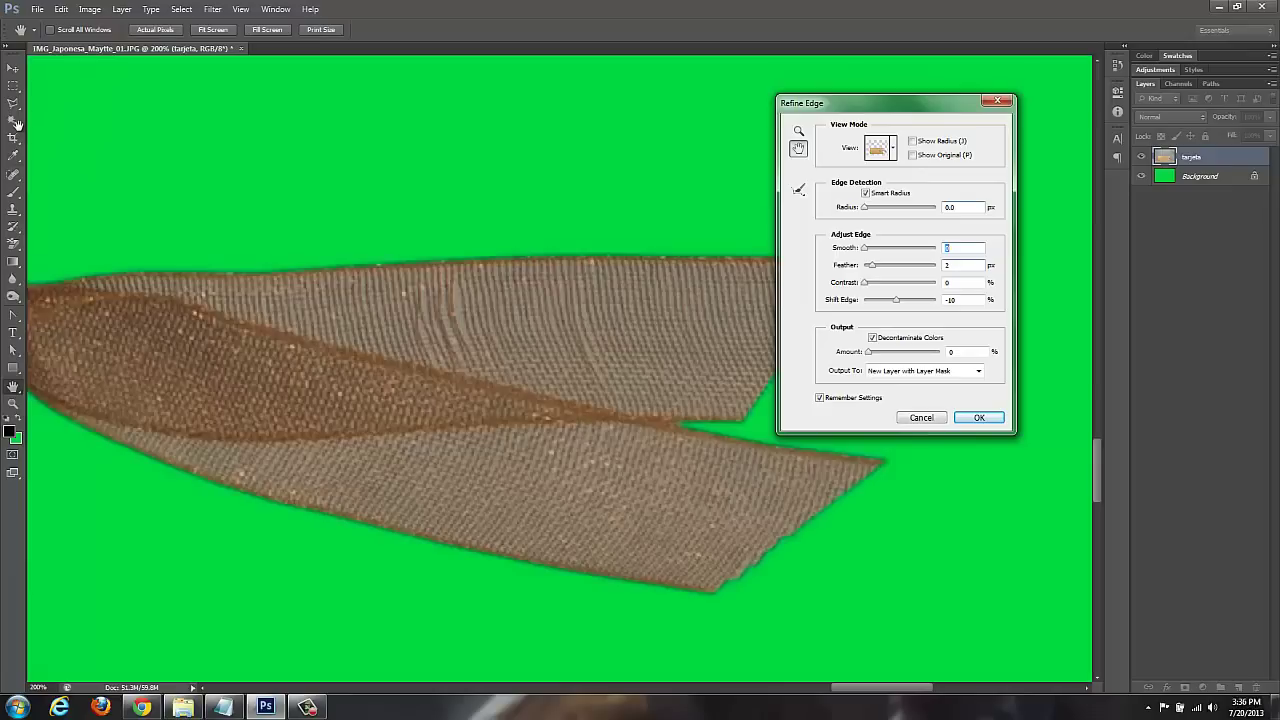
key("ctrl+minus")
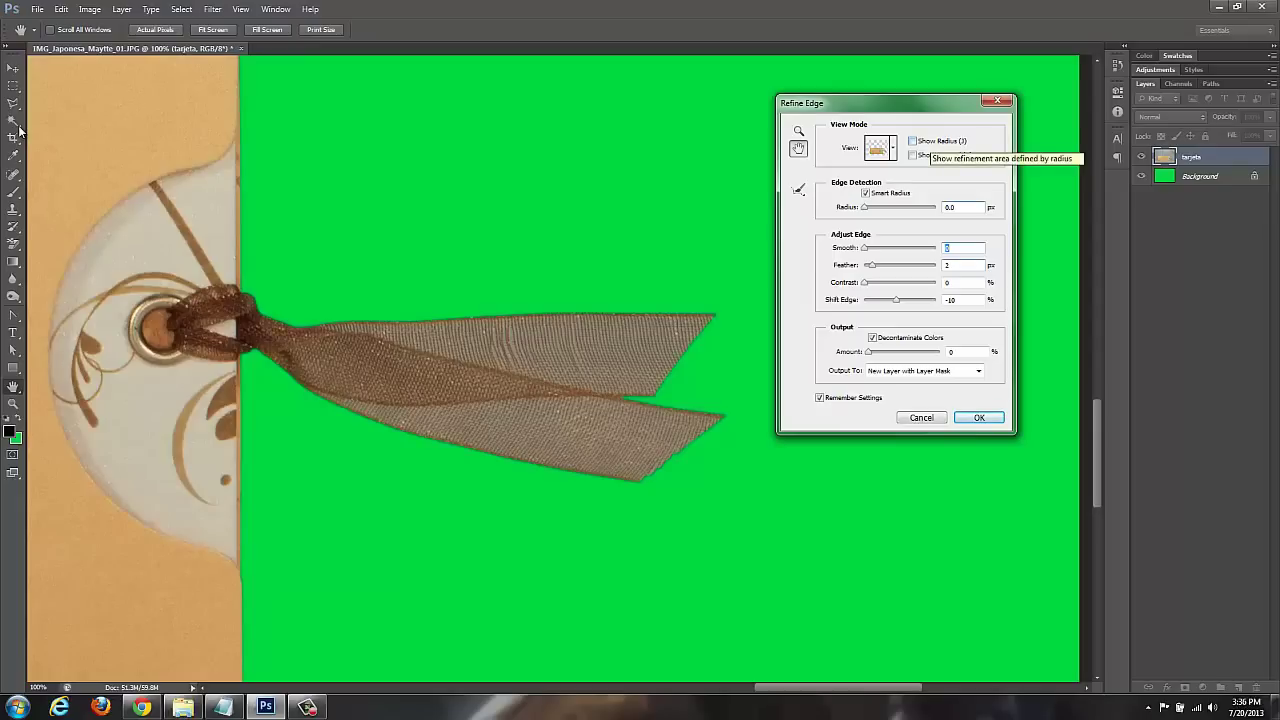
Show the radius band, set Radius to 0.5 px, and enlarge the Refine Radius brush
key("j")
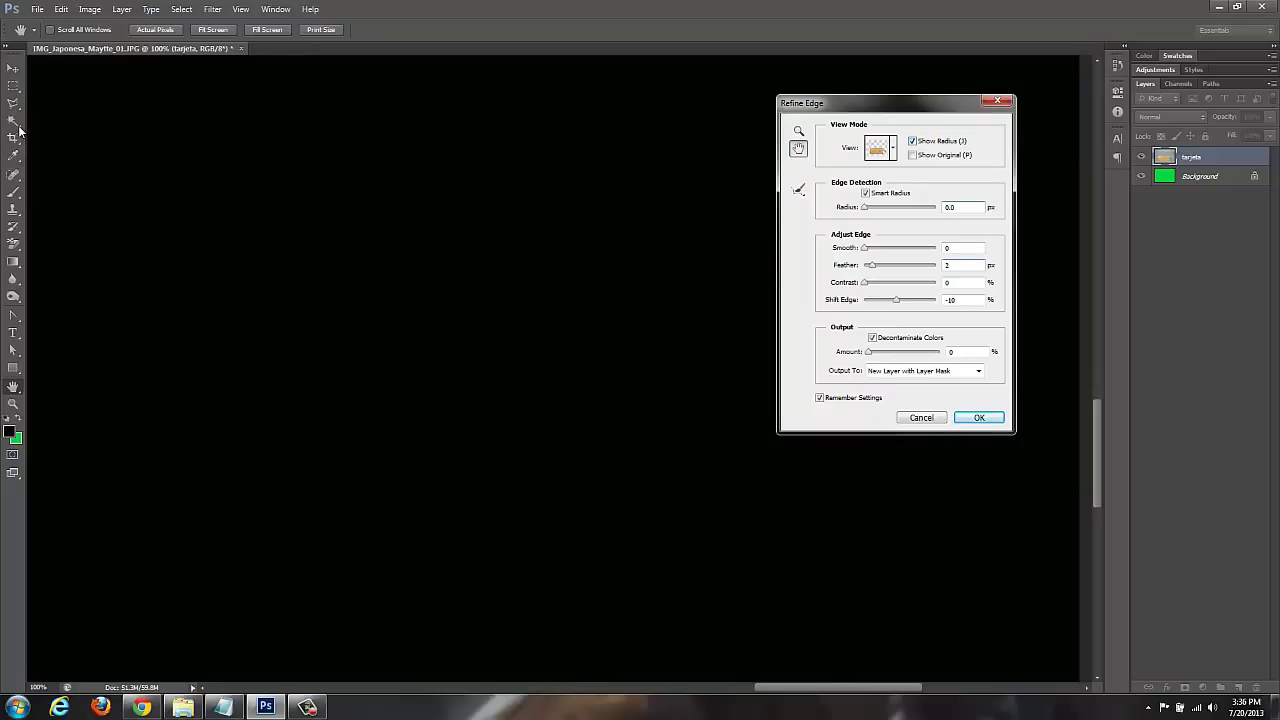
type("0.5")
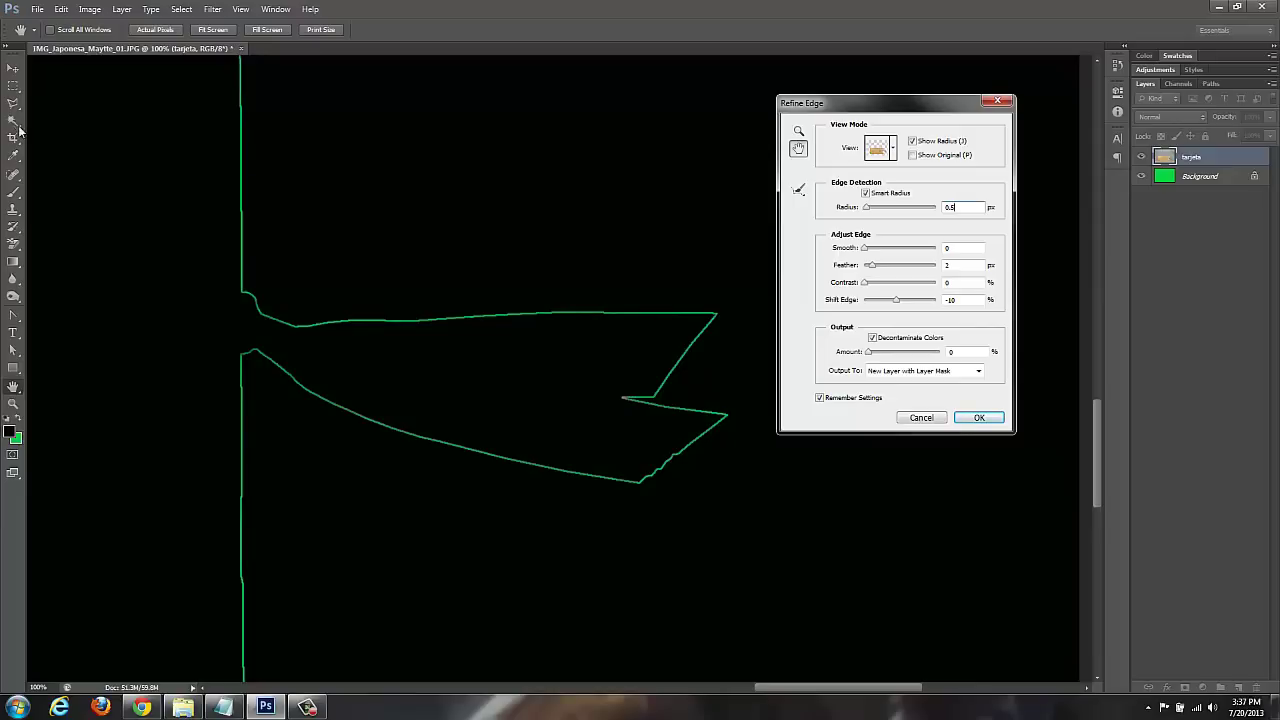
key("e")
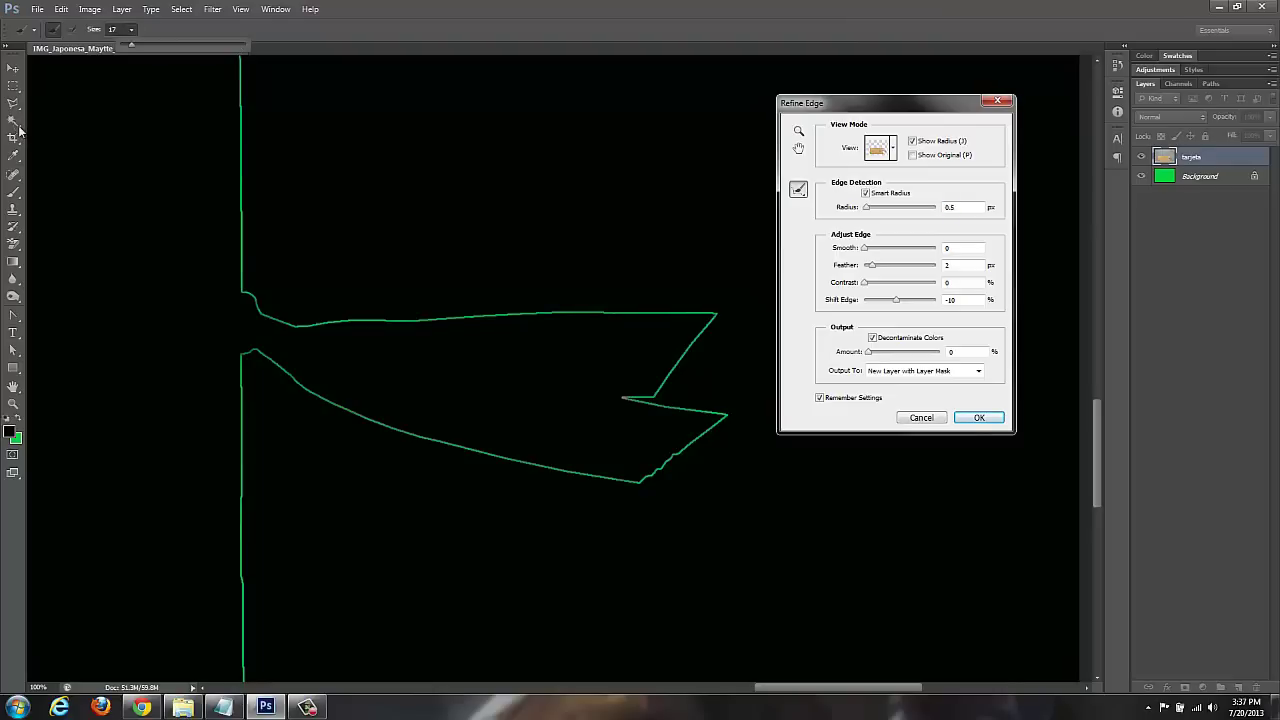
key("Up")
key("Up")
key("Up")
key("Return")
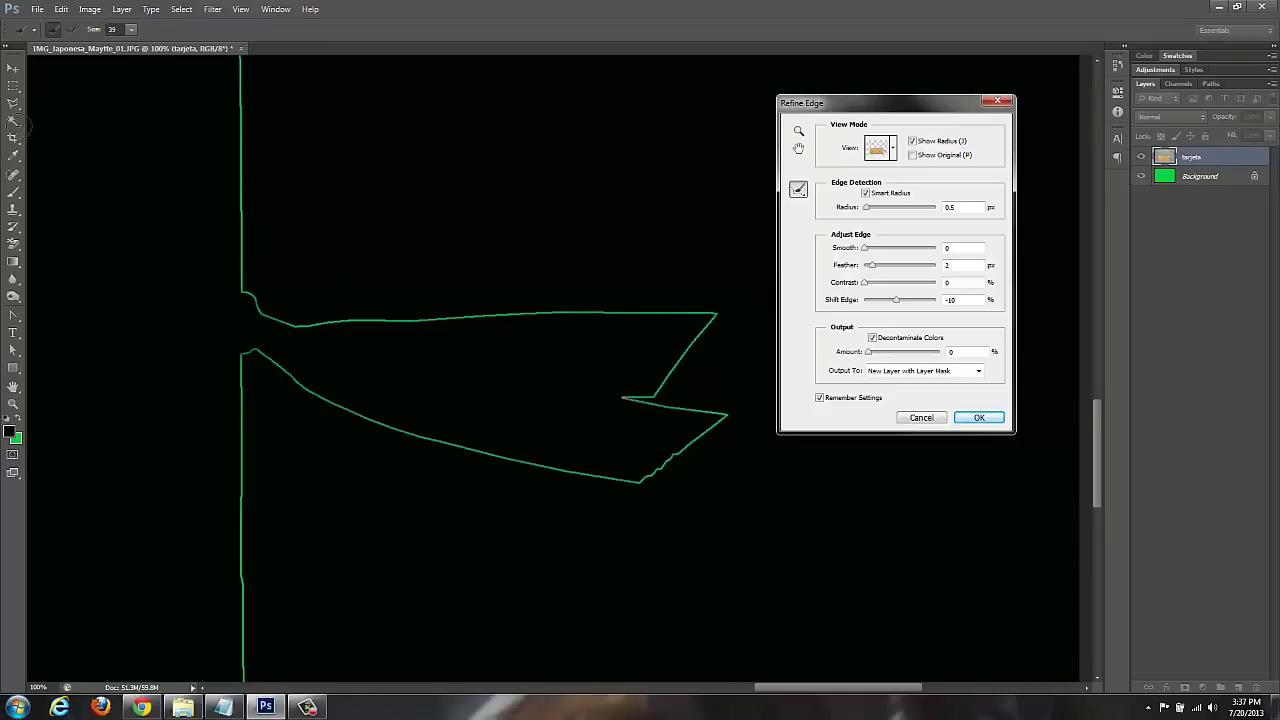
Paint the ribbon knot and tails into the refinement area, then set brush size 15
mouse_move(255, 330)
left_mouse_down()
mouse_move(305, 362)
mouse_move(365, 335)
left_mouse_up()
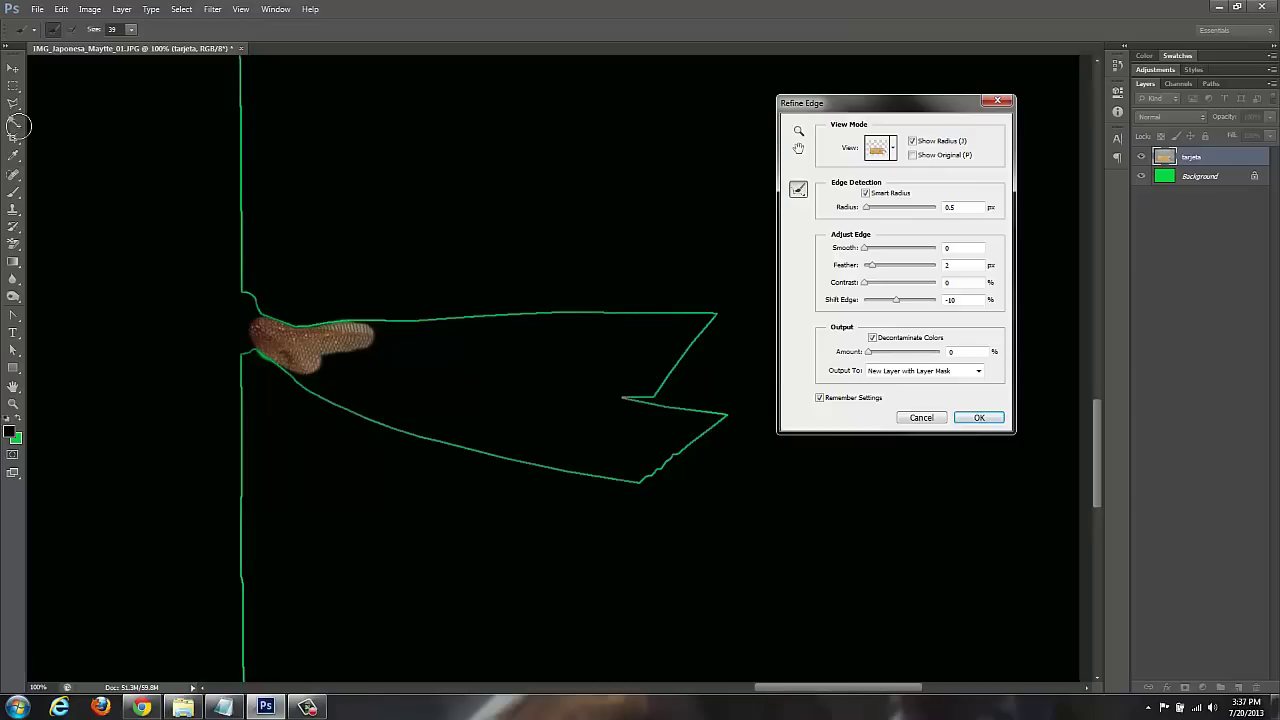
mouse_move(365, 335)
left_mouse_down()
mouse_move(552, 332)
mouse_move(660, 378)
mouse_move(585, 396)
mouse_move(610, 345)
mouse_move(560, 370)
mouse_move(310, 365)
left_mouse_up()
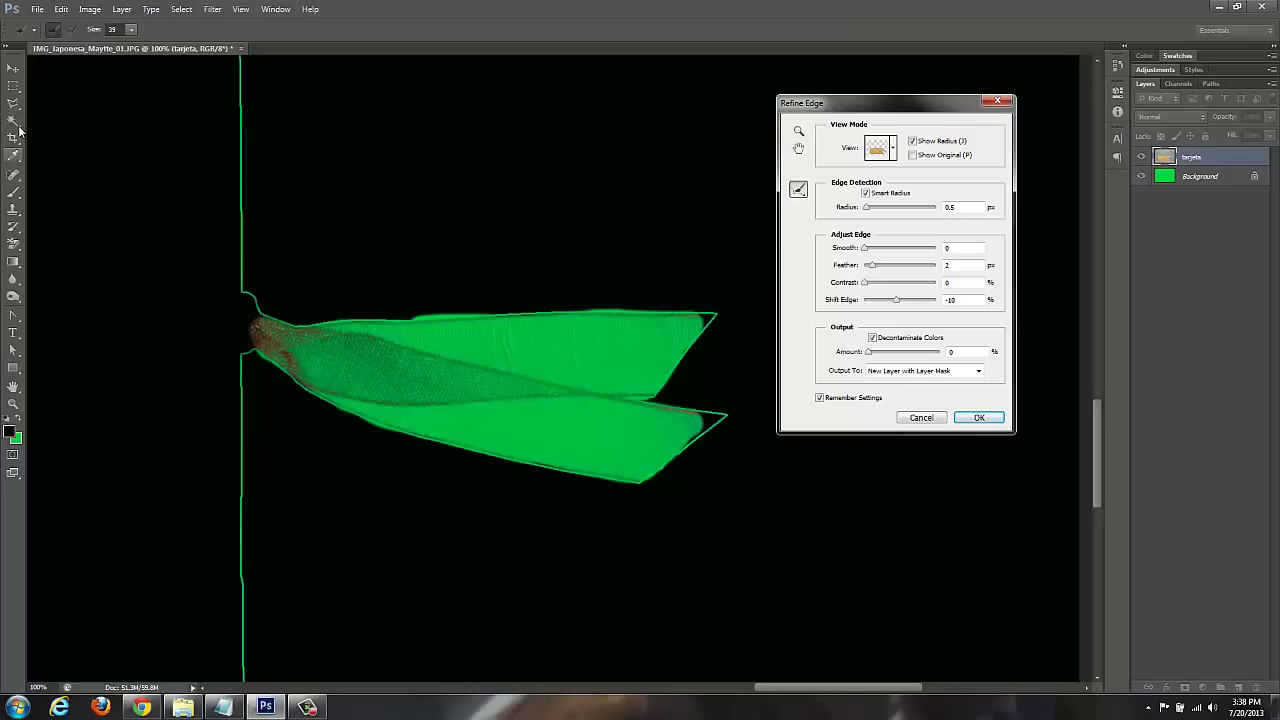
left_click(130, 29)
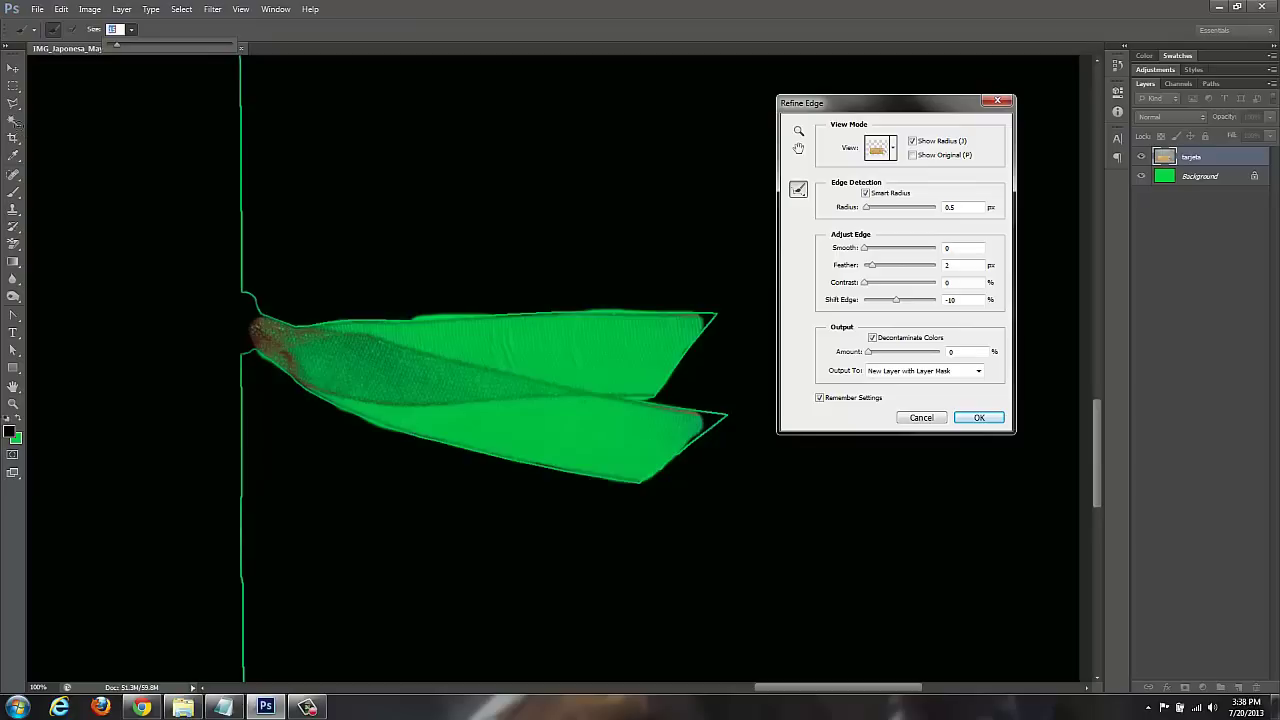
key("Return")
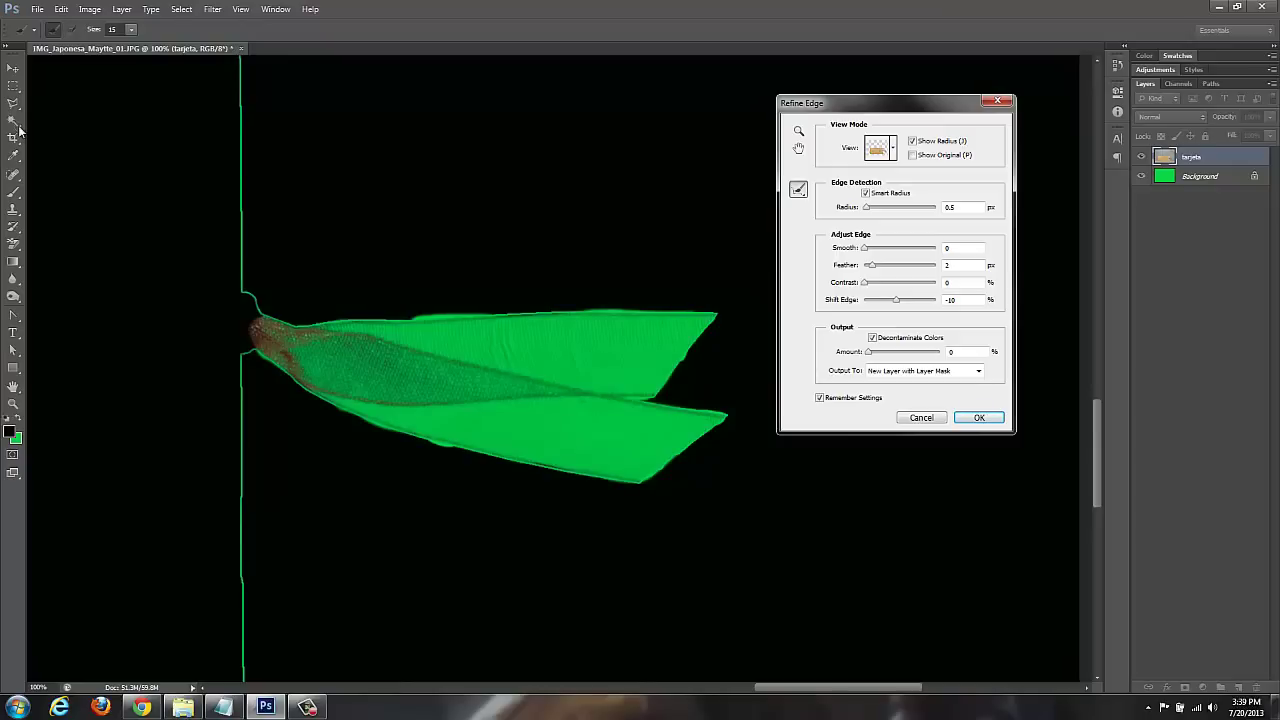
Erase refinements along the ribbon's upper edge and preview the whole layer over green
left_click(798, 189)
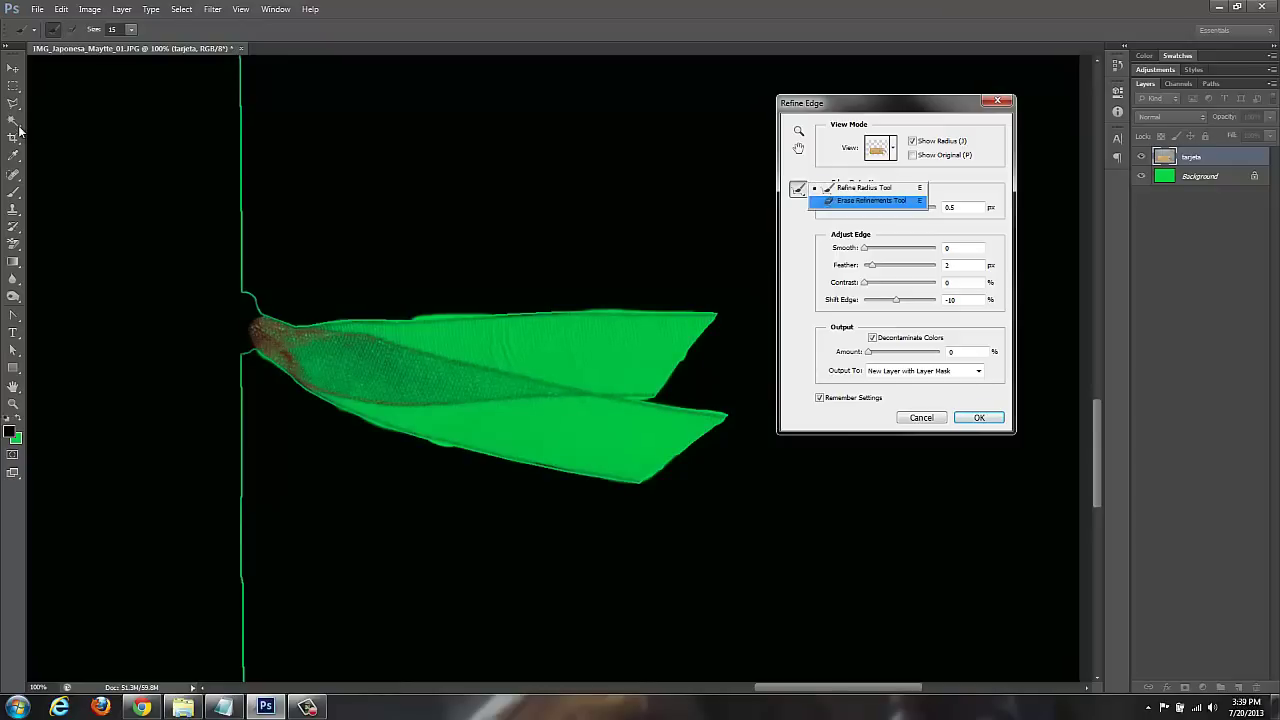
left_click(870, 200)
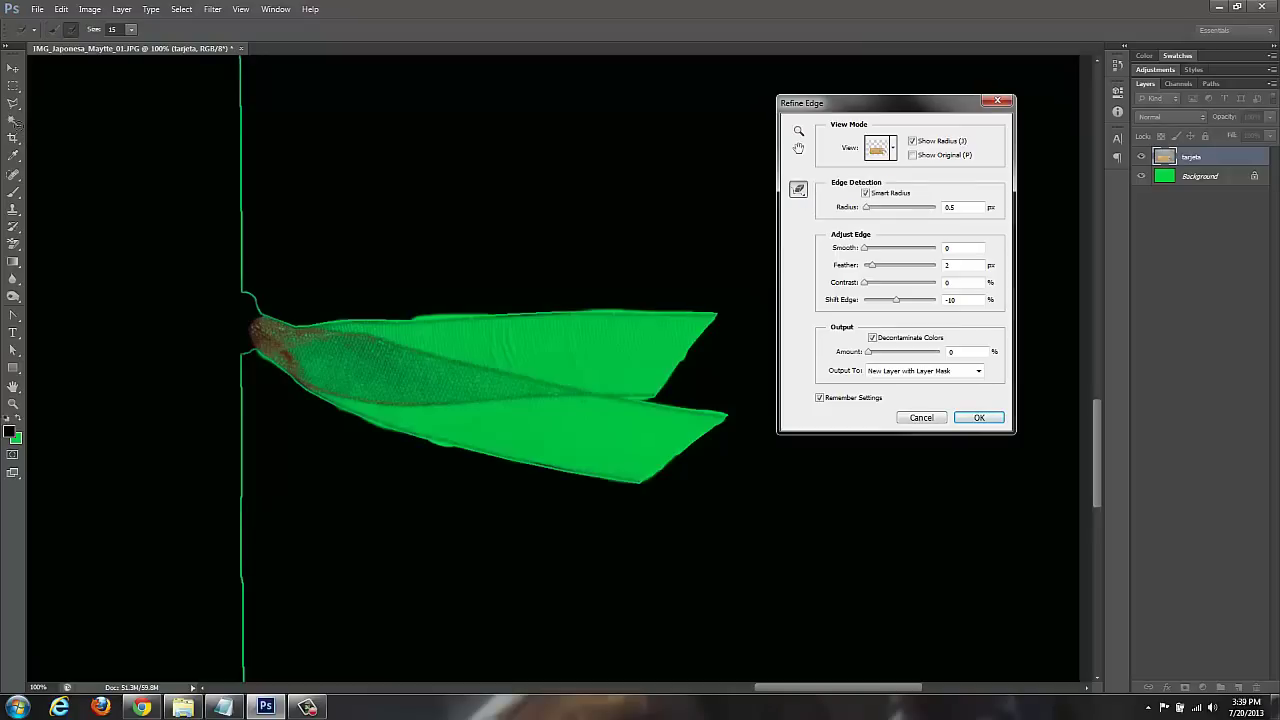
left_click_drag(418, 317, 458, 315)
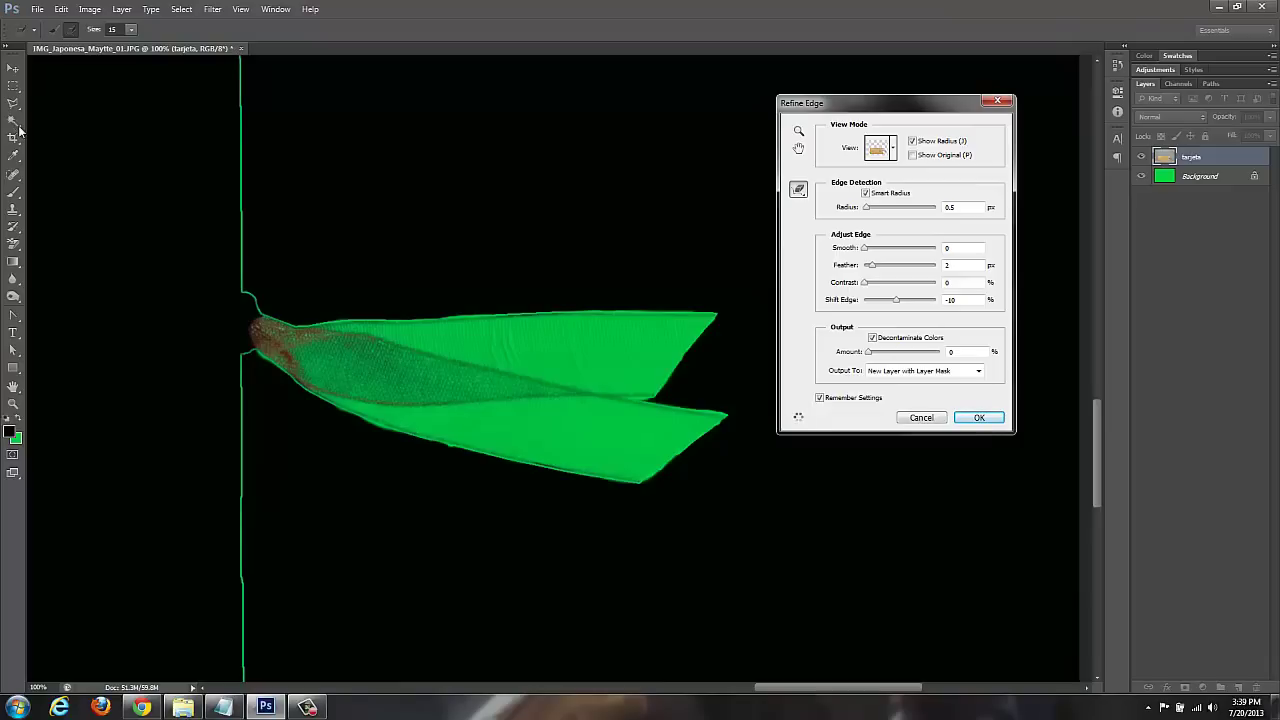
key("e")
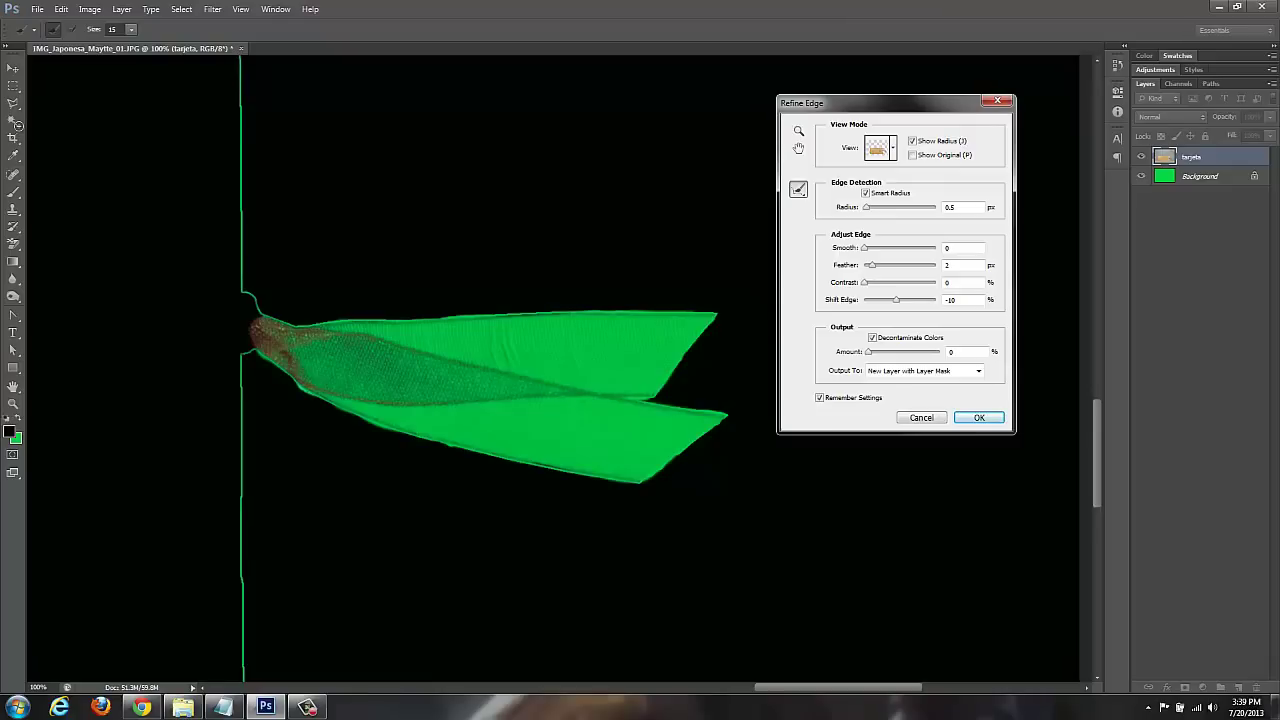
key("e")
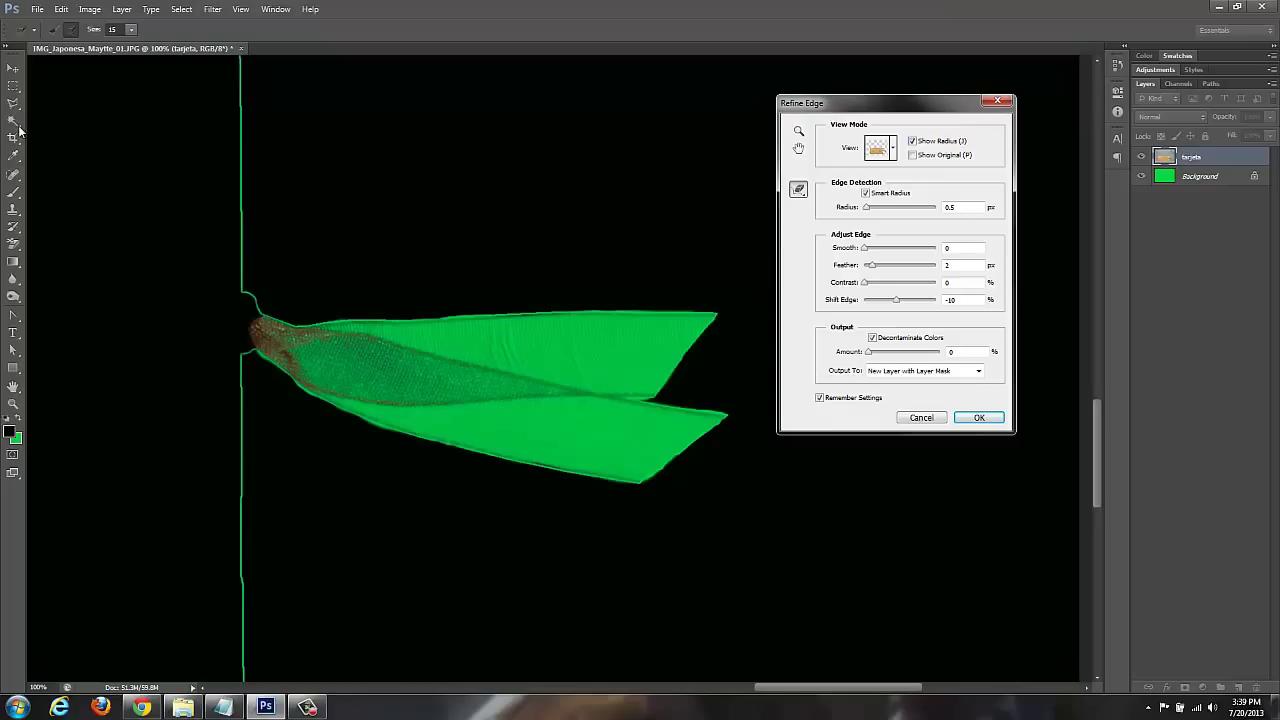
key("r")
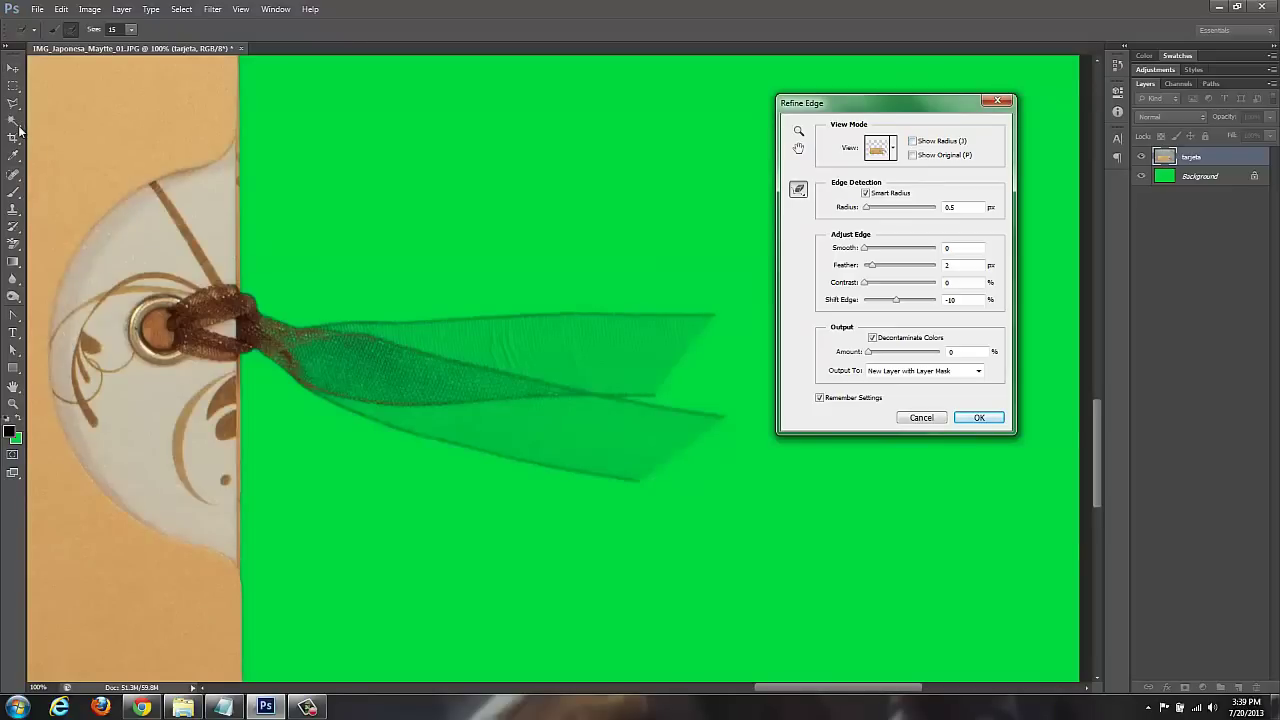
key("h")
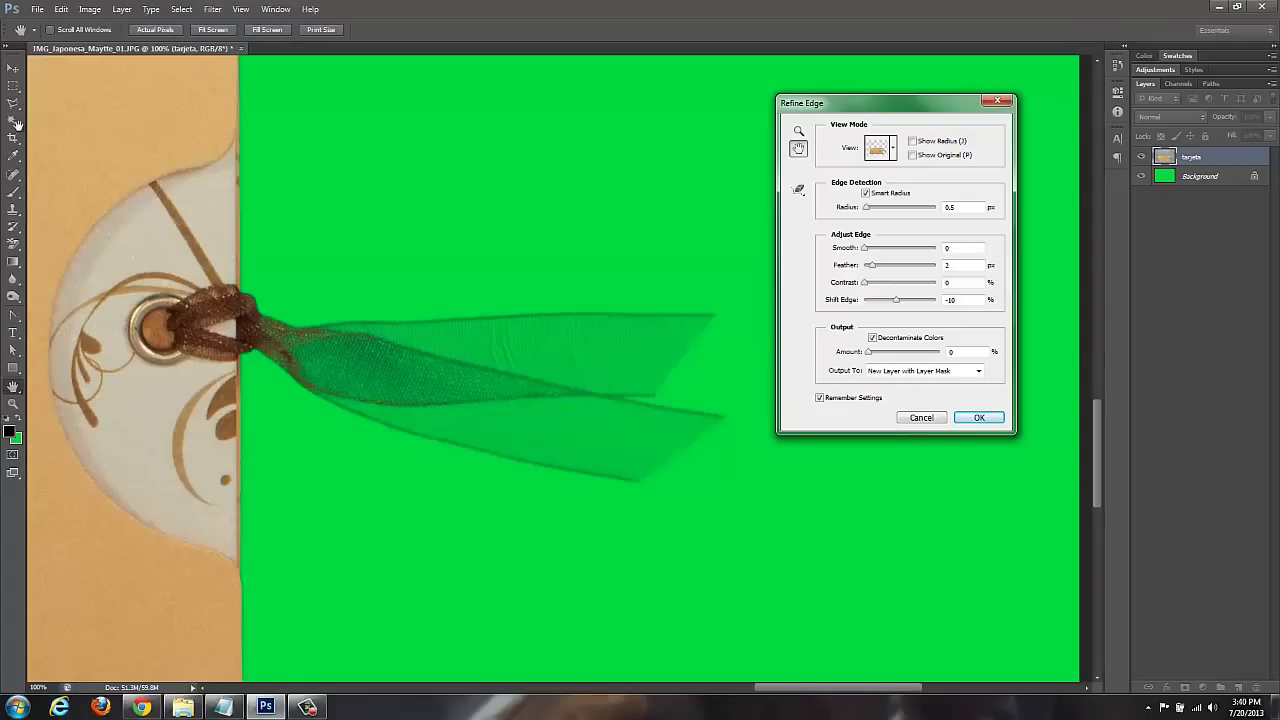
key("ctrl+minus")
key("ctrl+minus")
key("ctrl+minus")
key("ctrl+plus")
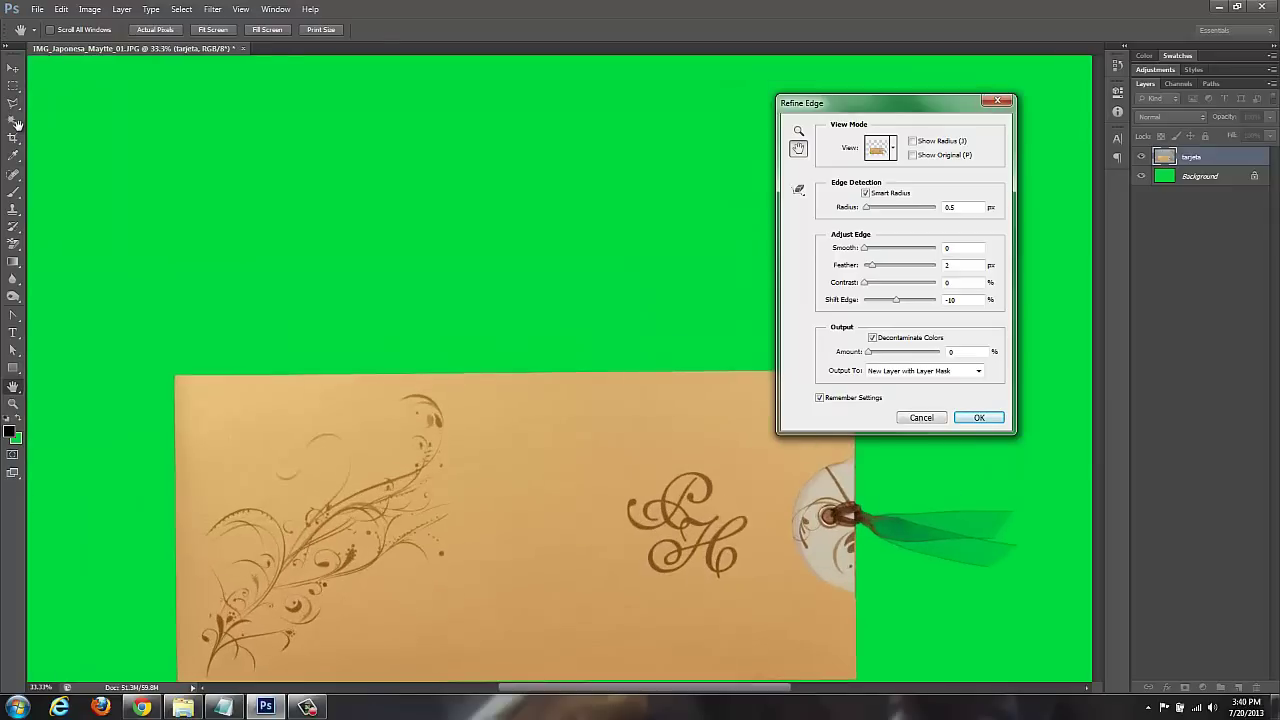
key("ctrl+plus")
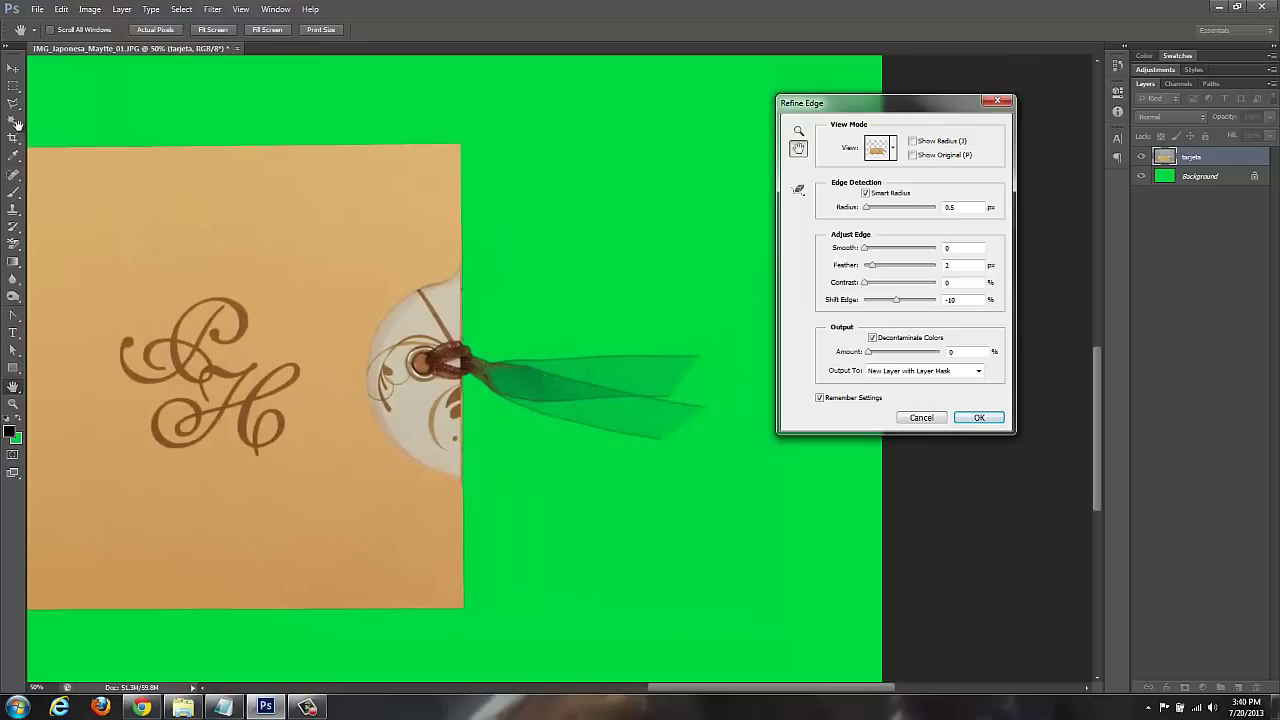
key("ctrl+plus")
key("alt+Down")
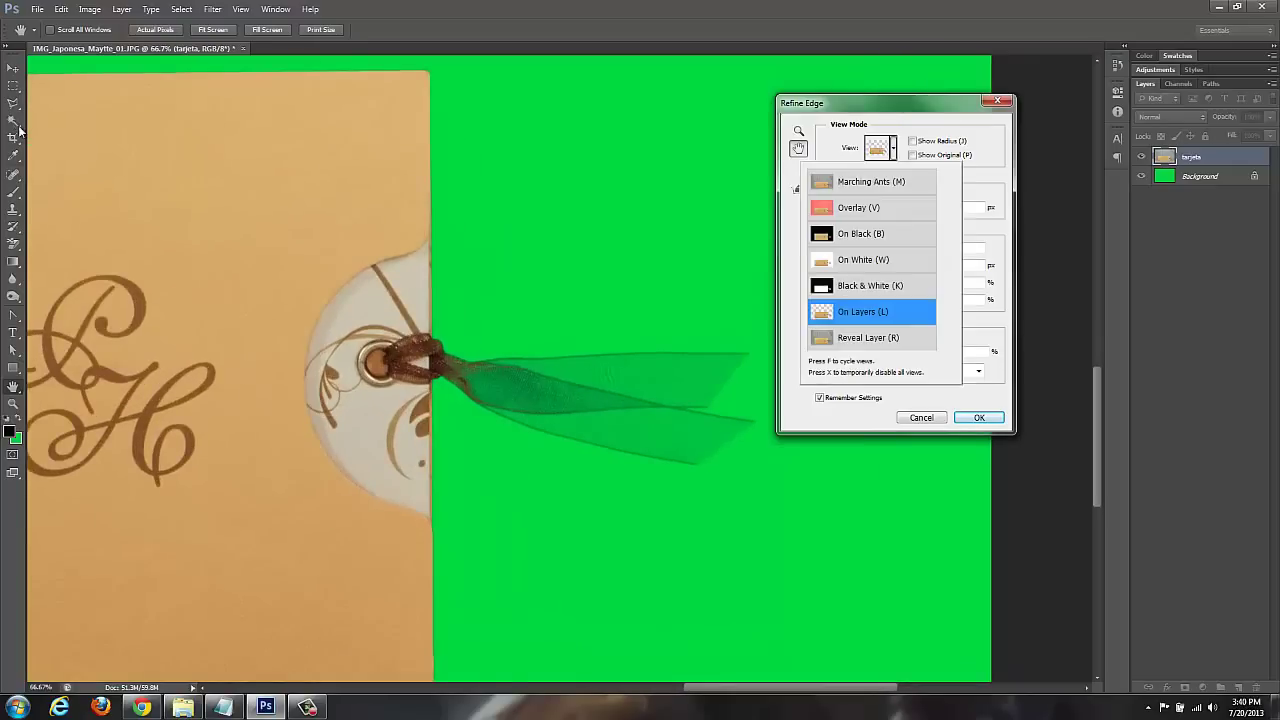
key("Up")
key("Up")
key("Up")
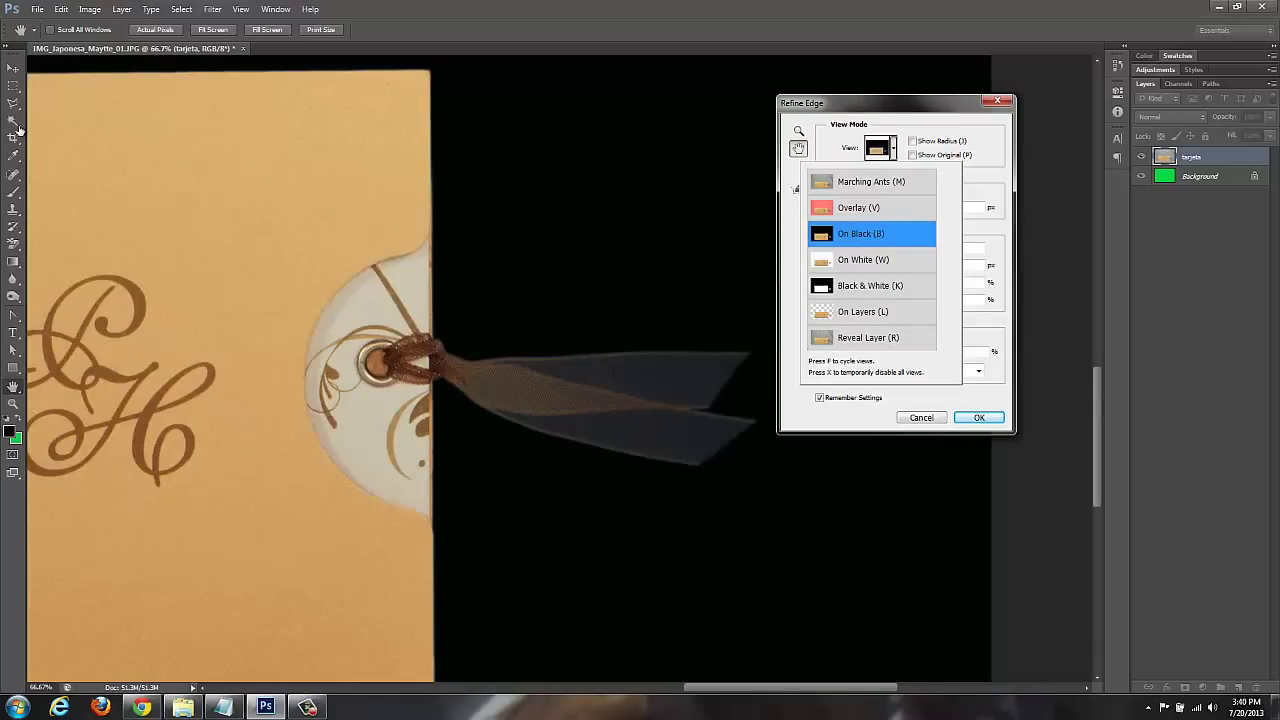
key("Down")
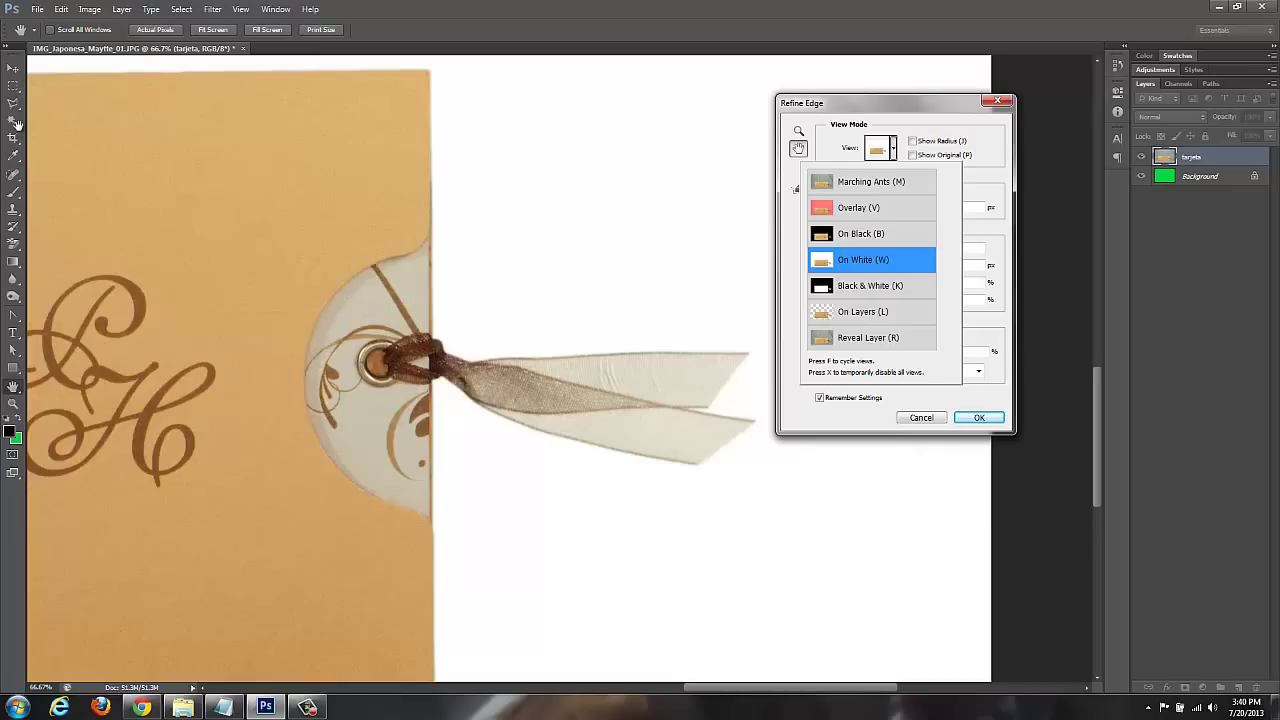
key("Up")
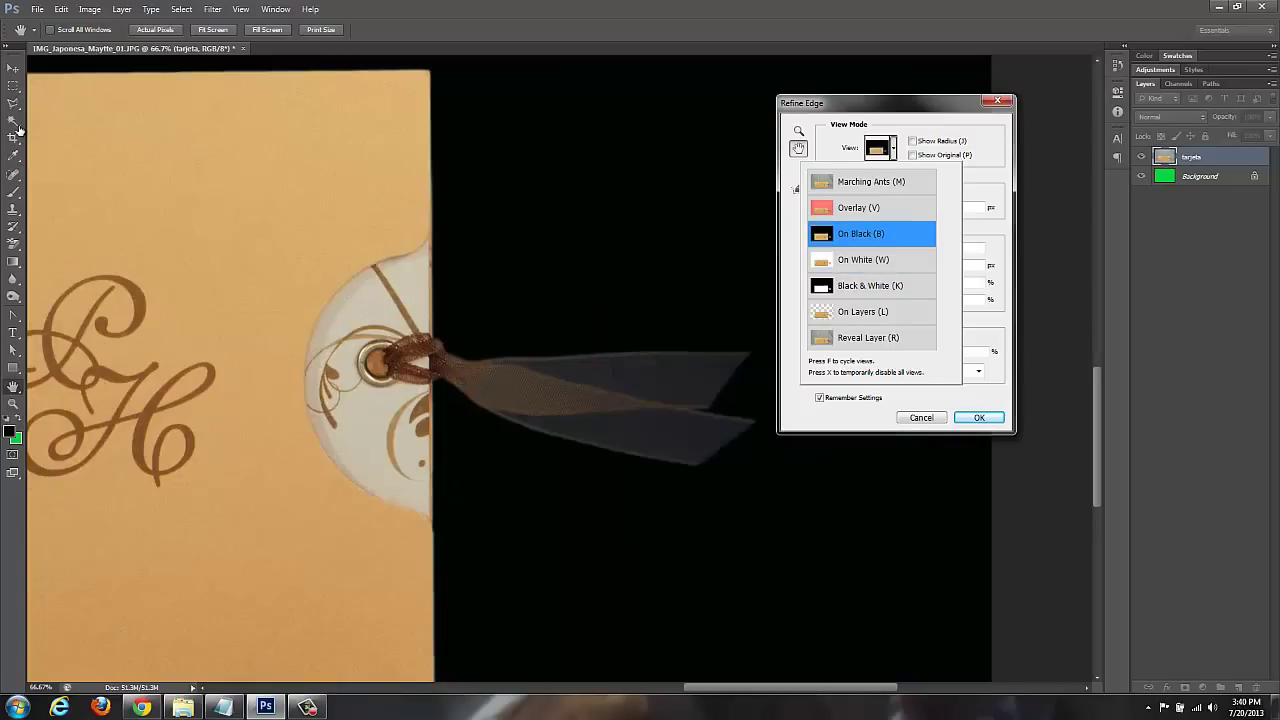
key("Down")
key("Down")
key("Down")
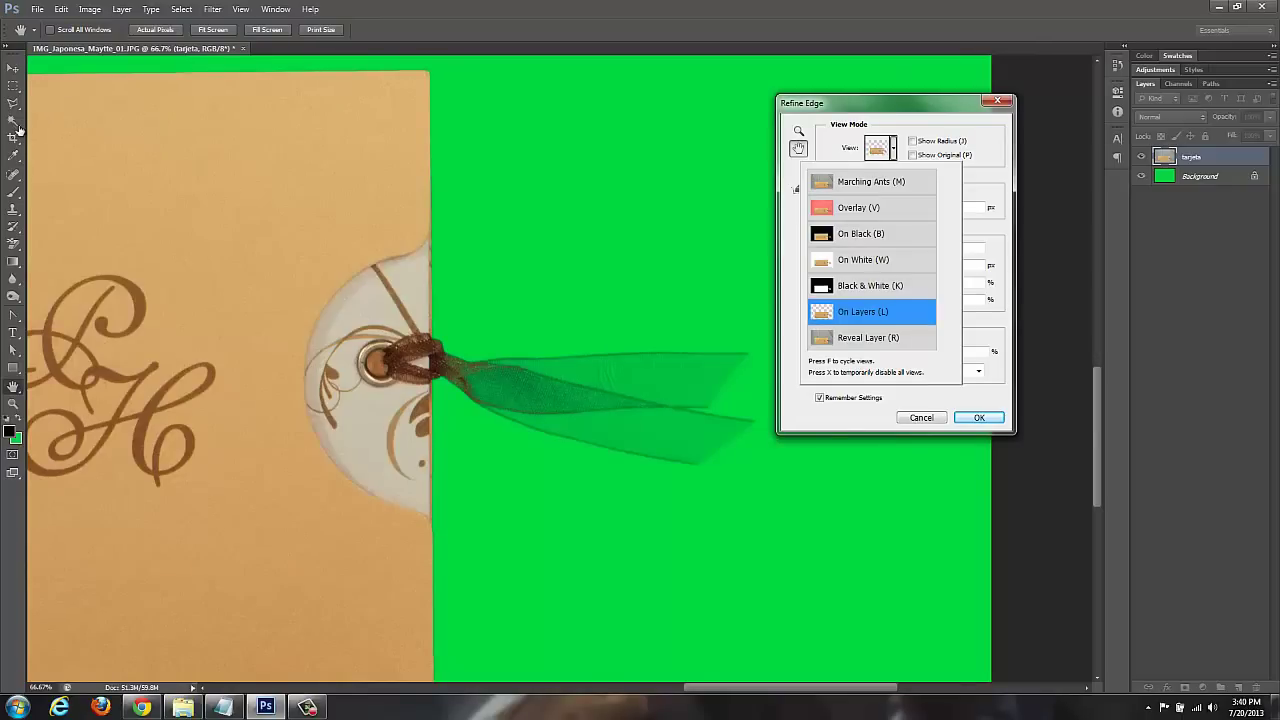
key("Return")
key("p")
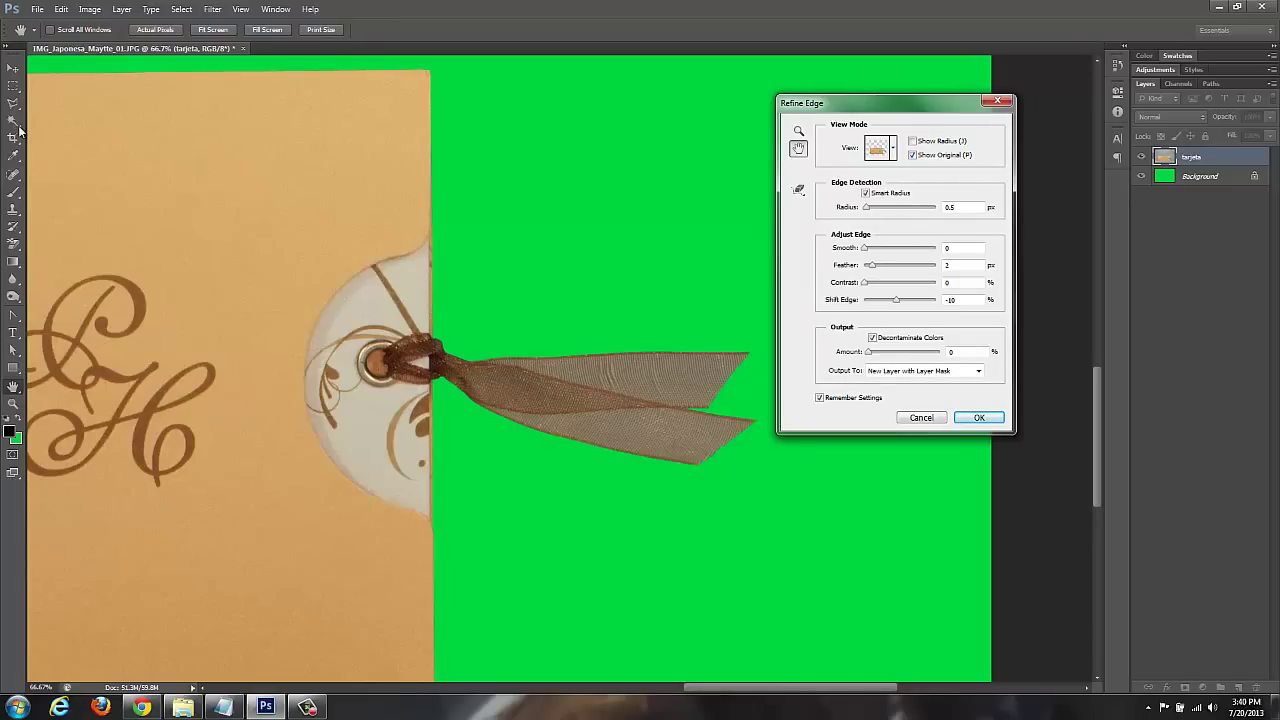
left_click(912, 155)
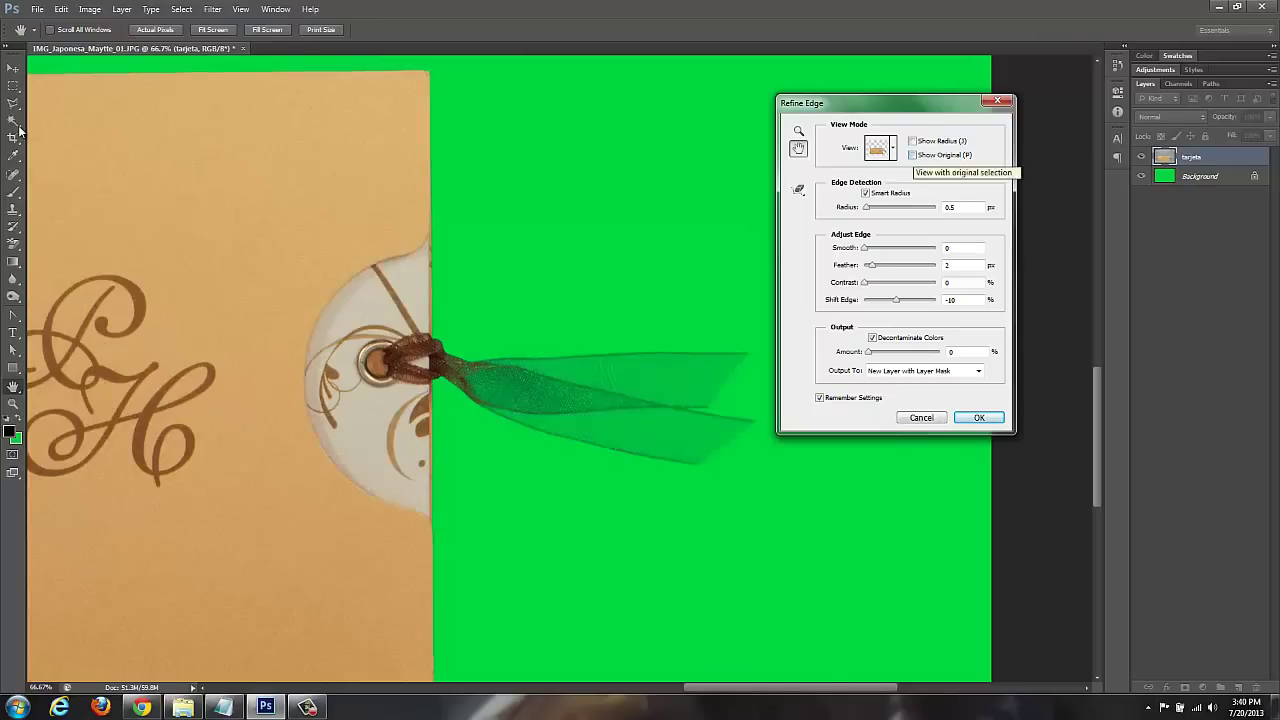
key("p")
key("p")
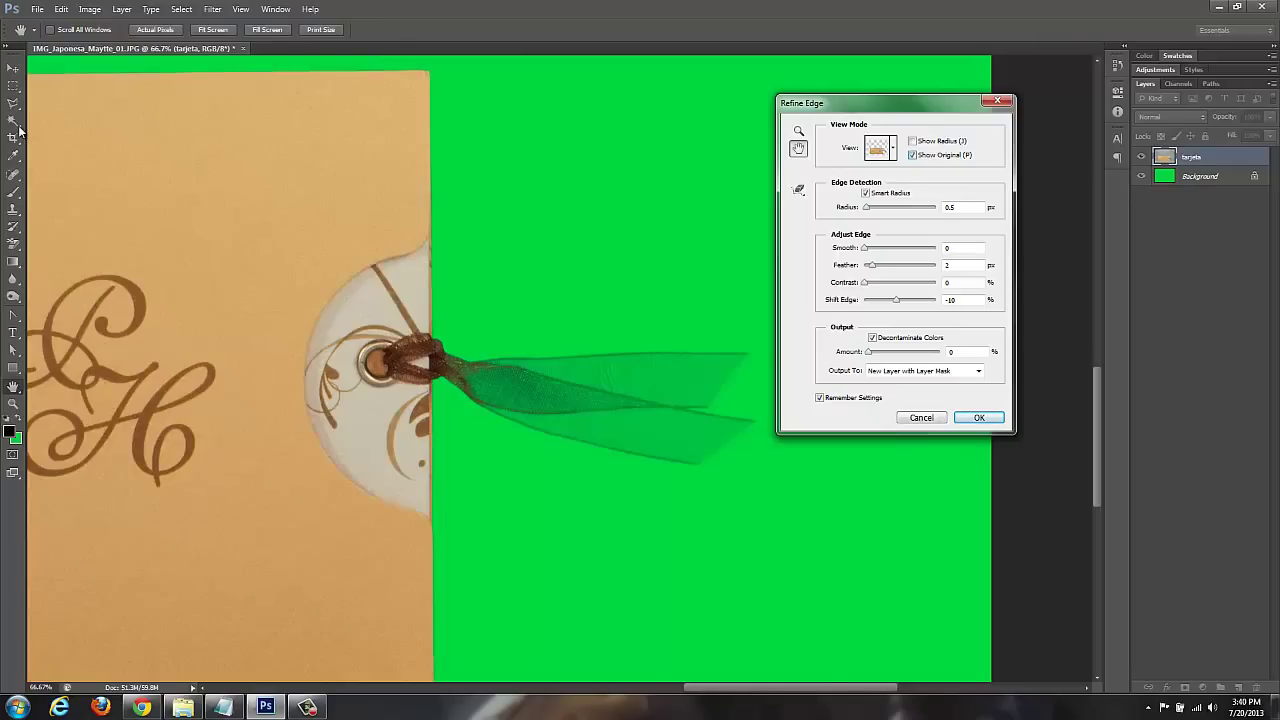
key("p")
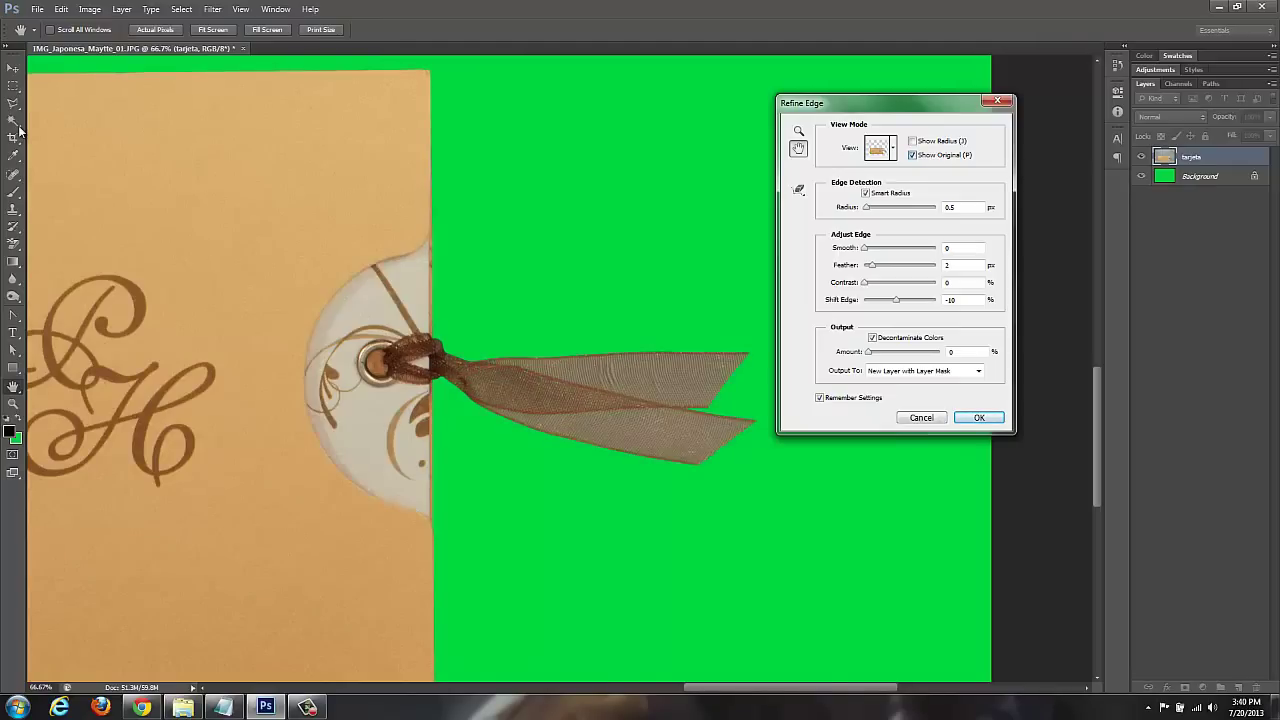
key("p")
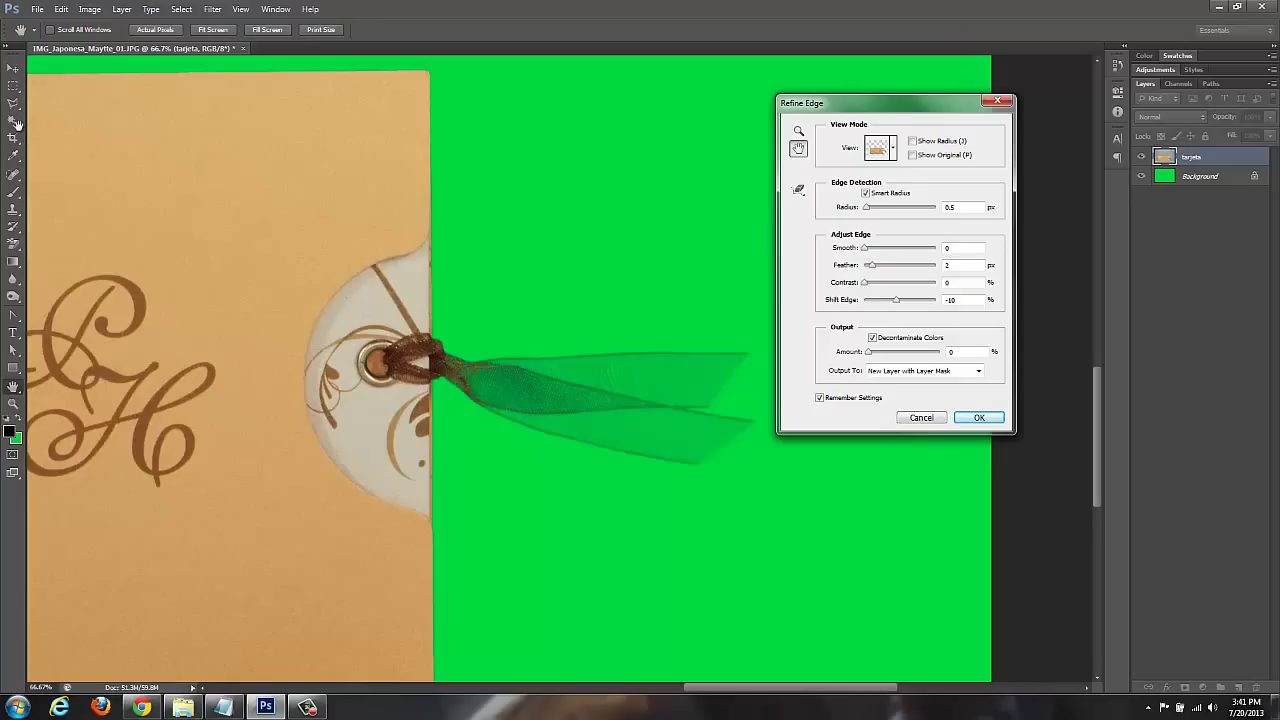
key("p")
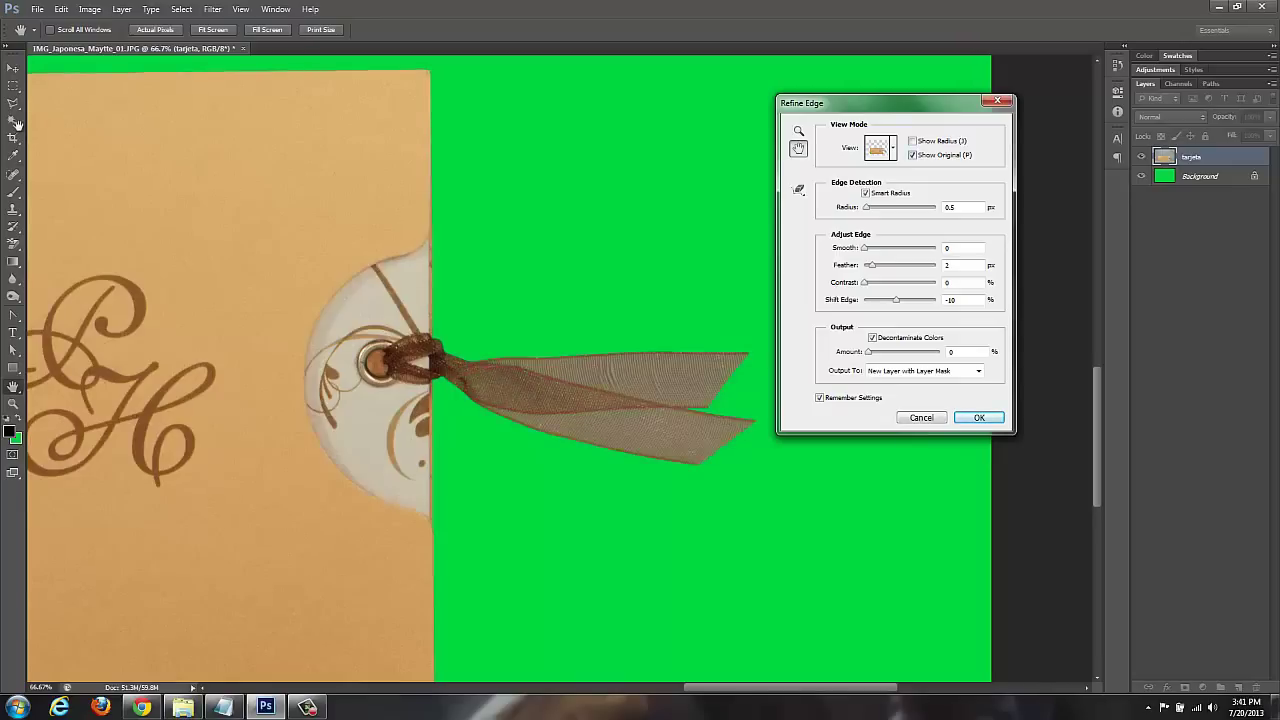
key("f")
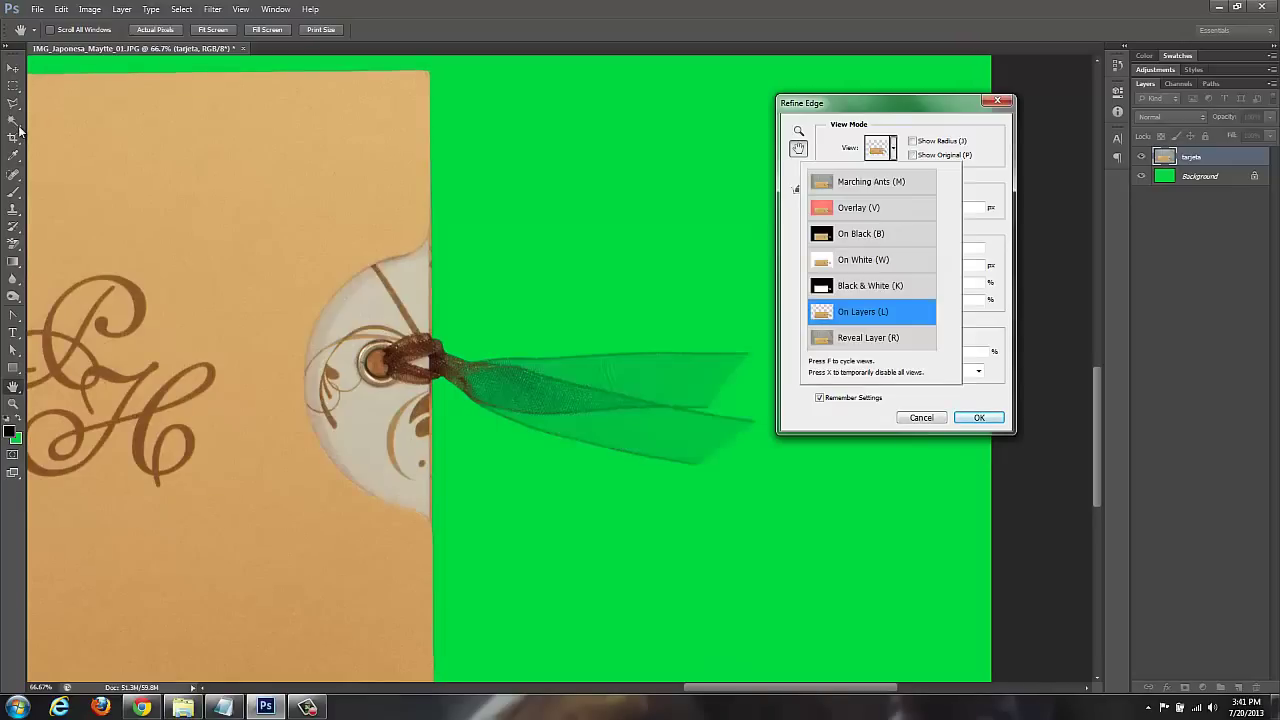
key("f")
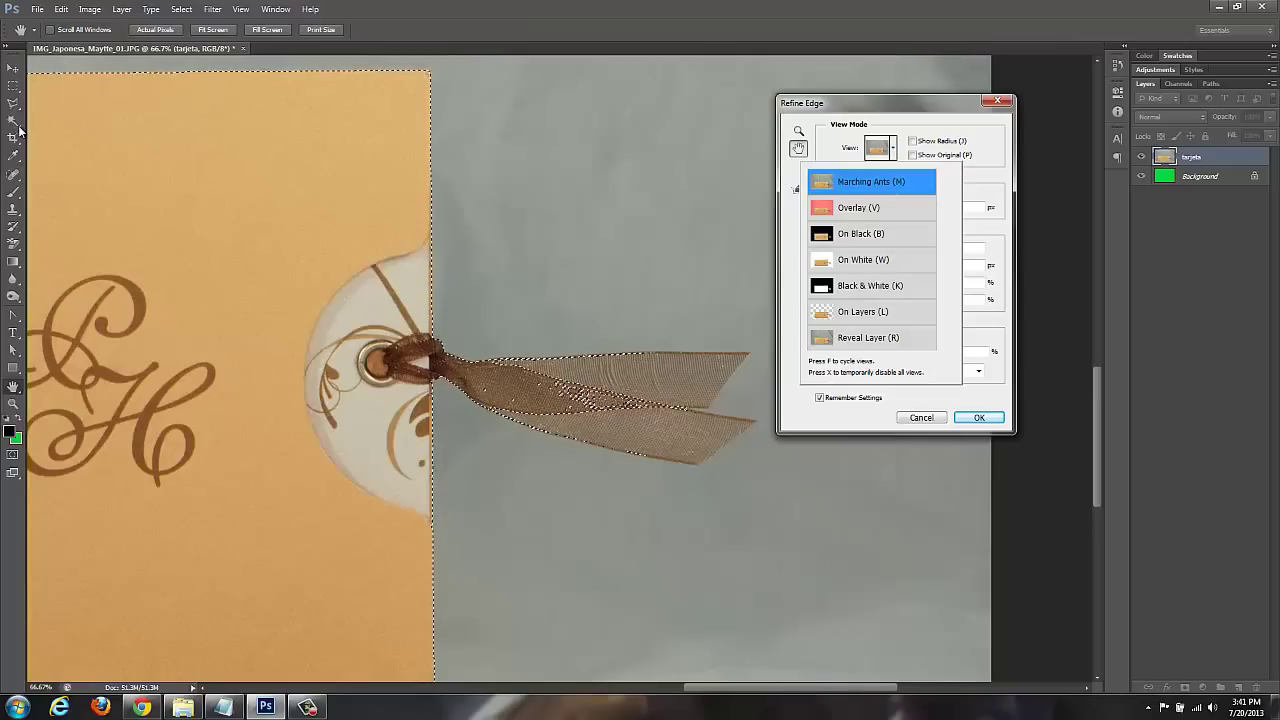
key("Escape")
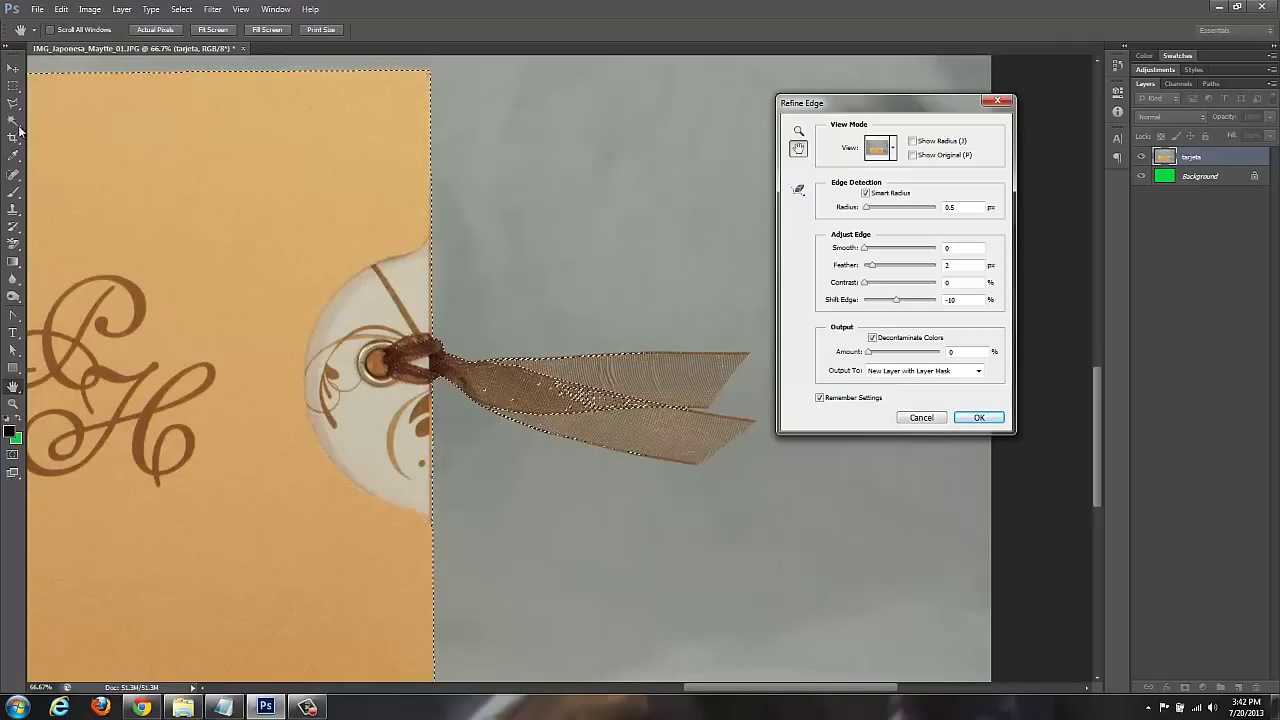
left_click(893, 148)
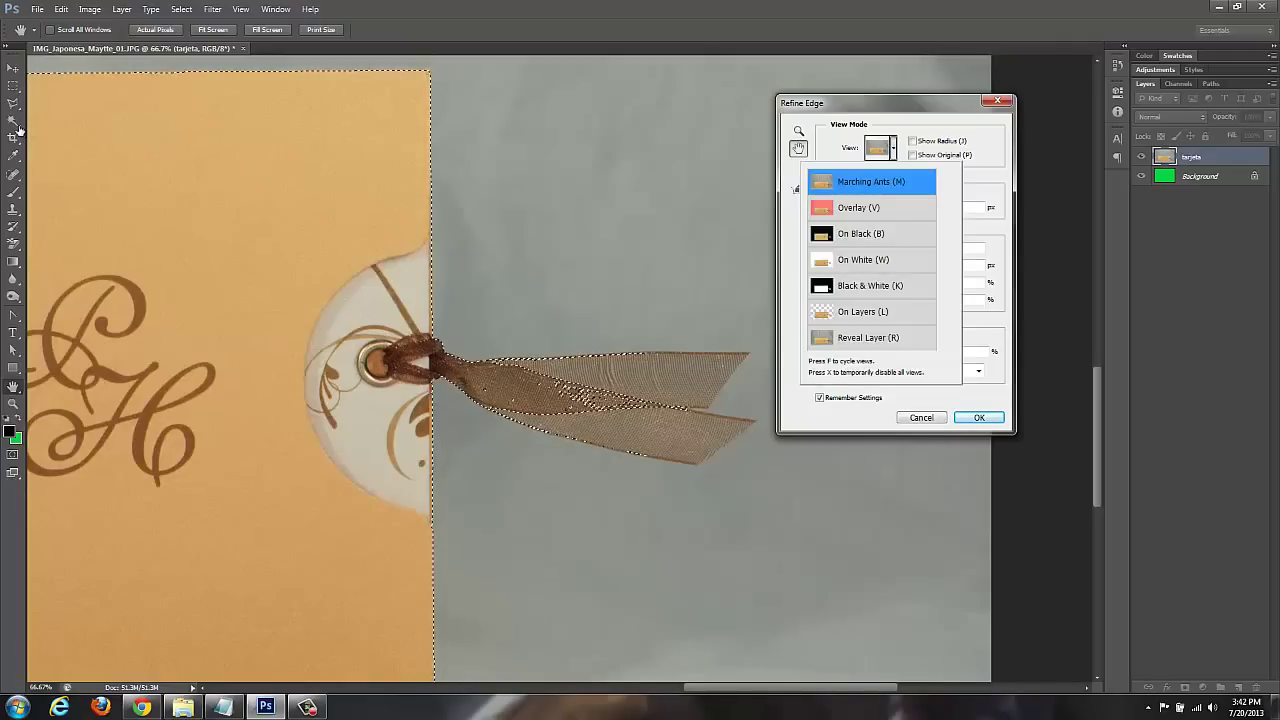
key("l")
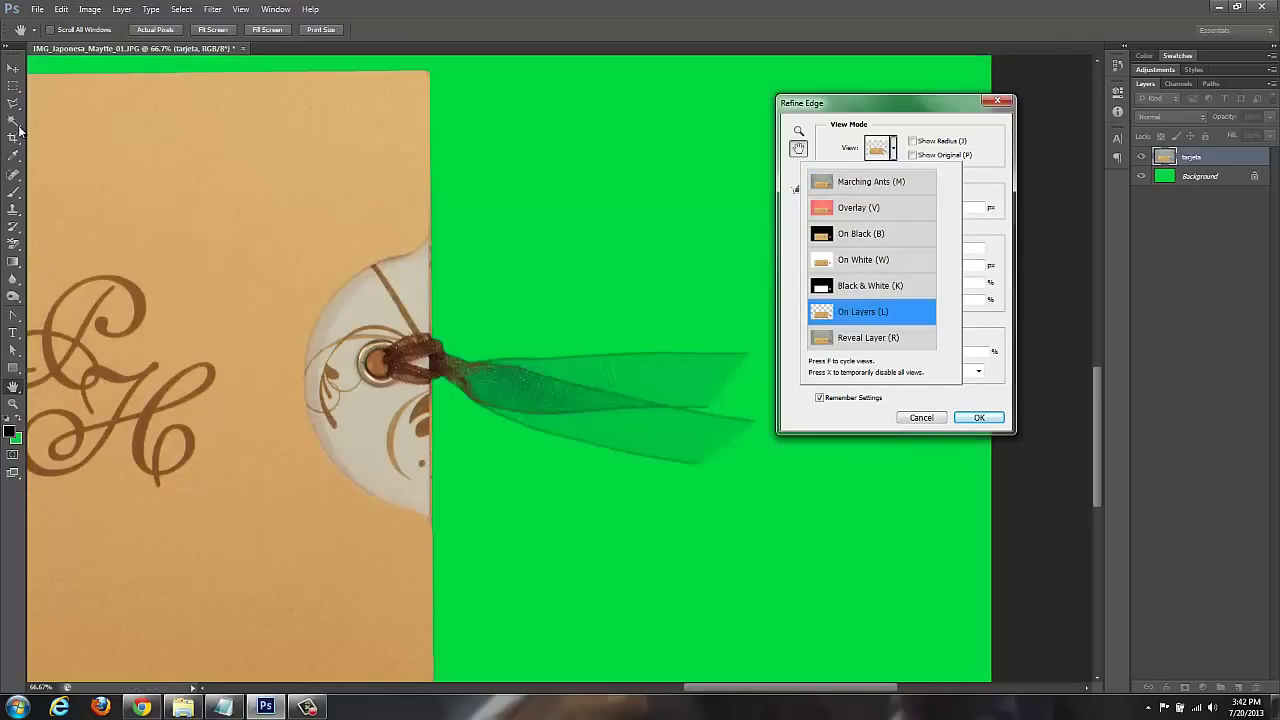
key("Return")
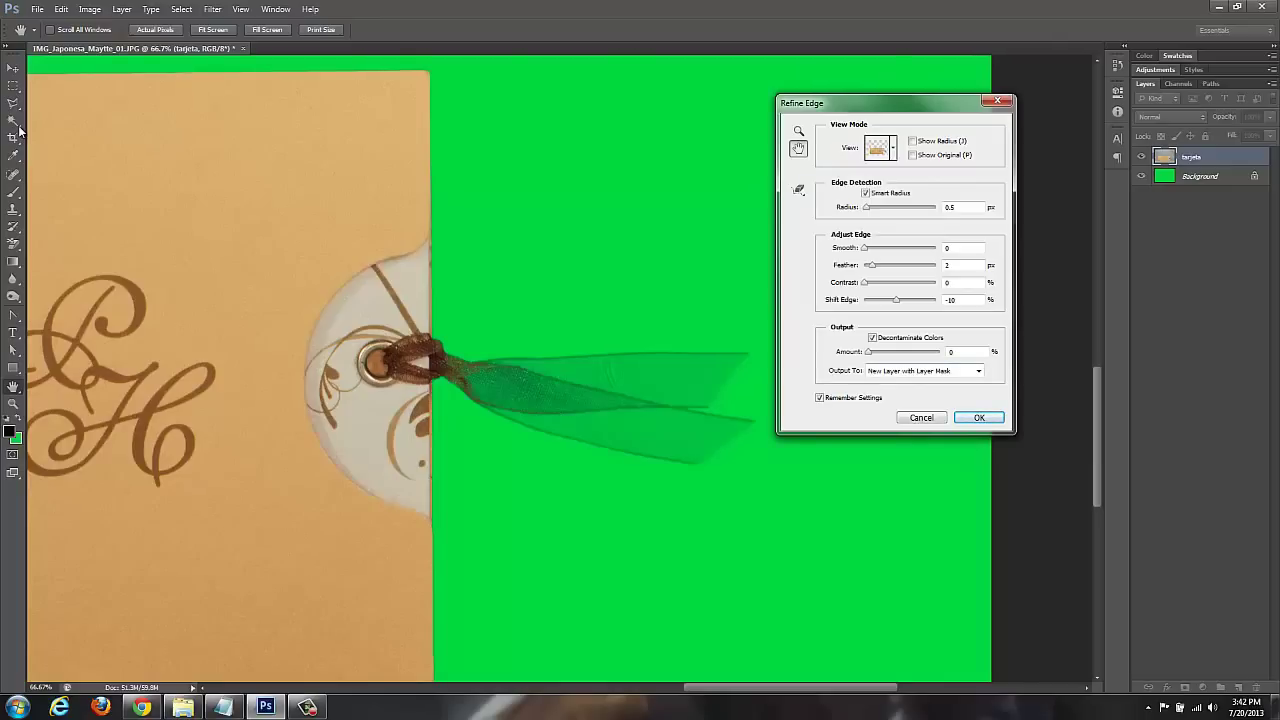
key("alt+Down")
Output the refined edge to a New Layer with Layer Mask and apply it
key("Up")
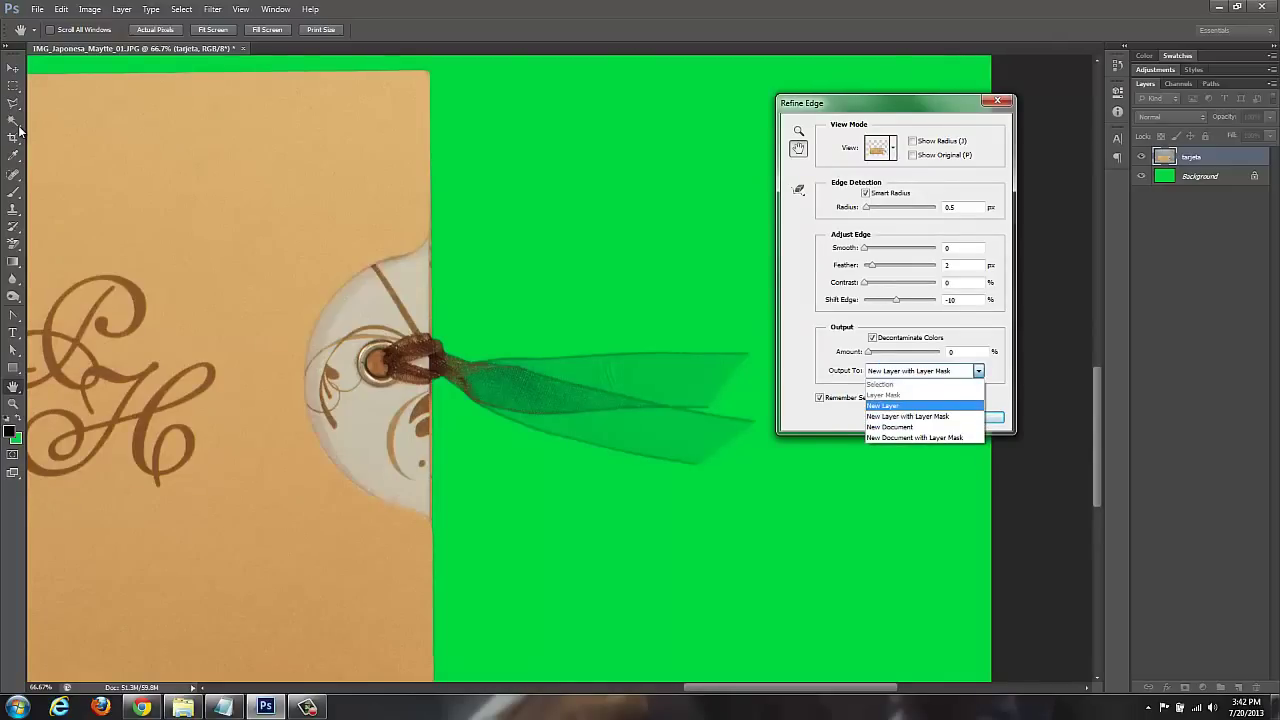
key("Escape")
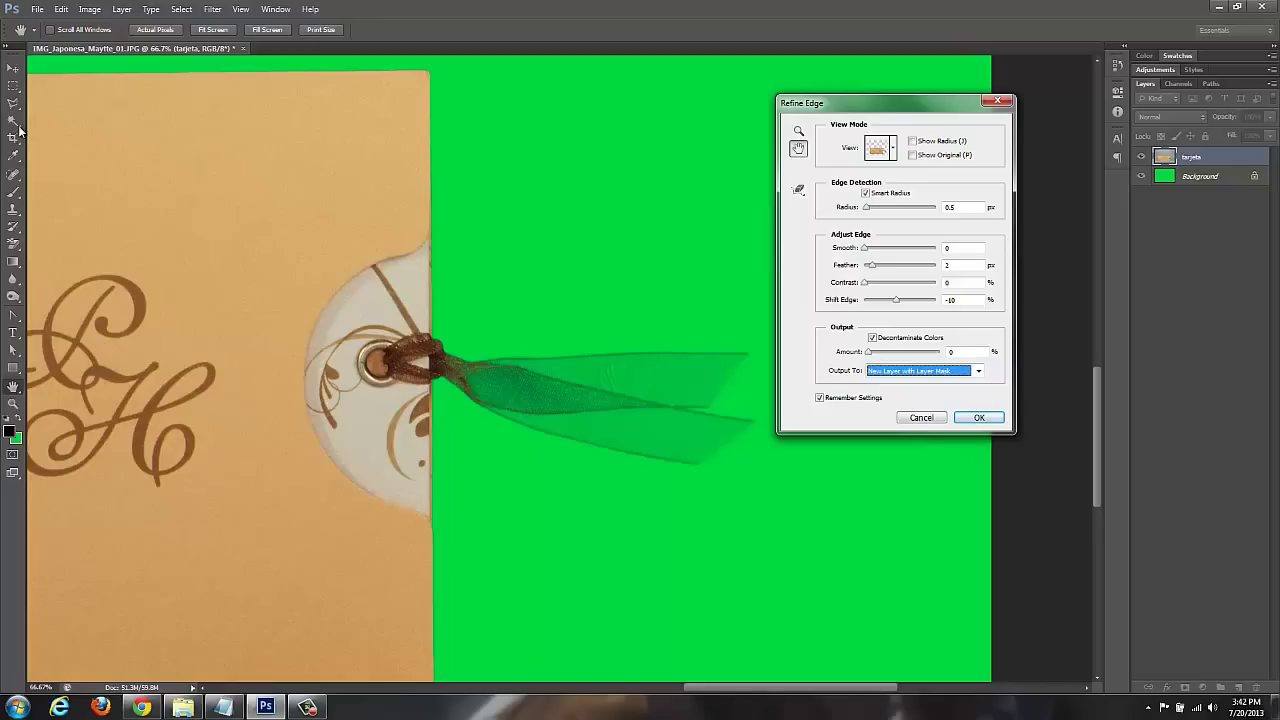
key("alt+Down")
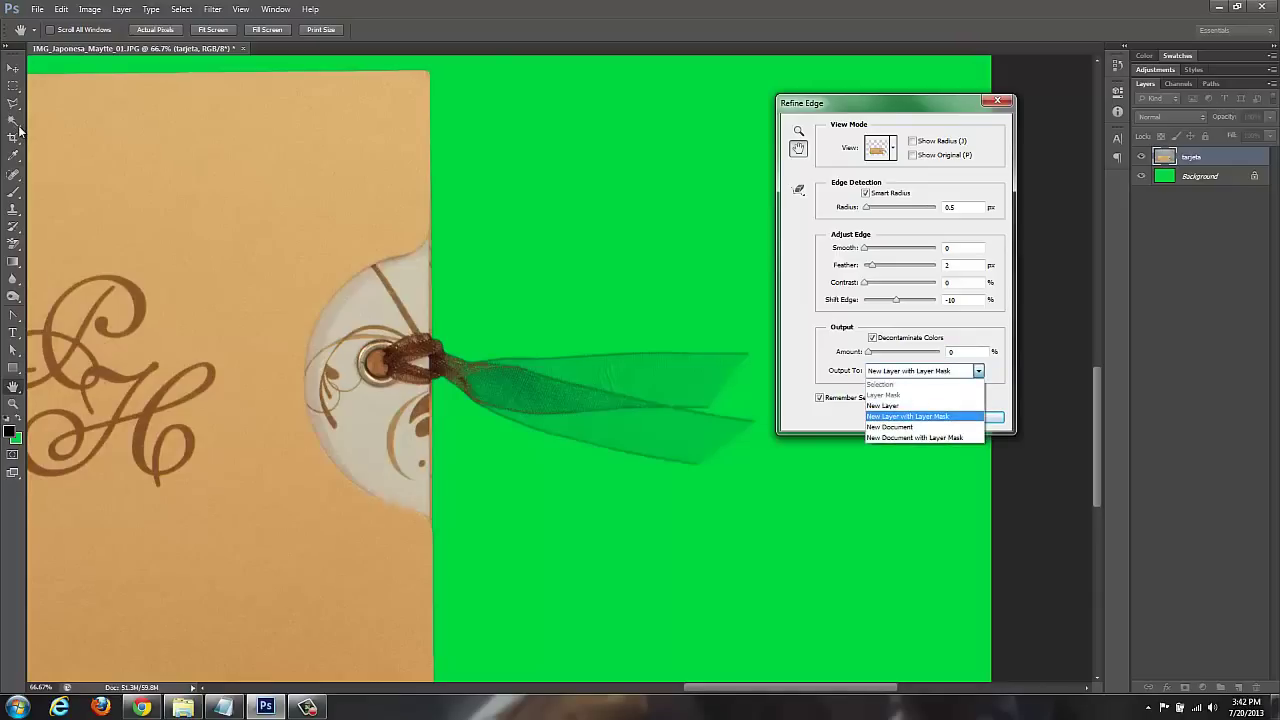
key("Up")
key("Up")
key("Down")
key("Down")
key("Down")
key("Down")
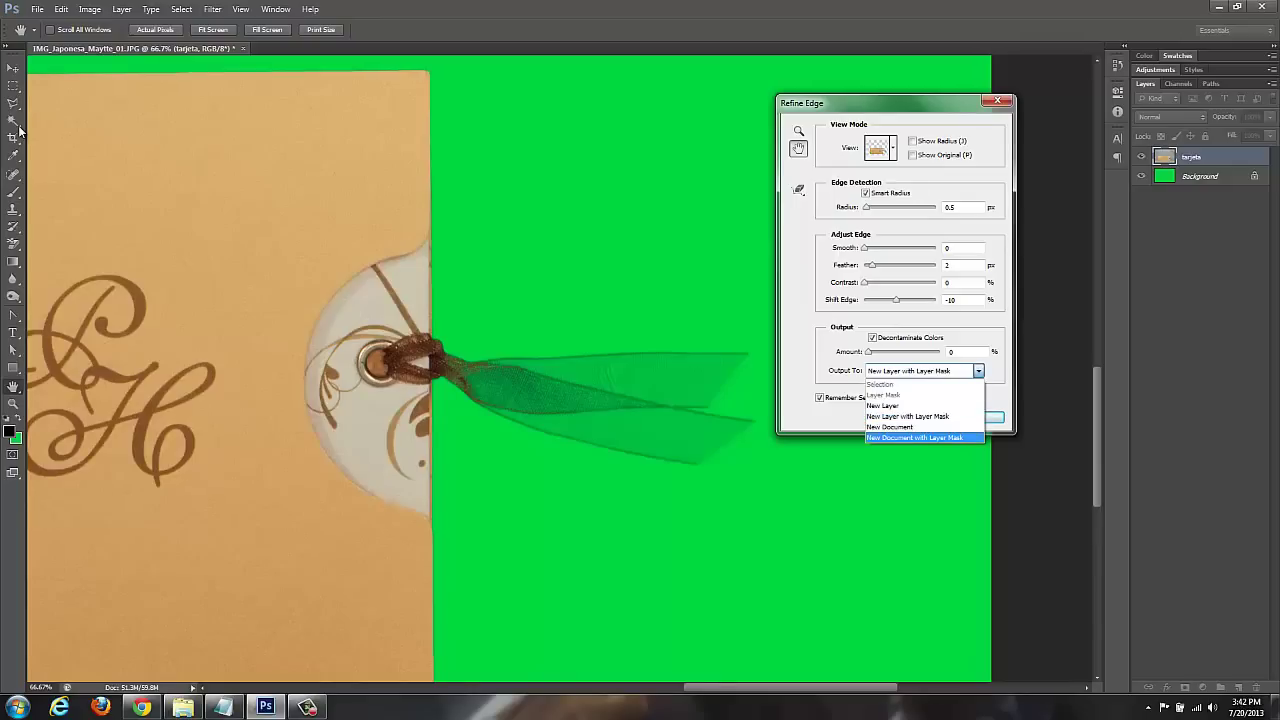
key("Home")
key("Down")
key("Down")
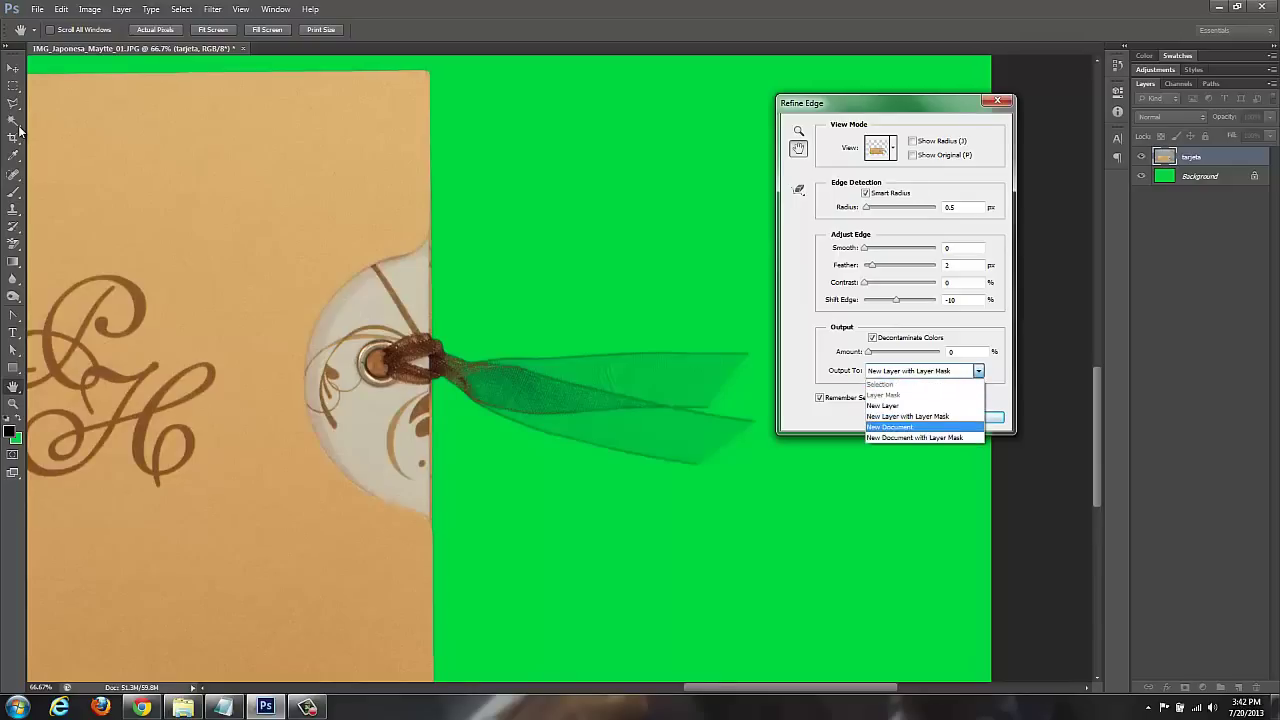
key("Return")
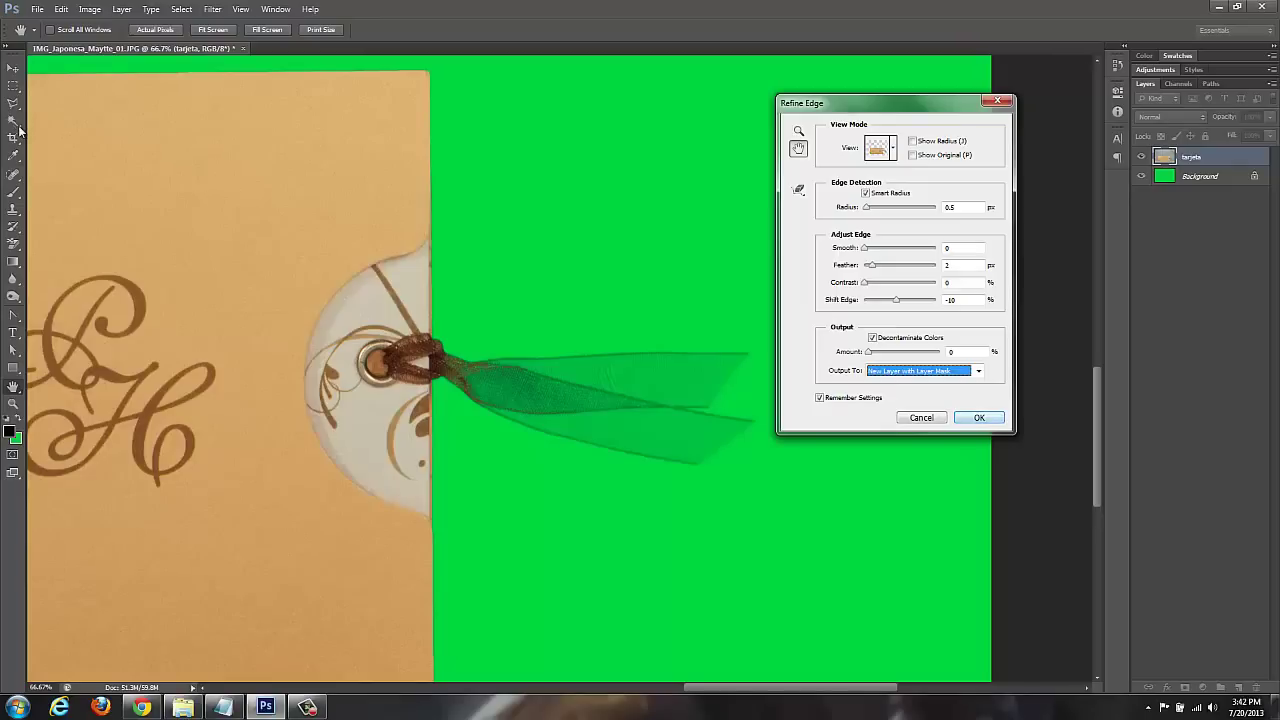
key("Return")
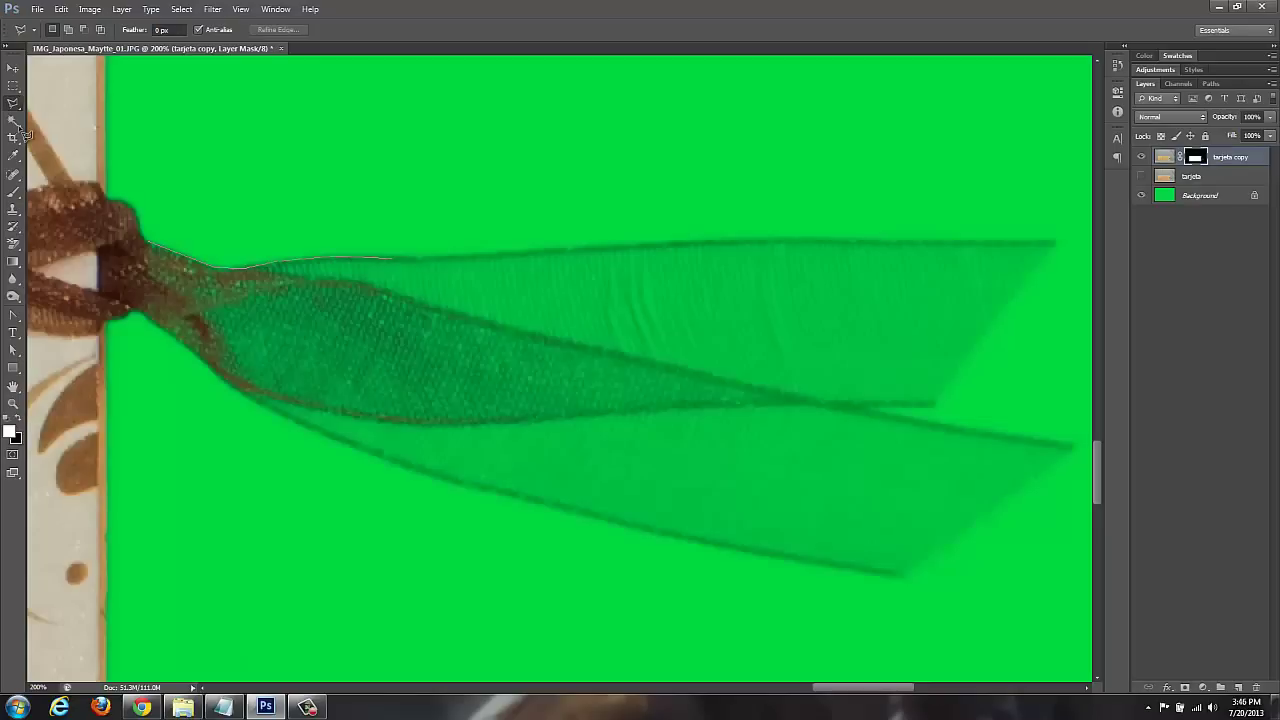
Lasso a closed selection around both sheer ribbon tails up to the knot
mouse_move(392, 258)
left_mouse_down()
mouse_move(1054, 242)
mouse_move(716, 550)
mouse_move(358, 450)
left_mouse_up()
left_click_drag(25, 133, 25, 133)
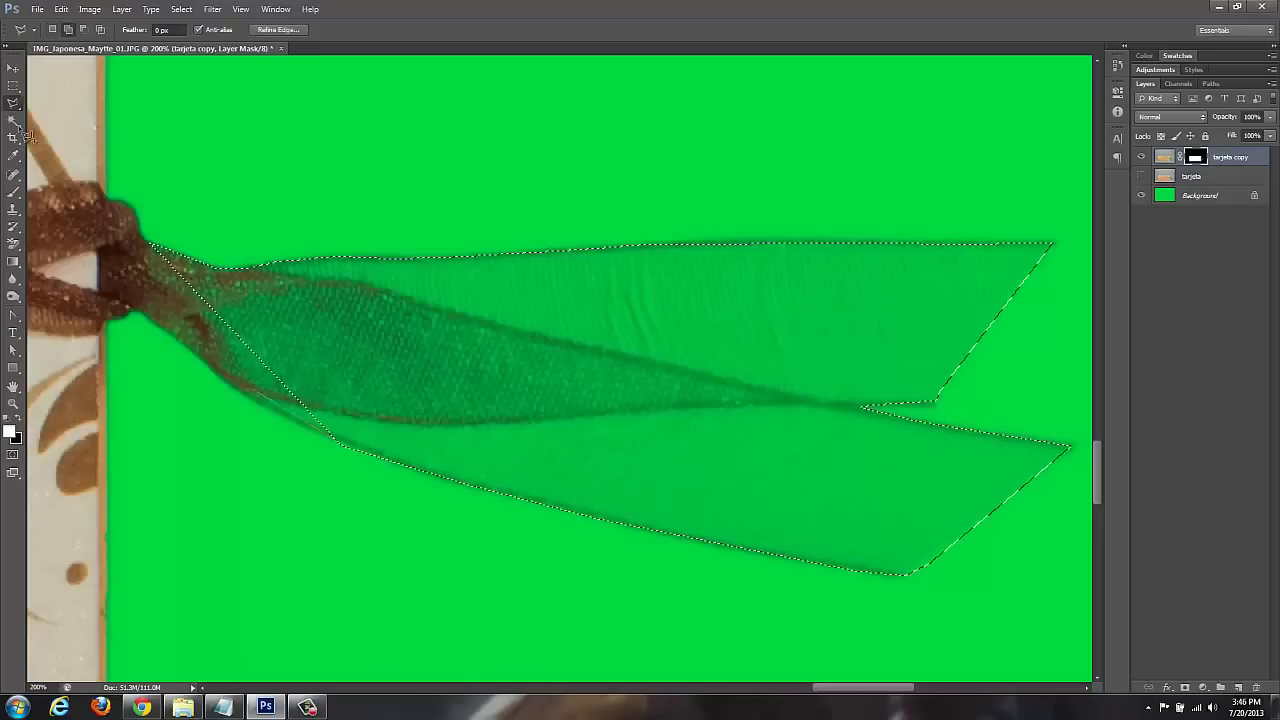
mouse_move(150, 243)
left_mouse_down()
mouse_move(245, 395)
mouse_move(150, 245)
left_mouse_up()
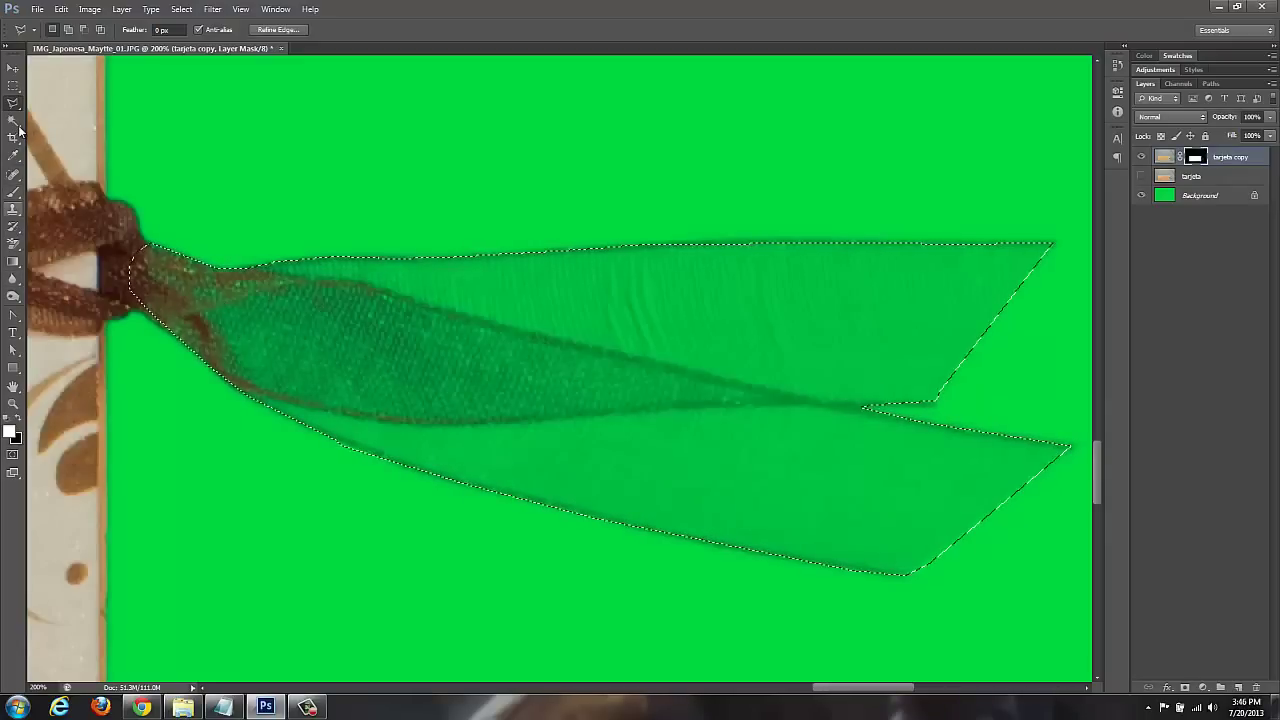
Paint the mask at 50% opacity over the left and right ribbon tails
key("b")
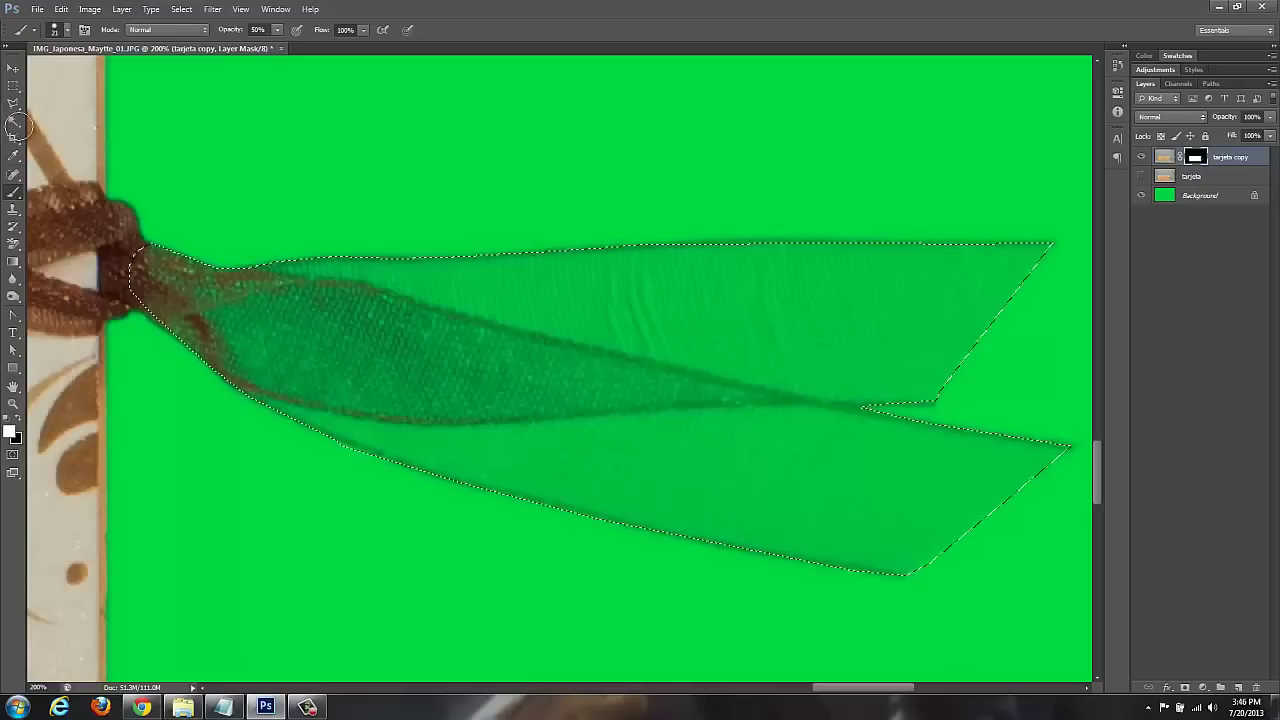
mouse_move(470, 450)
left_mouse_down()
mouse_move(580, 260)
mouse_move(540, 300)
mouse_move(585, 260)
left_mouse_up()
mouse_move(500, 478)
left_mouse_down()
mouse_move(660, 262)
mouse_move(560, 450)
left_mouse_up()
left_click_drag(592, 310, 530, 470)
left_click_drag(660, 330, 1010, 290)
left_click_drag(560, 470, 880, 420)
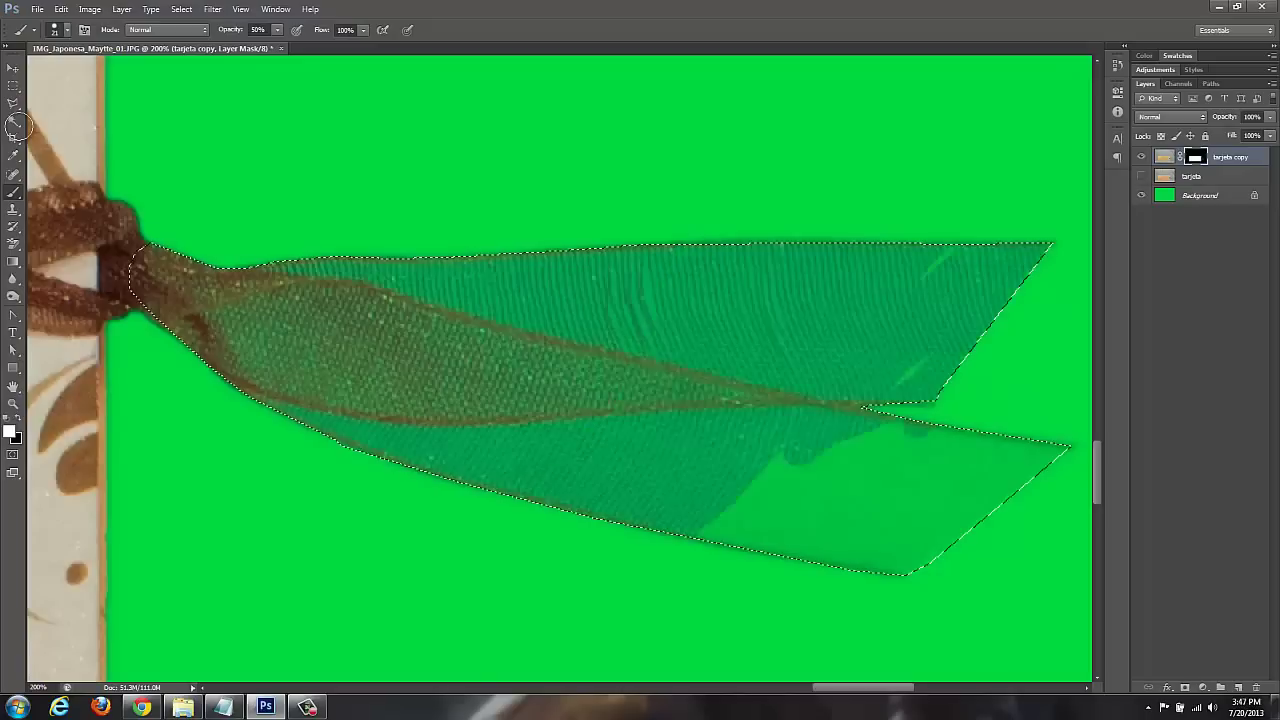
left_click_drag(770, 460, 740, 520)
Paint the mask over the lower ribbon tail, covering missed patches along its edge
mouse_move(860, 440)
left_mouse_down()
mouse_move(770, 490)
mouse_move(900, 460)
mouse_move(800, 490)
left_mouse_up()
left_click_drag(920, 470, 760, 535)
left_click_drag(1020, 455, 870, 455)
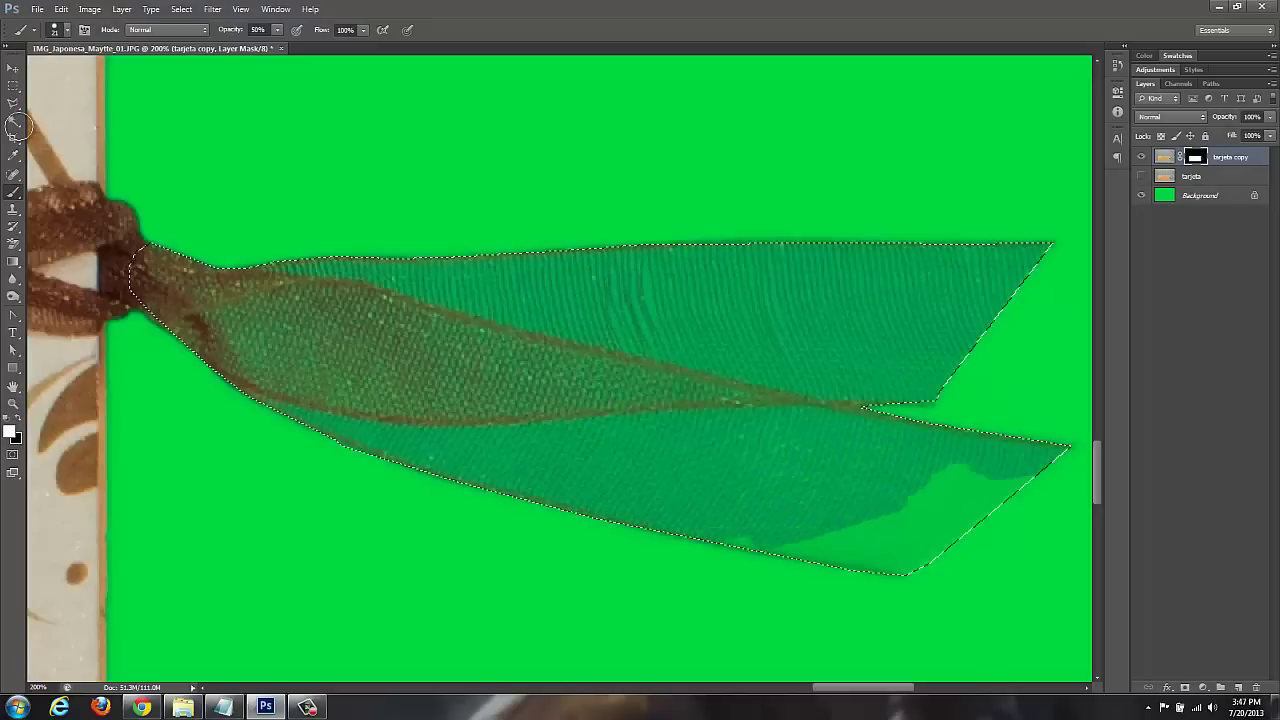
left_click_drag(1025, 480, 910, 510)
left_click_drag(990, 510, 875, 535)
left_click_drag(965, 468, 935, 475)
mouse_move(980, 522)
left_mouse_down()
mouse_move(890, 552)
mouse_move(775, 560)
mouse_move(738, 543)
left_mouse_up()
left_click_drag(878, 571, 930, 565)
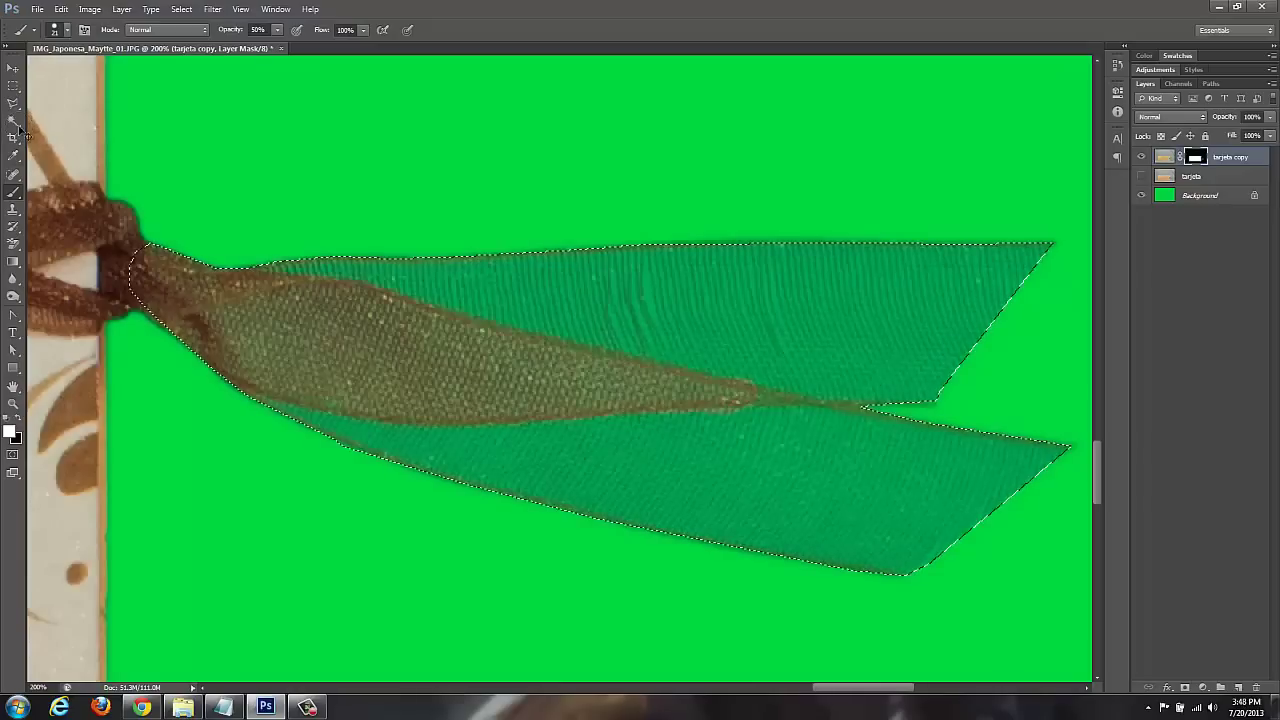
Zoom in on the ribbon, reshow its selection and set the brush size to 50
key("ctrl+d")
key("ctrl+minus")
key("ctrl+minus")
key("ctrl+minus")
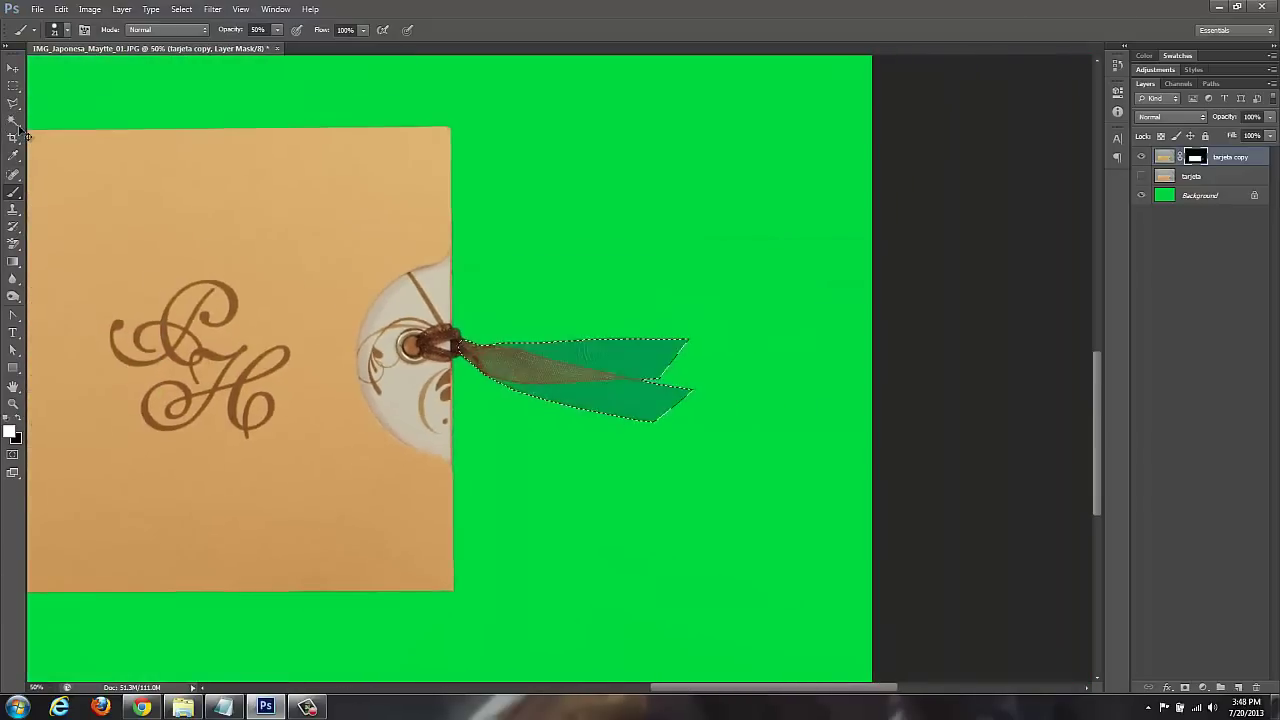
key("ctrl+minus")
key("ctrl+minus")
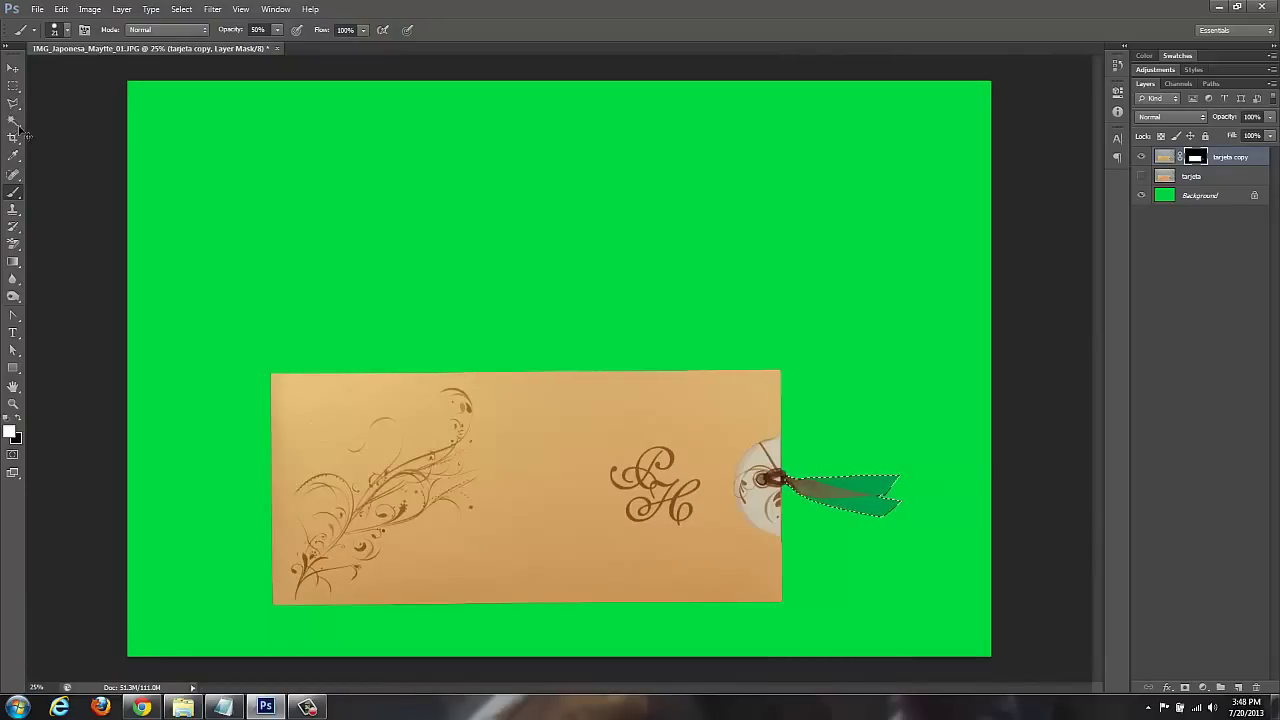
key("ctrl+plus")
key("ctrl+plus")
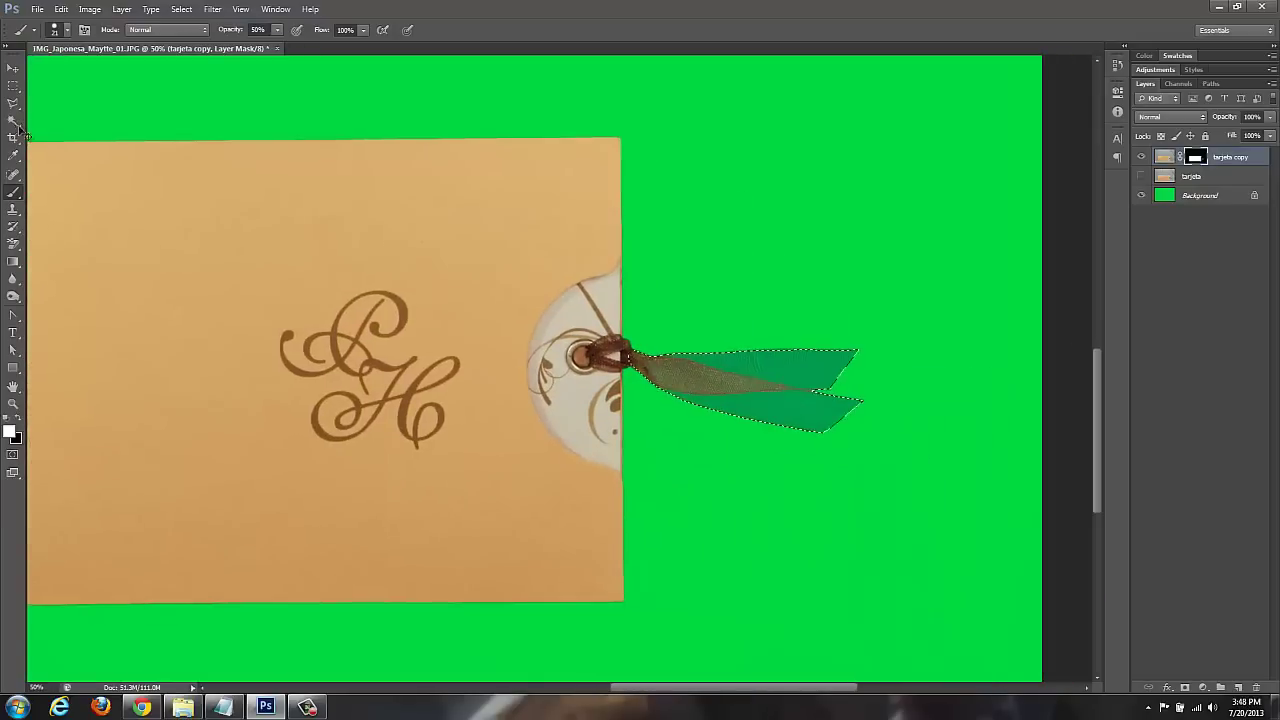
key("ctrl+plus")
key("ctrl+plus")
scroll(560, 370, "right", 5)
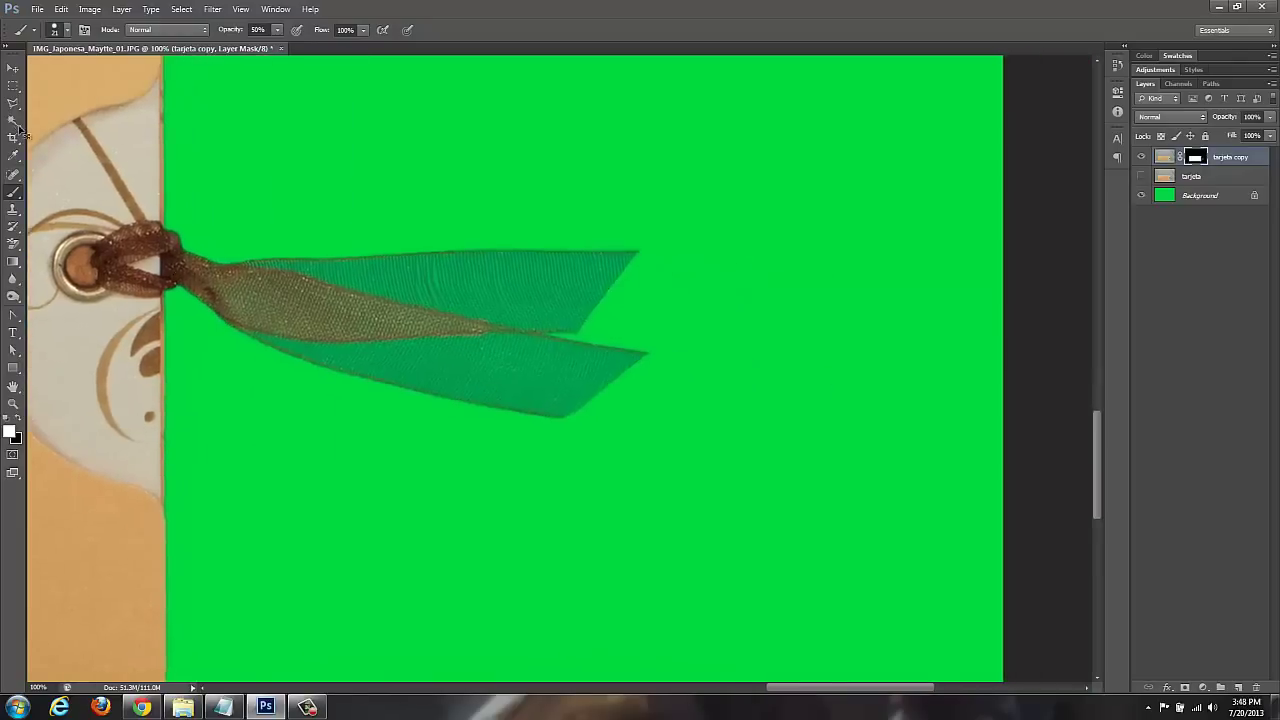
key("ctrl+plus")
key("ctrl+shift+d")
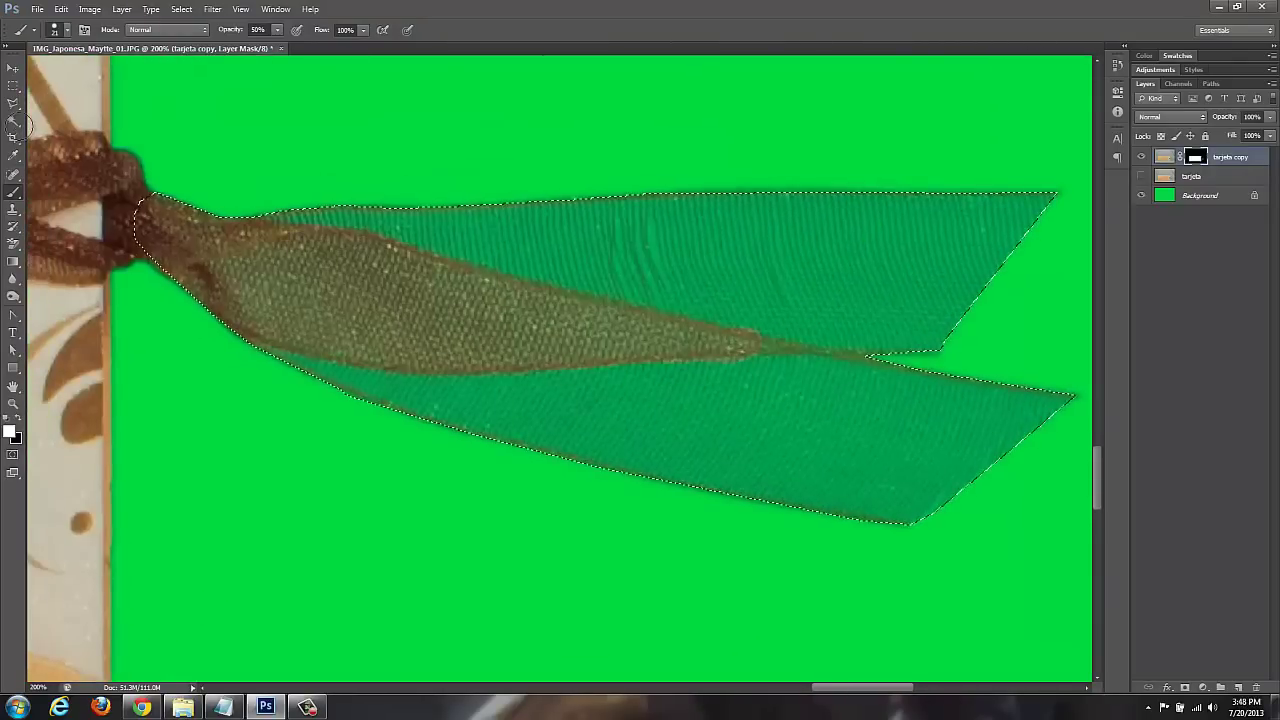
right_click(28, 125)
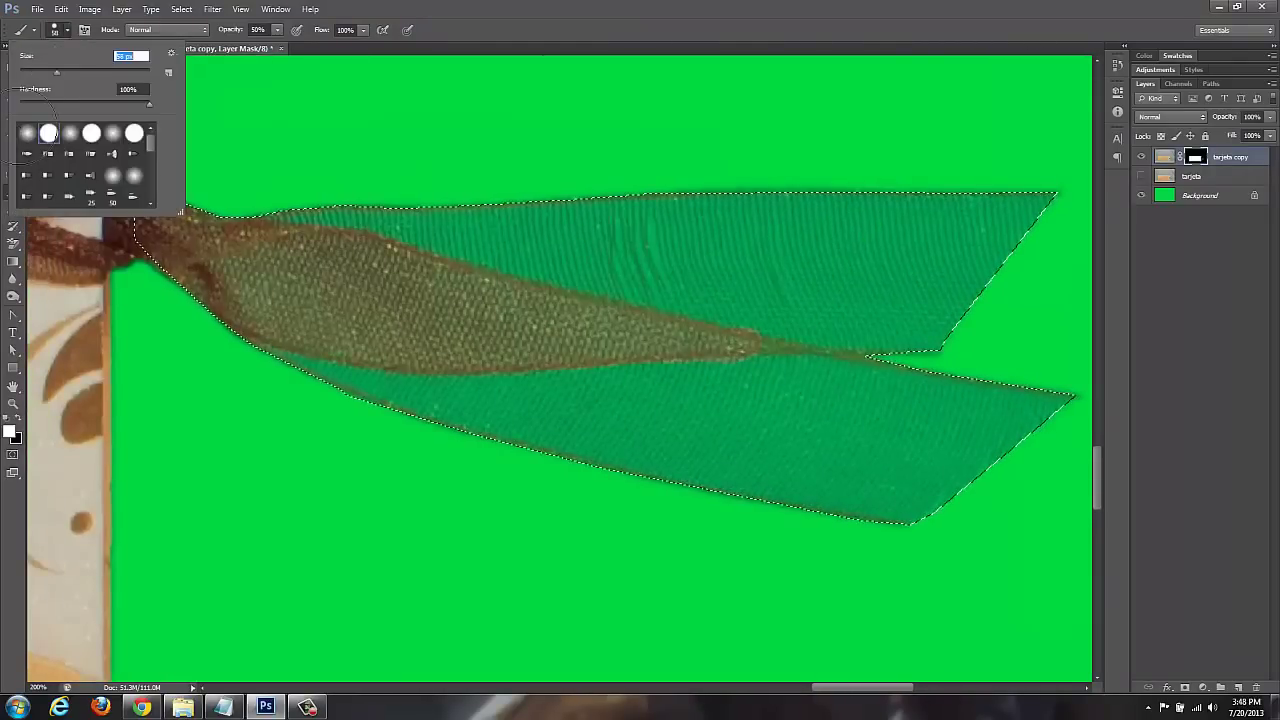
key("Return")
Paint white at 50% over both ribbon tails, then deselect and zoom out to the whole card
mouse_move(855, 338)
left_mouse_down()
mouse_move(740, 295)
mouse_move(612, 290)
mouse_move(515, 230)
mouse_move(605, 285)
left_mouse_up()
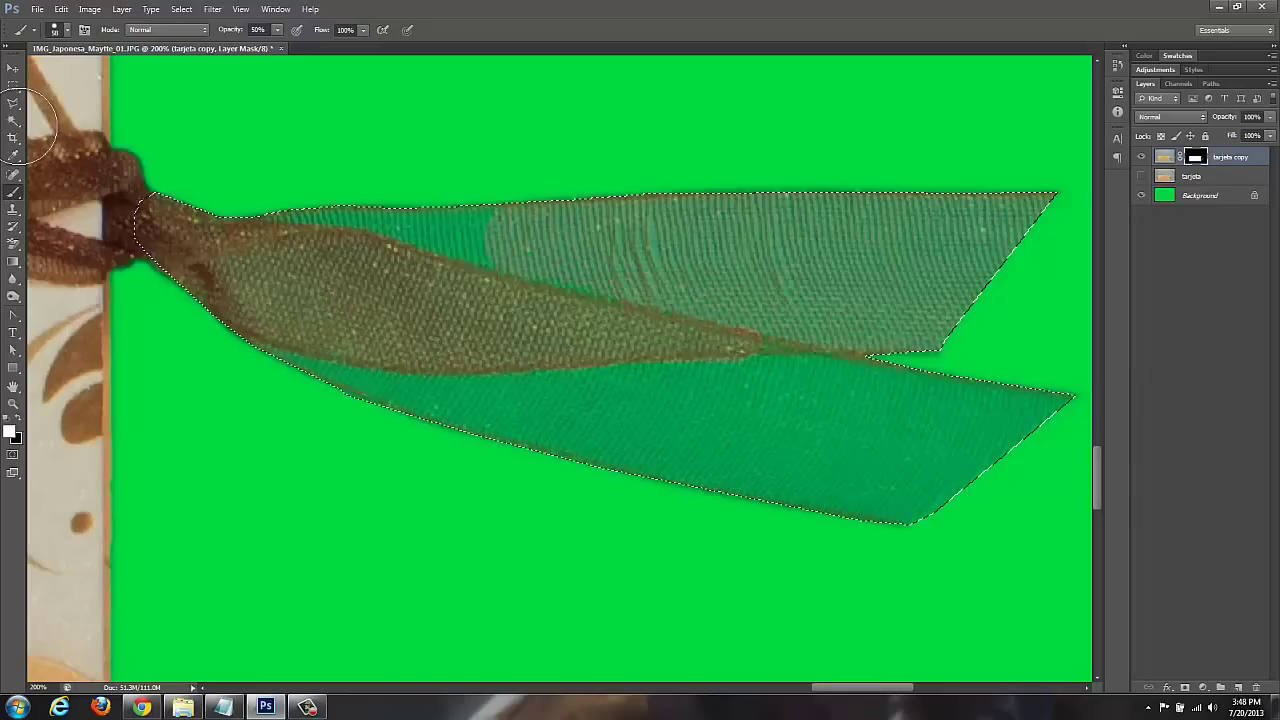
mouse_move(320, 380)
left_mouse_down()
mouse_move(650, 420)
mouse_move(900, 410)
mouse_move(960, 470)
left_mouse_up()
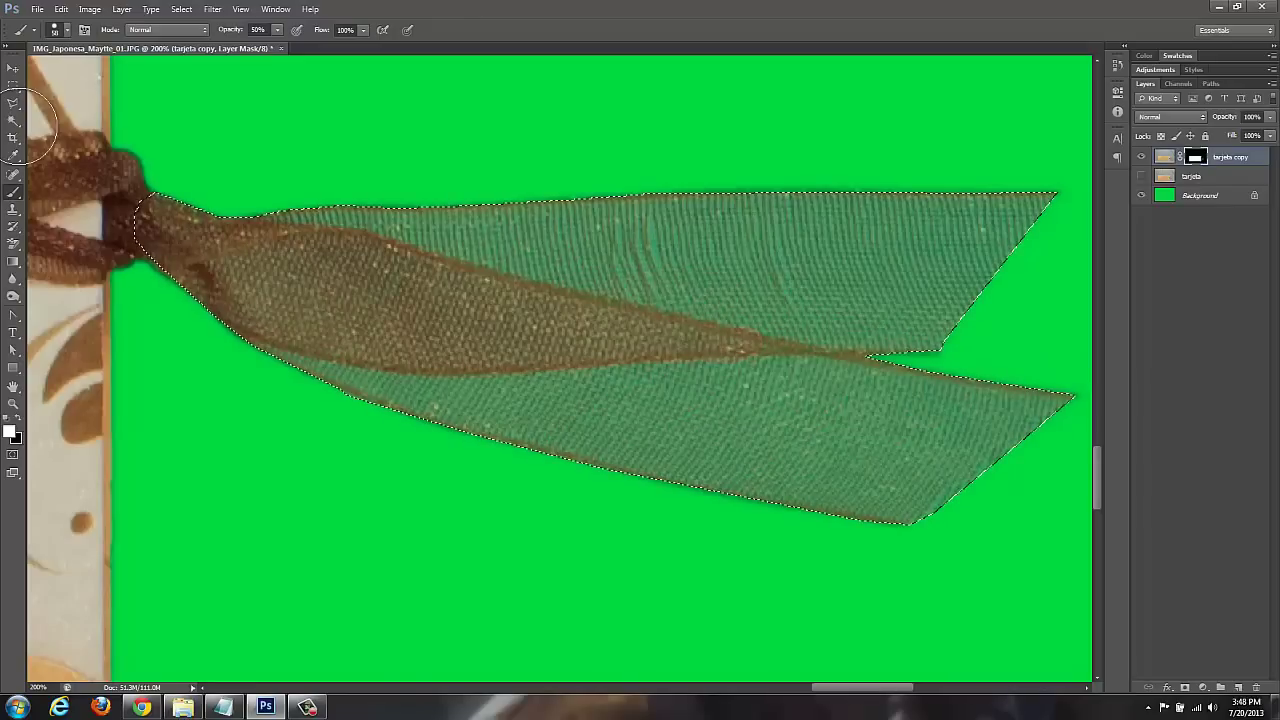
key("ctrl+d")
key("ctrl+minus")
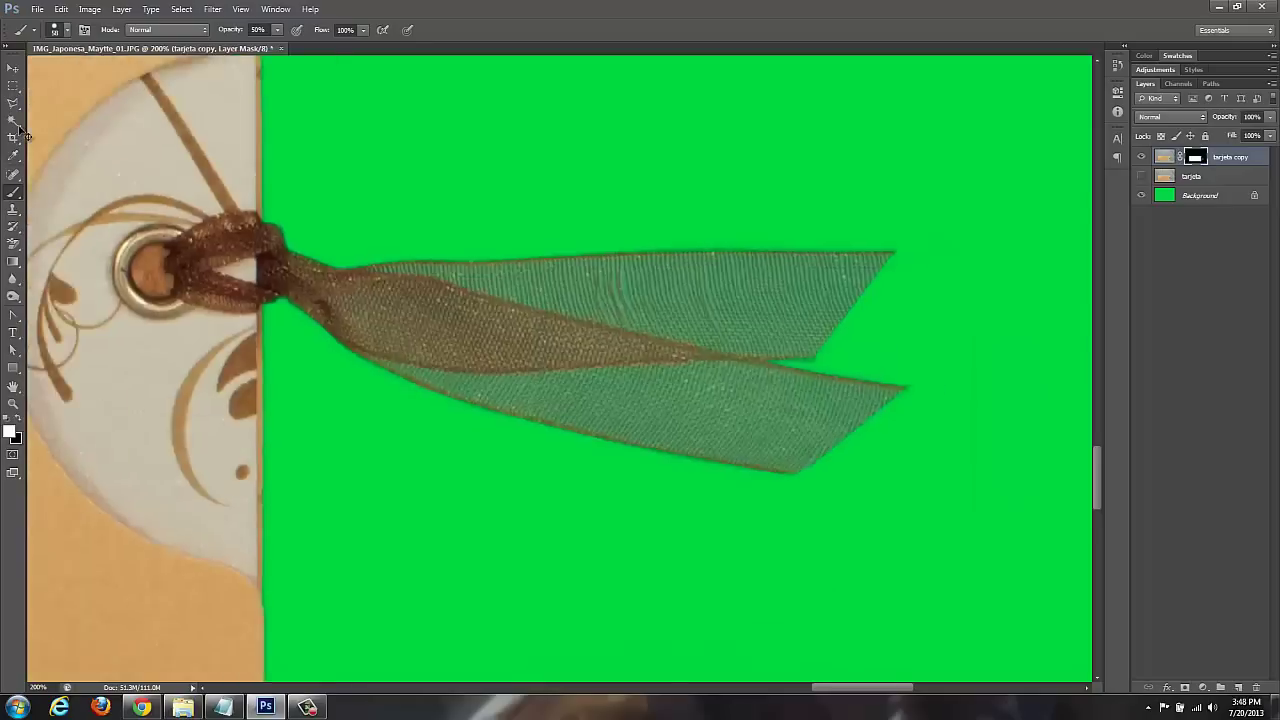
key("ctrl+minus")
key("ctrl+minus")
key("ctrl+minus")
key("ctrl+minus")
key("ctrl+minus")
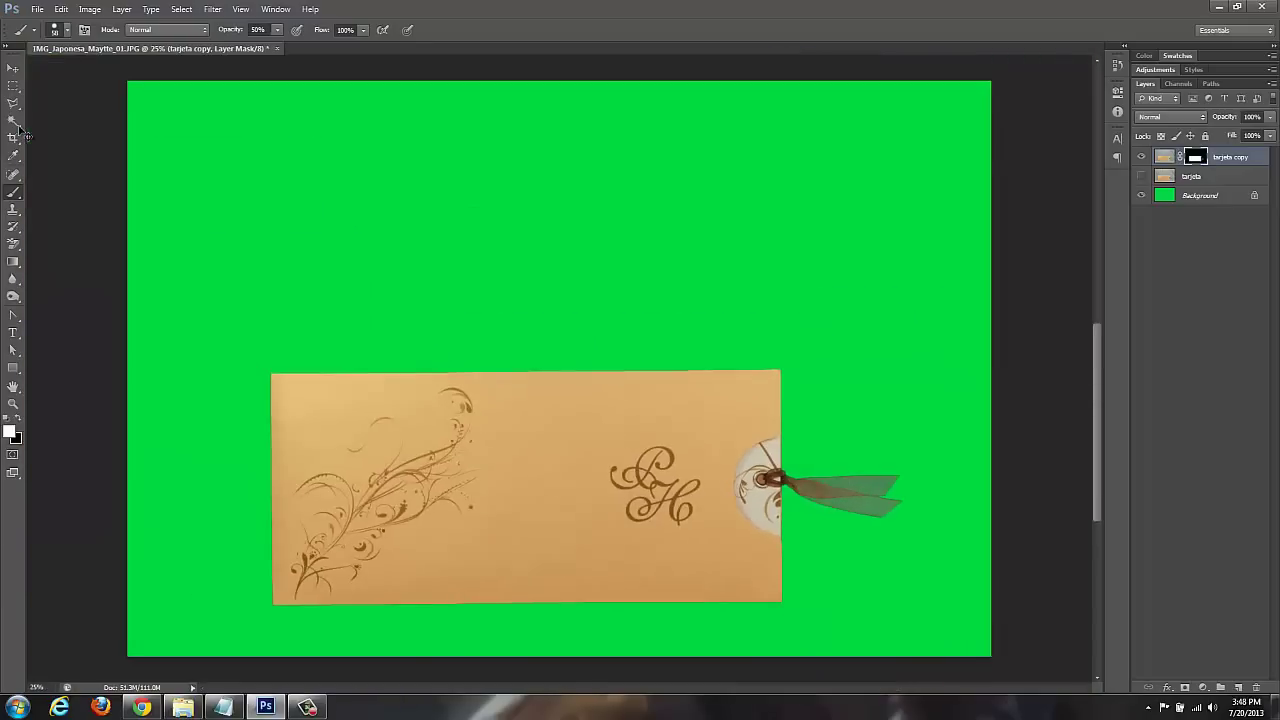
key("v")
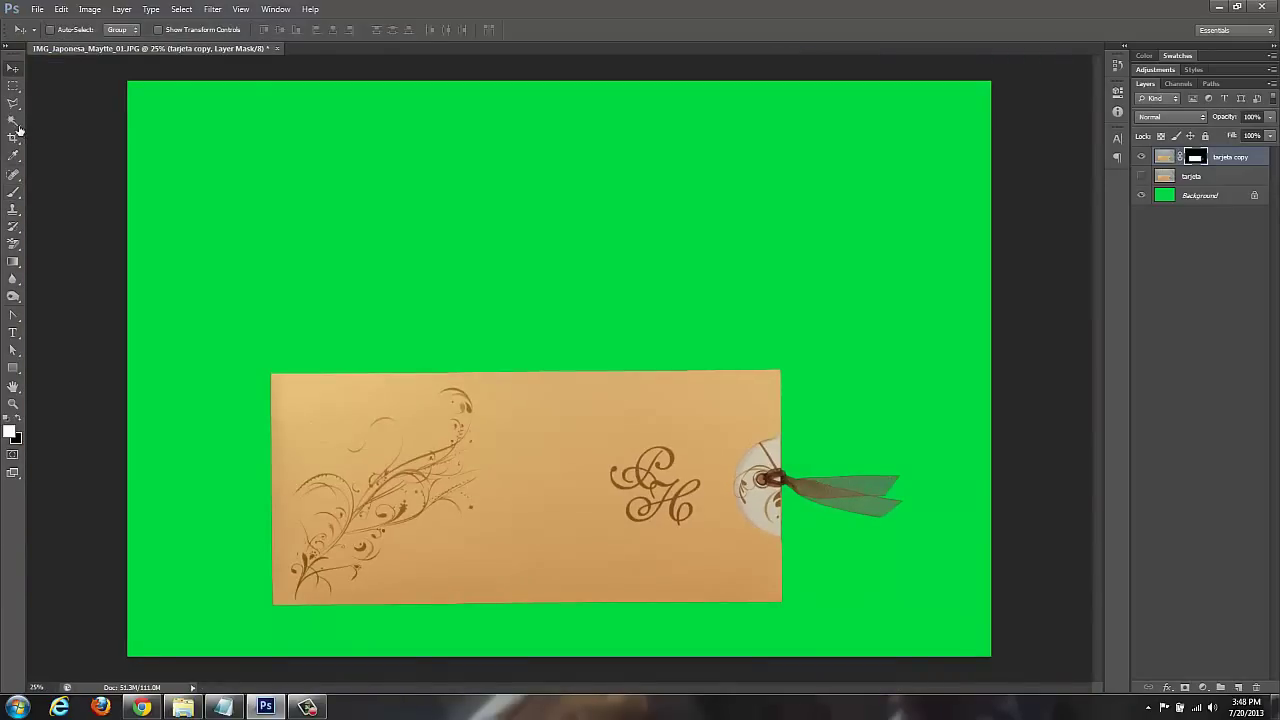
Fill the Background layer with hot pink ff3385, replacing the green behind the card
key("alt+comma")
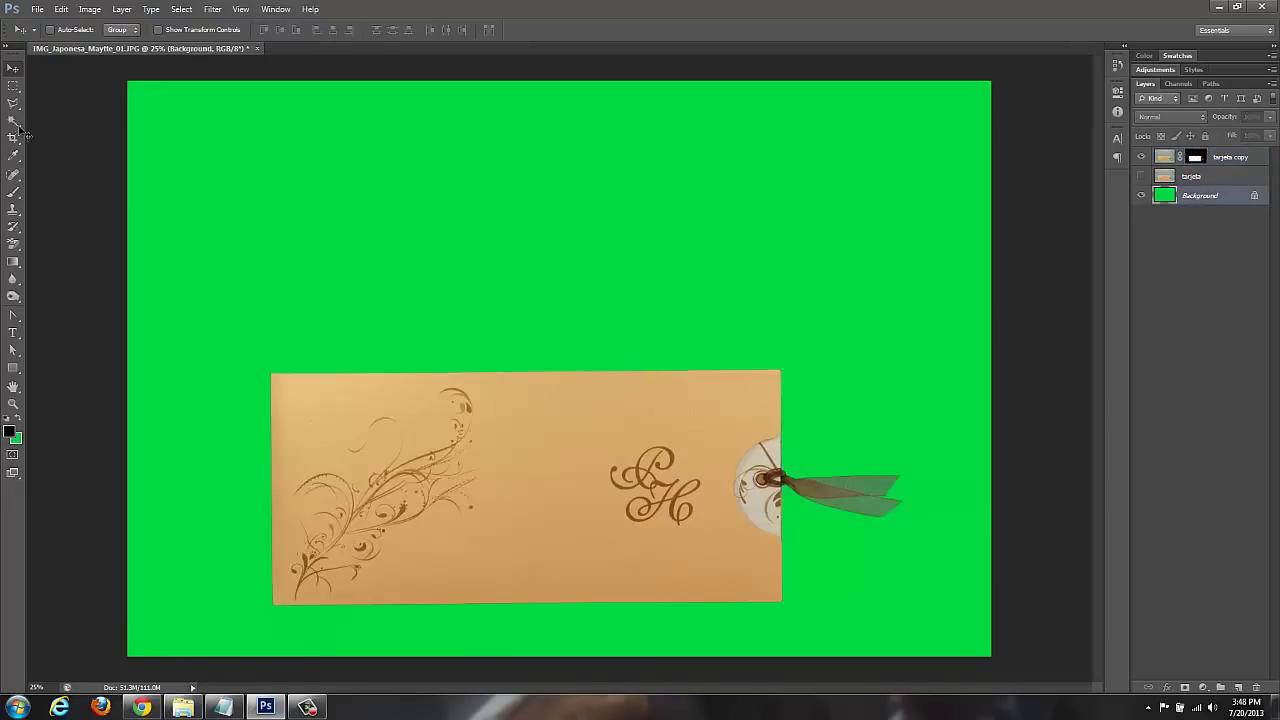
key("i")
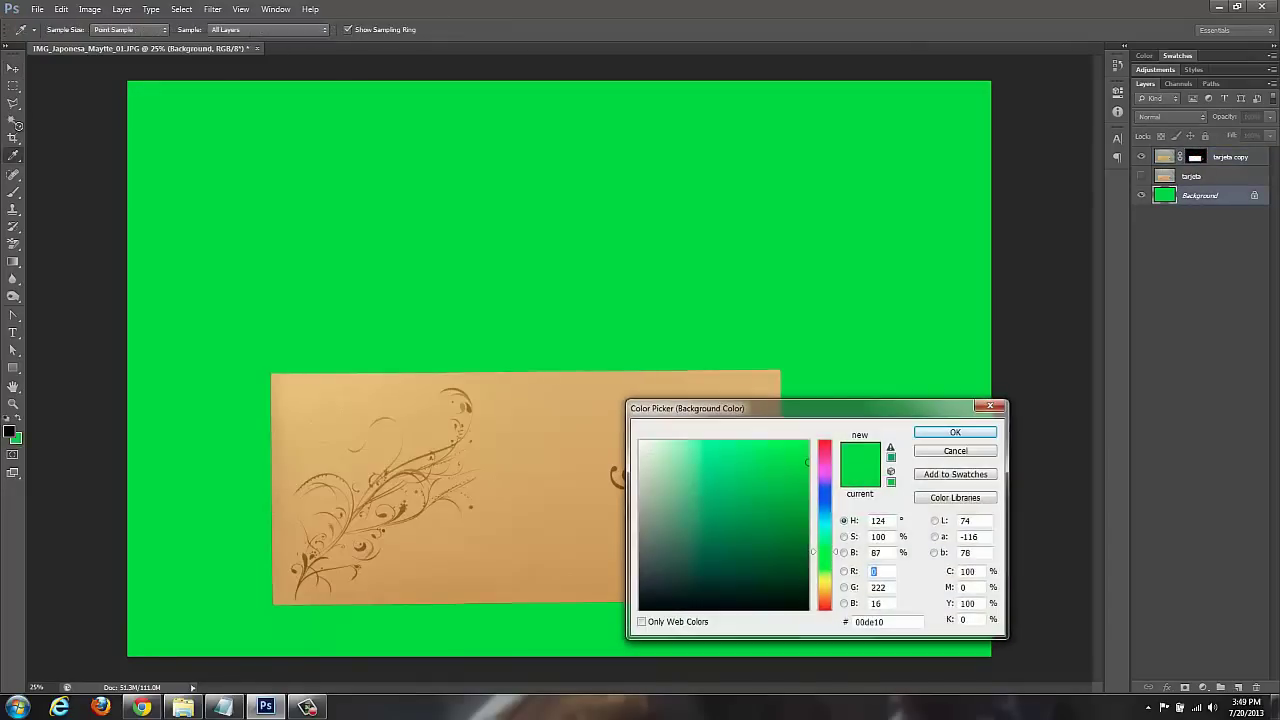
type("ff3385")
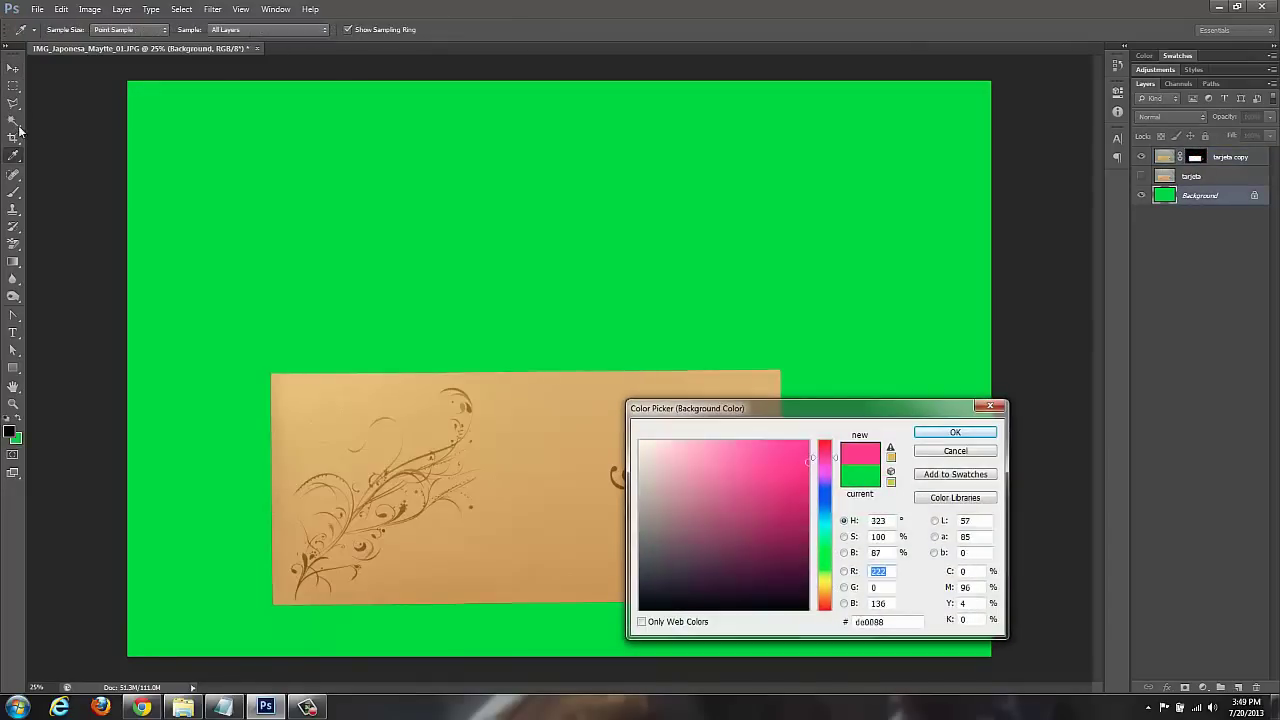
key("Return")
key("ctrl+BackSpace")
key("v")
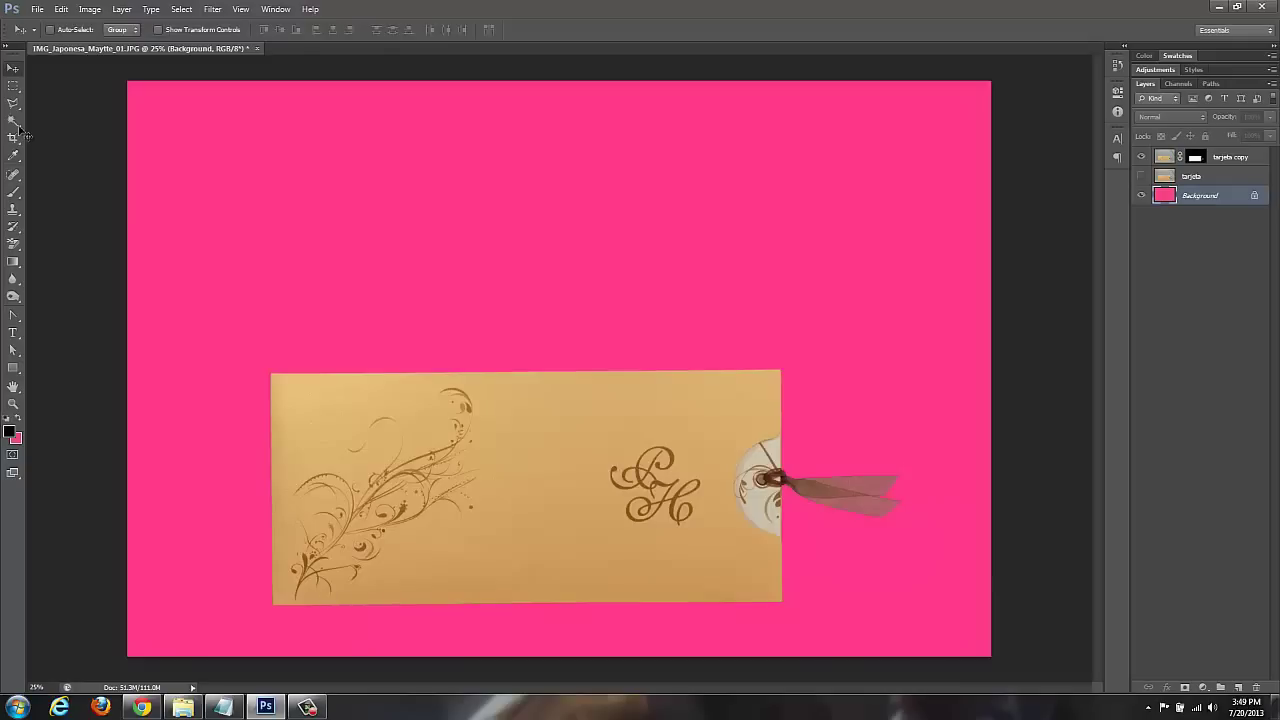